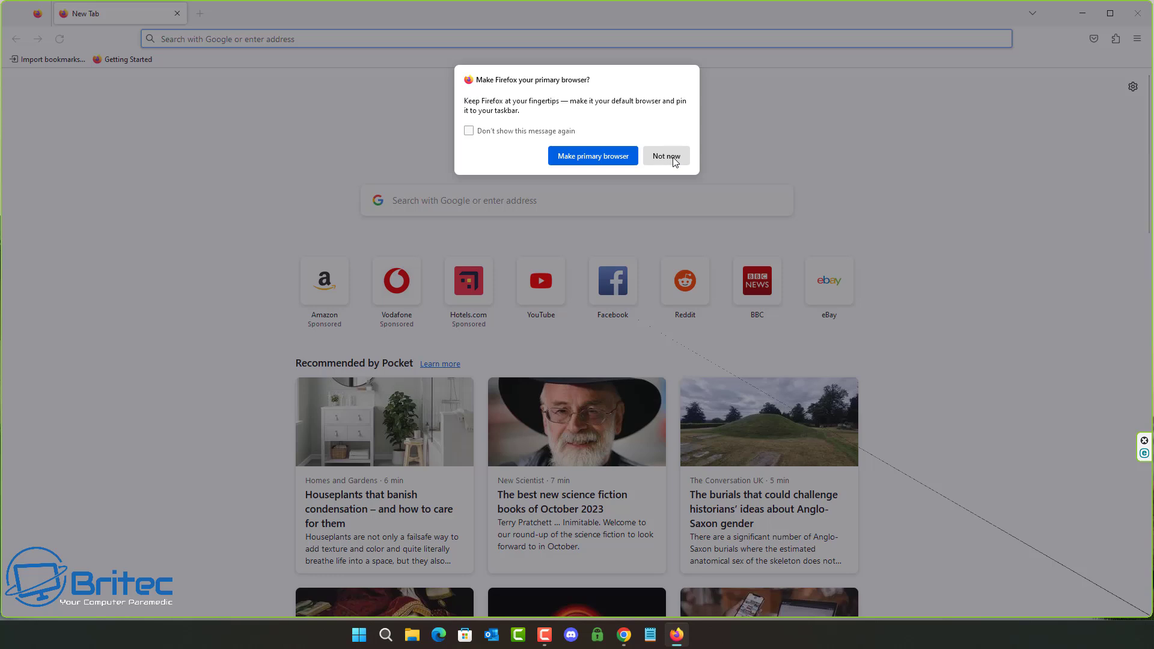
Make Firefox the primary browser and open the browser settings.
left_click(564, 158)
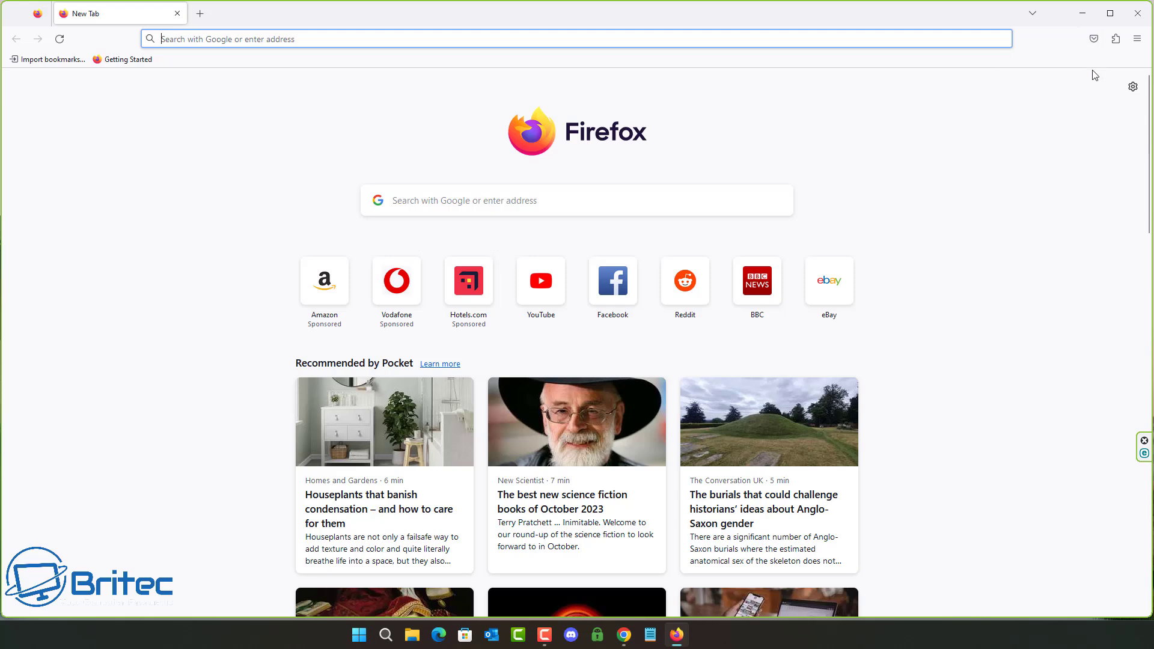
left_click(1143, 46)
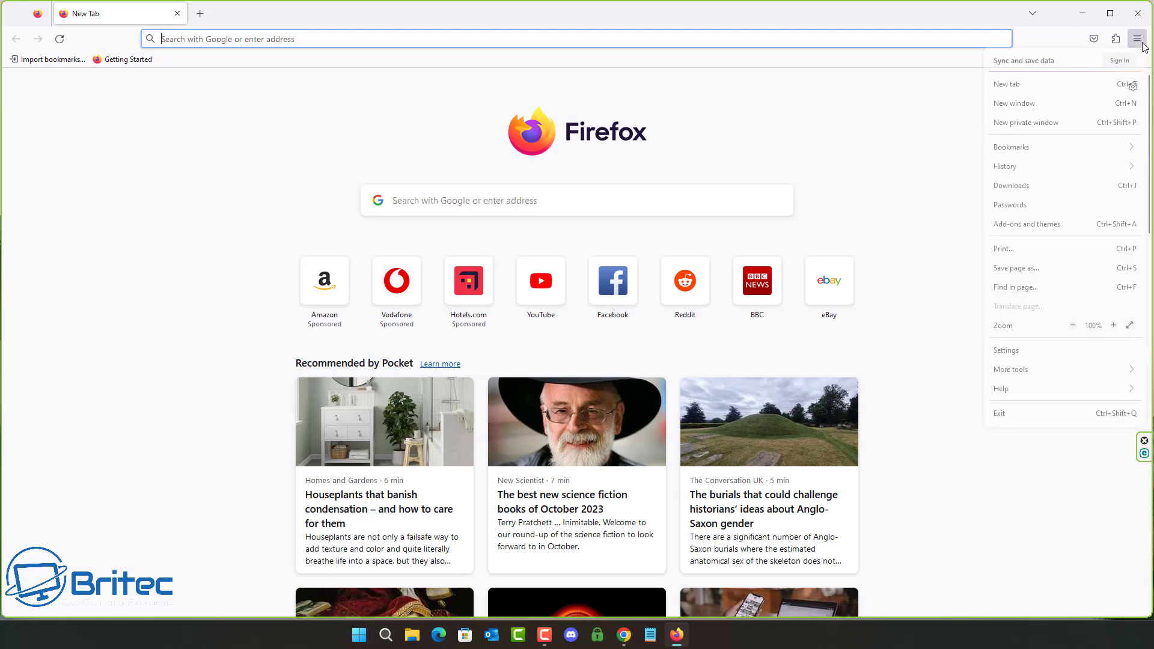
left_click(1022, 353)
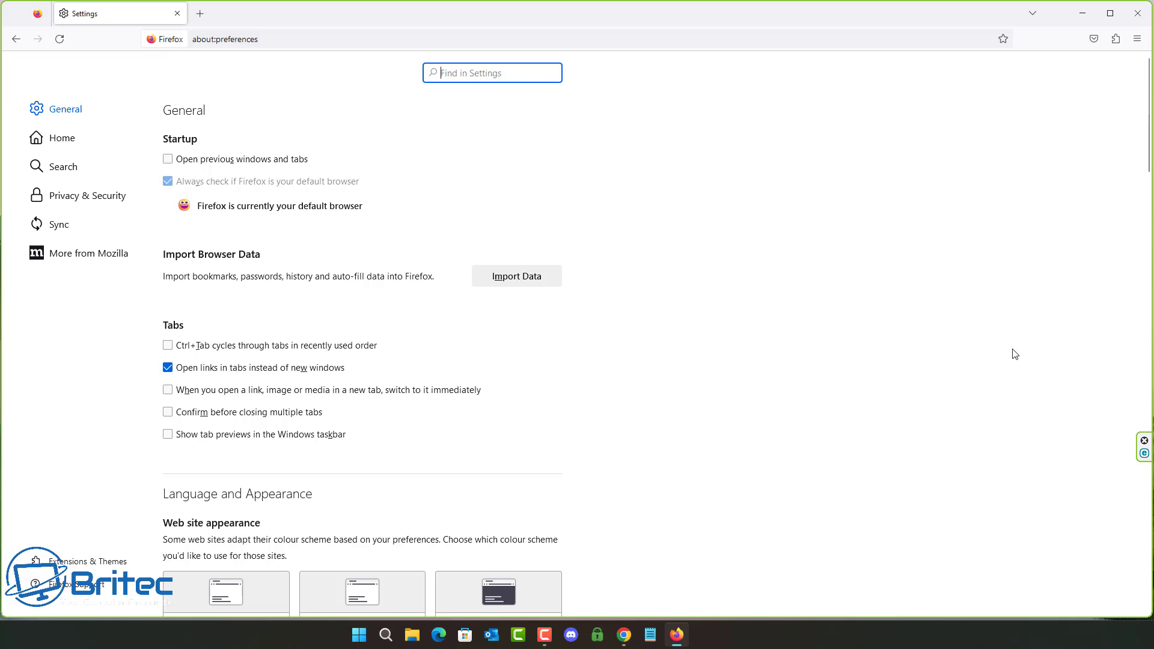
In the privacy settings, disallow sending technical and interaction data to Mozilla and installing and running Firefox studies.
left_click(77, 196)
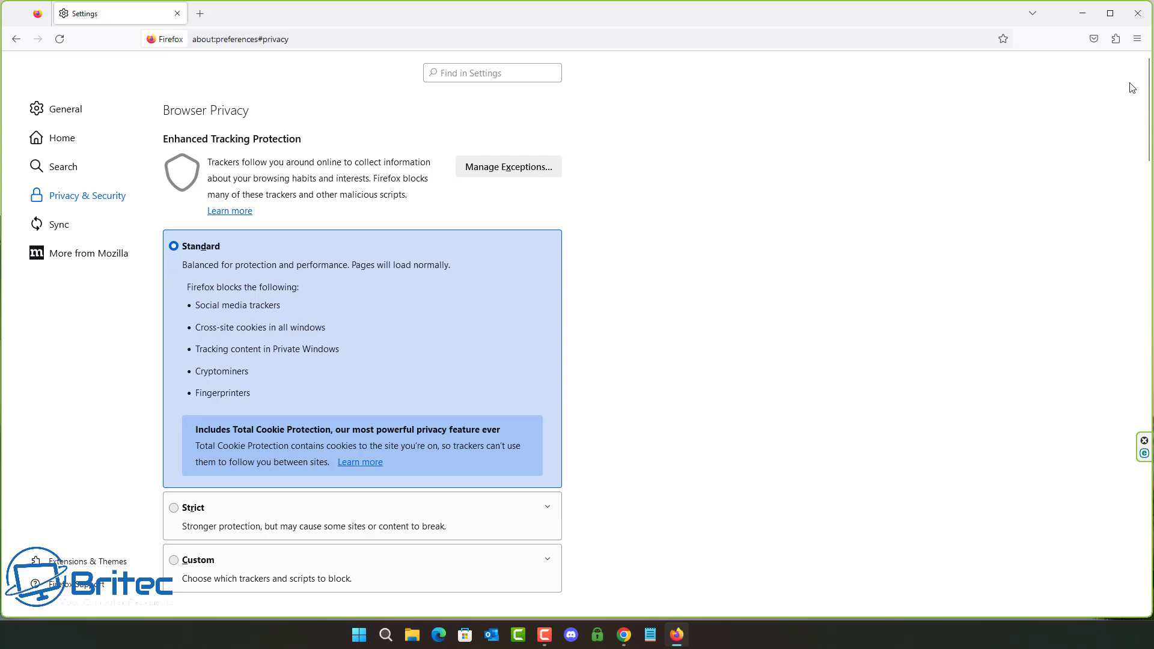
left_click_drag(1148, 89, 1127, 410)
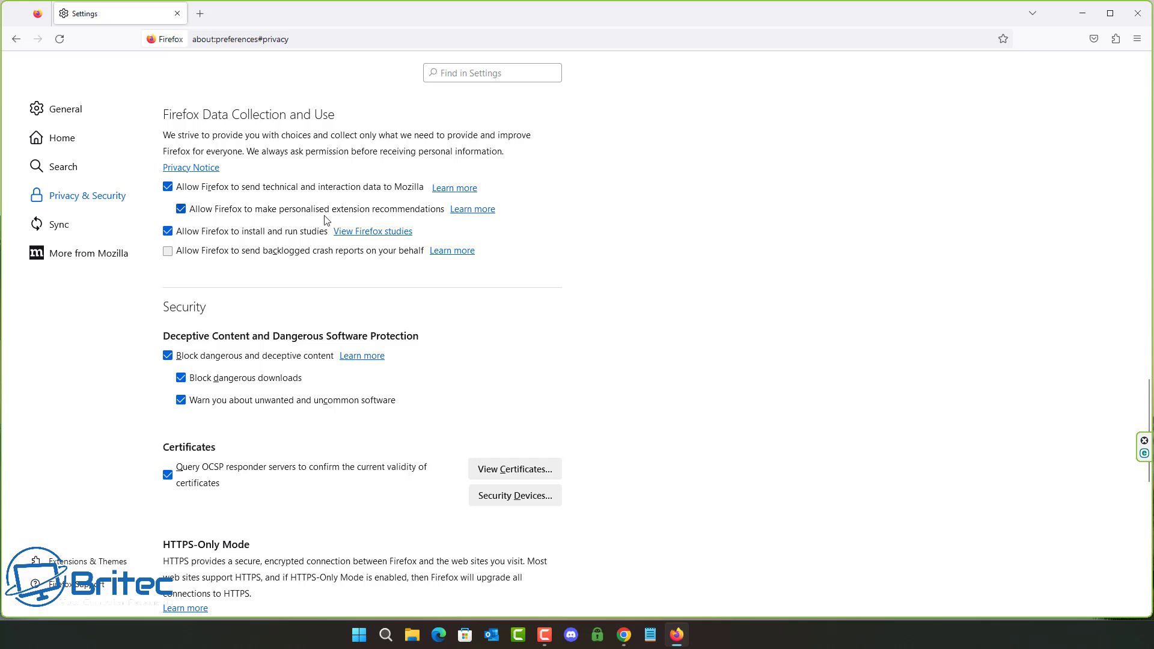
left_click(167, 186)
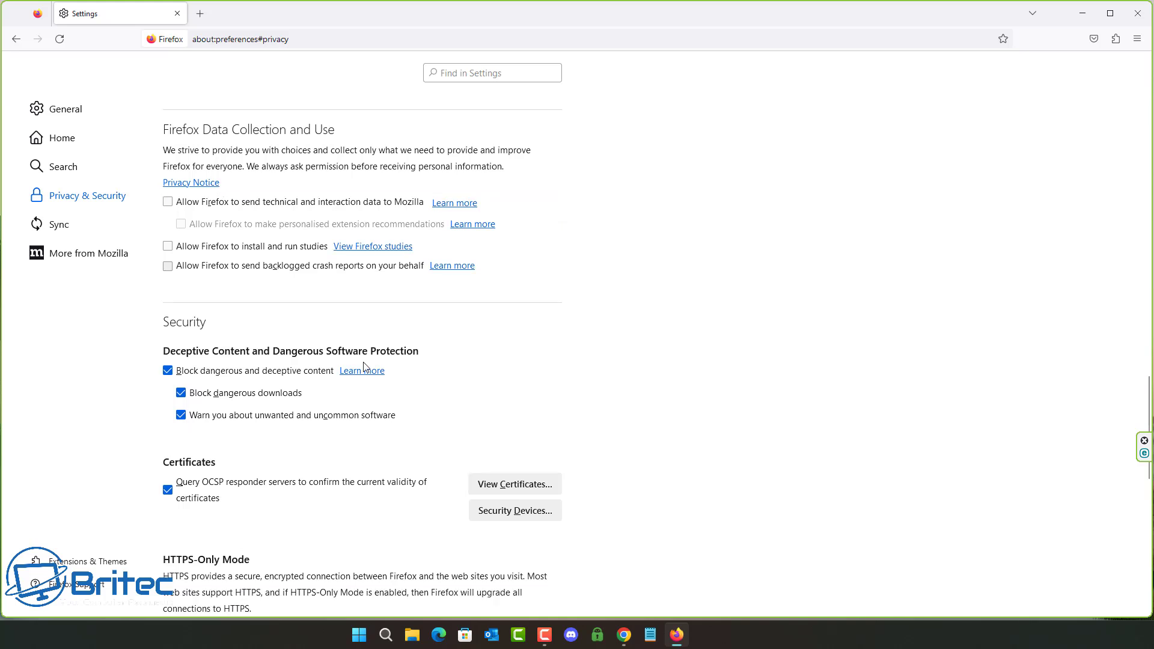
In the search settings, switch the default search engine to DuckDuckGo and back to Google.
left_click(67, 174)
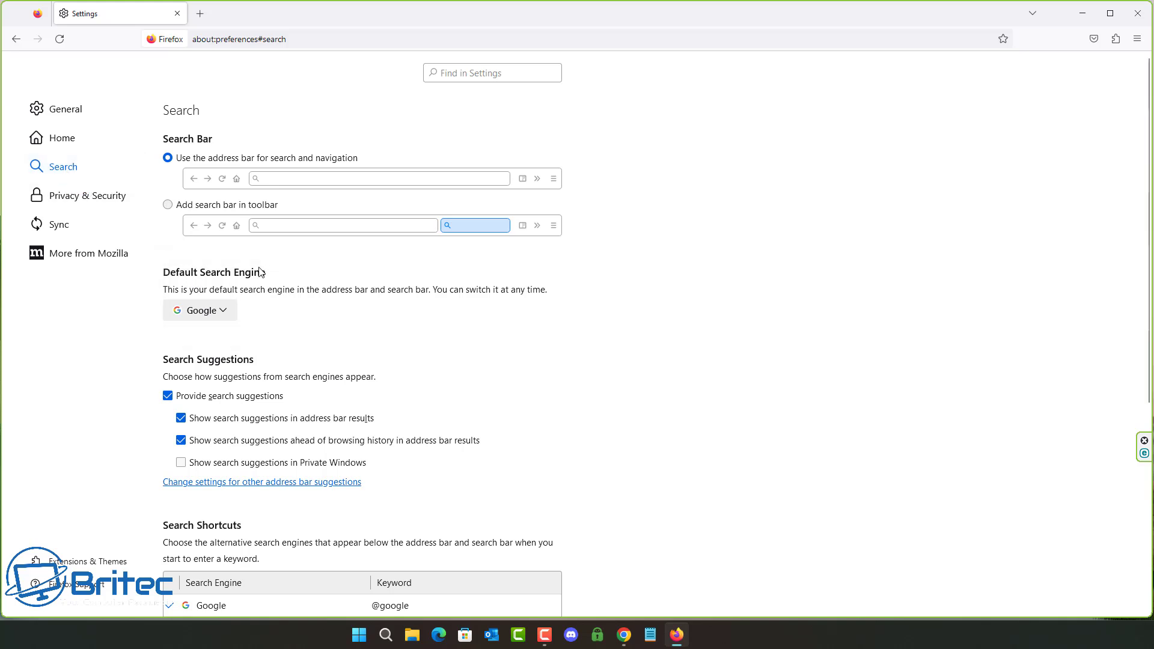
left_click(223, 313)
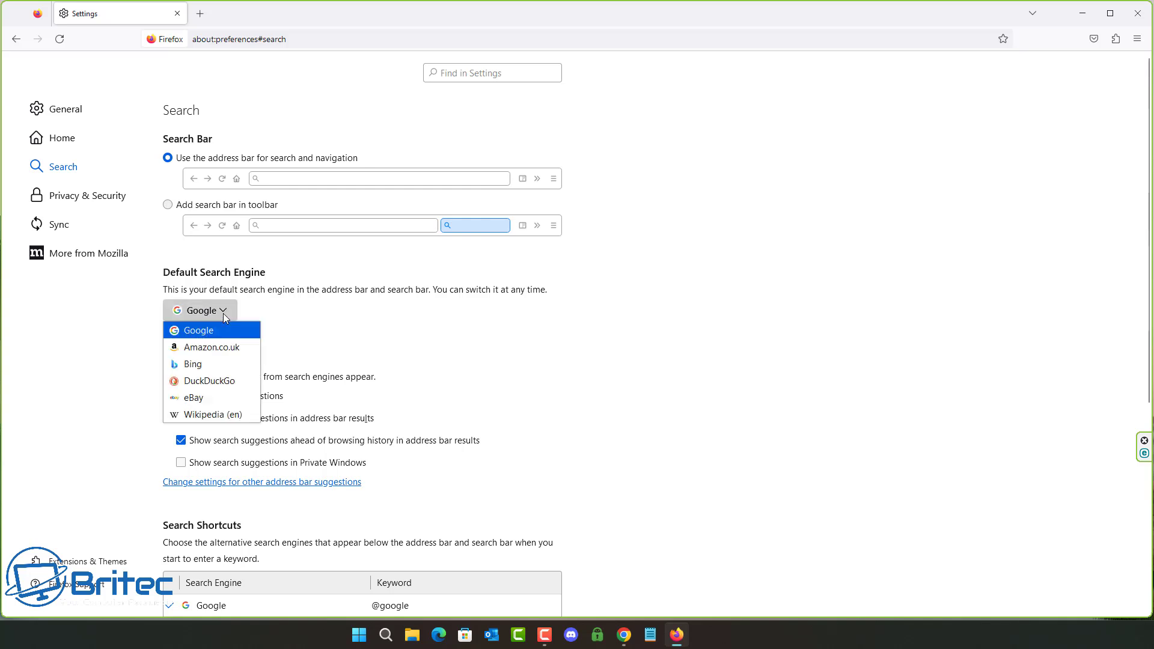
left_click(224, 381)
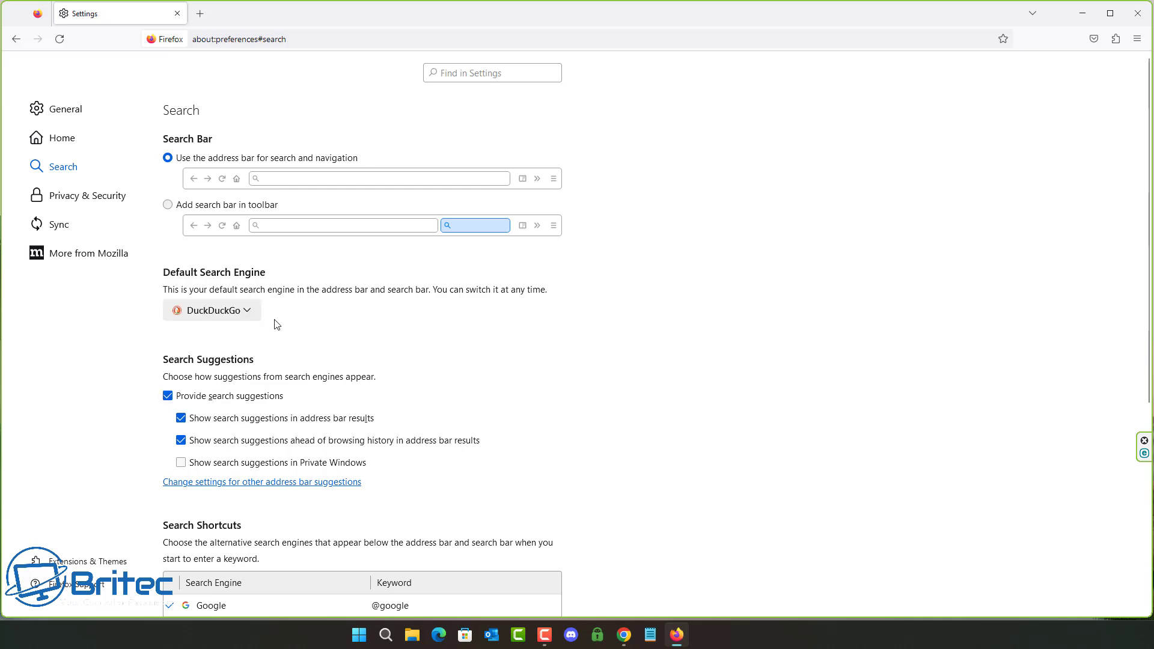
left_click(252, 311)
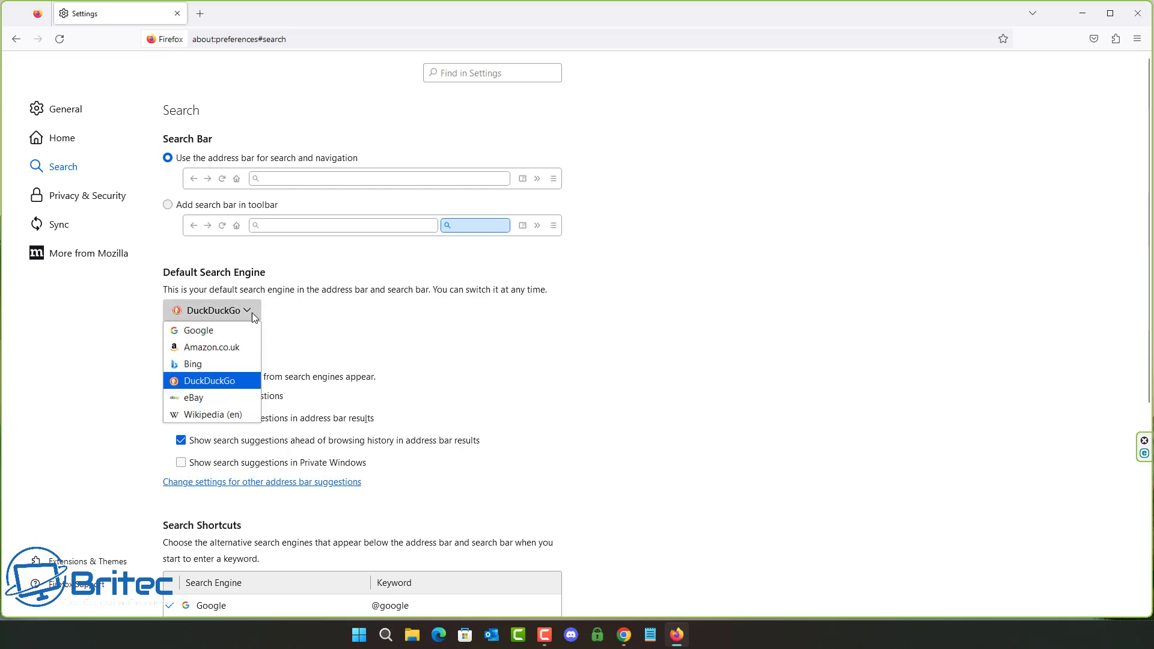
left_click(224, 330)
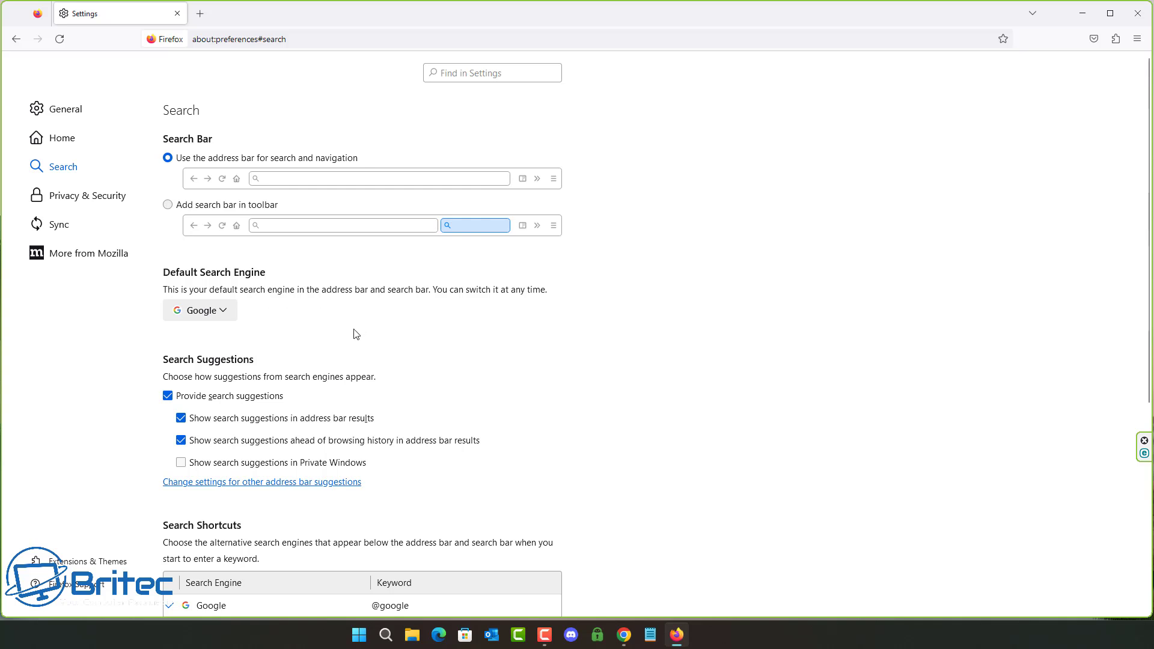
Review the search suggestion and shortcut settings, browse the add-ons offered as more search engines, and close that add-ons page.
scroll(355, 334, "down", 4)
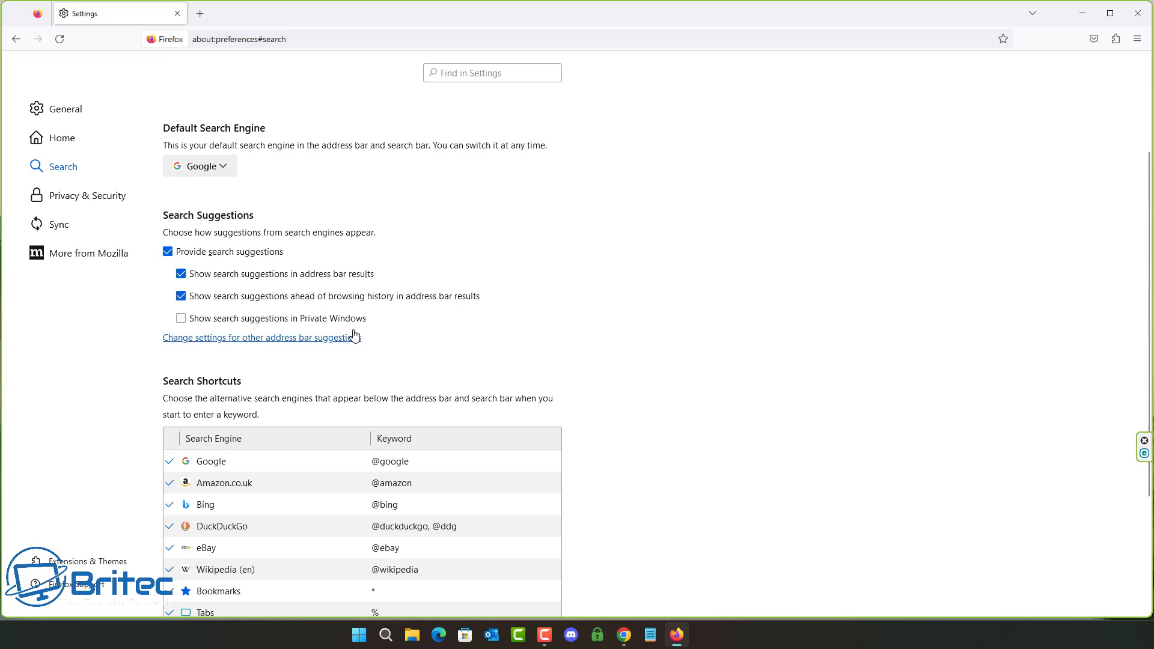
scroll(354, 334, "down", 2)
scroll(354, 334, "up", 2)
scroll(283, 433, "down", 2)
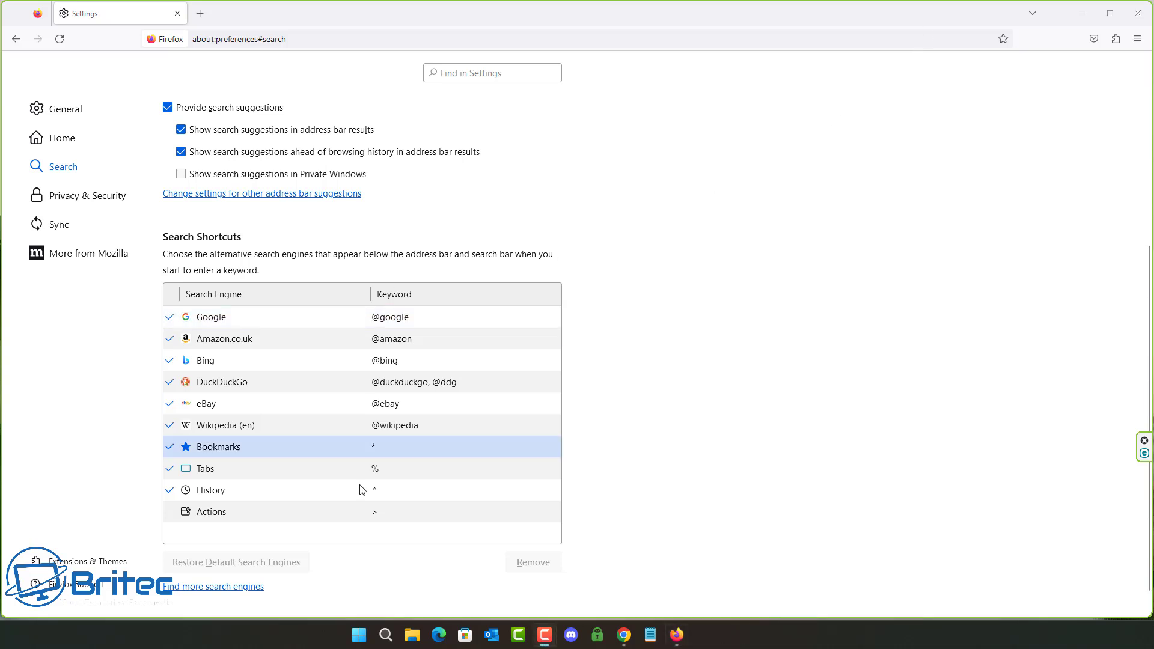
left_click(230, 596)
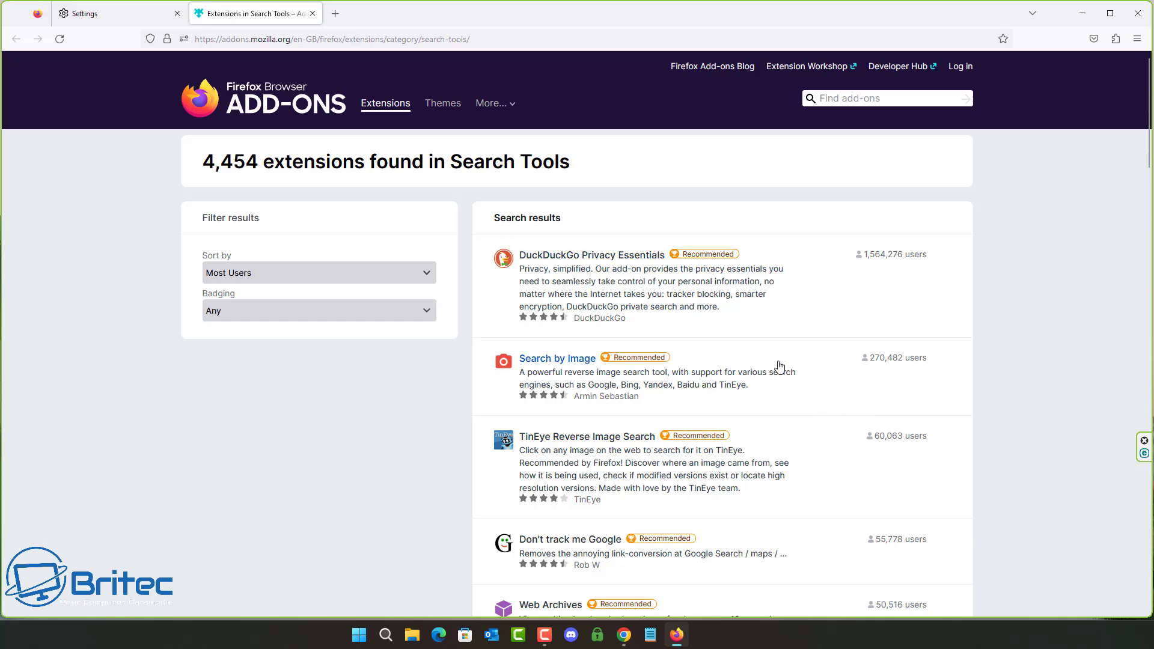
scroll(772, 375, "down", 2)
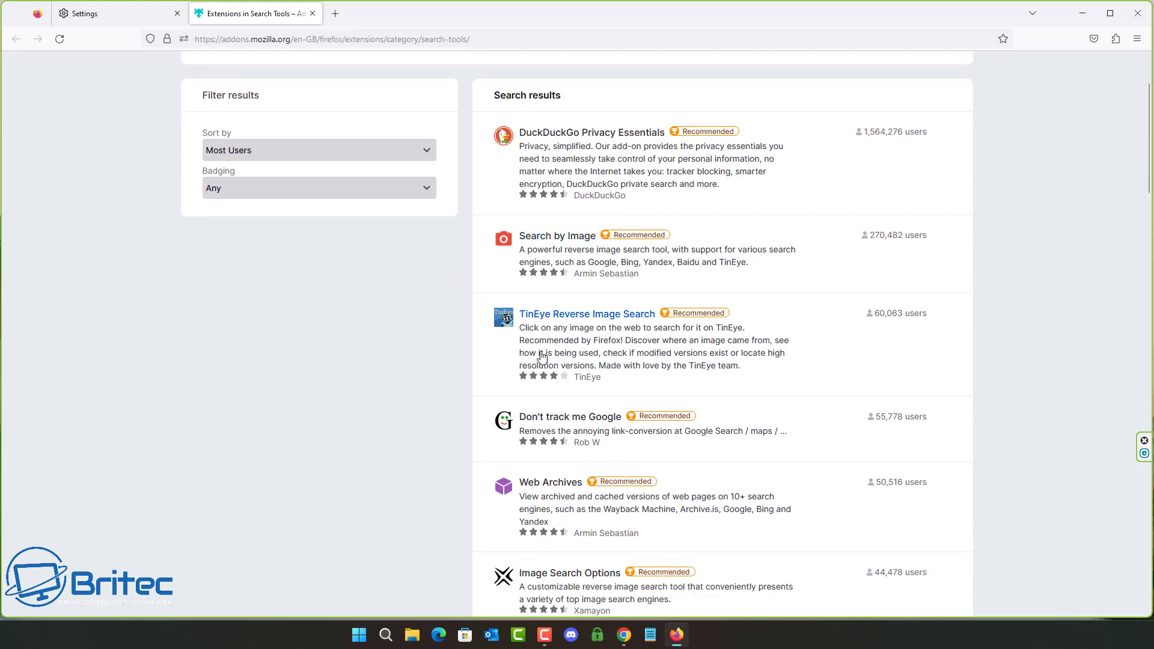
scroll(541, 356, "down", 2)
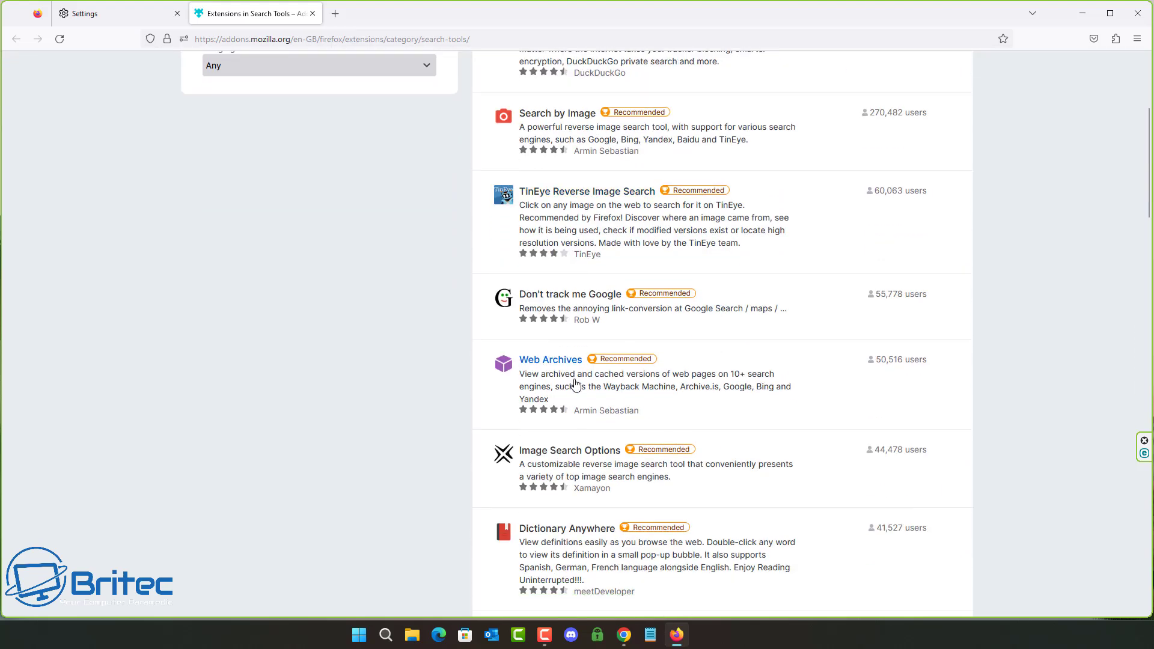
scroll(593, 406, "down", 6)
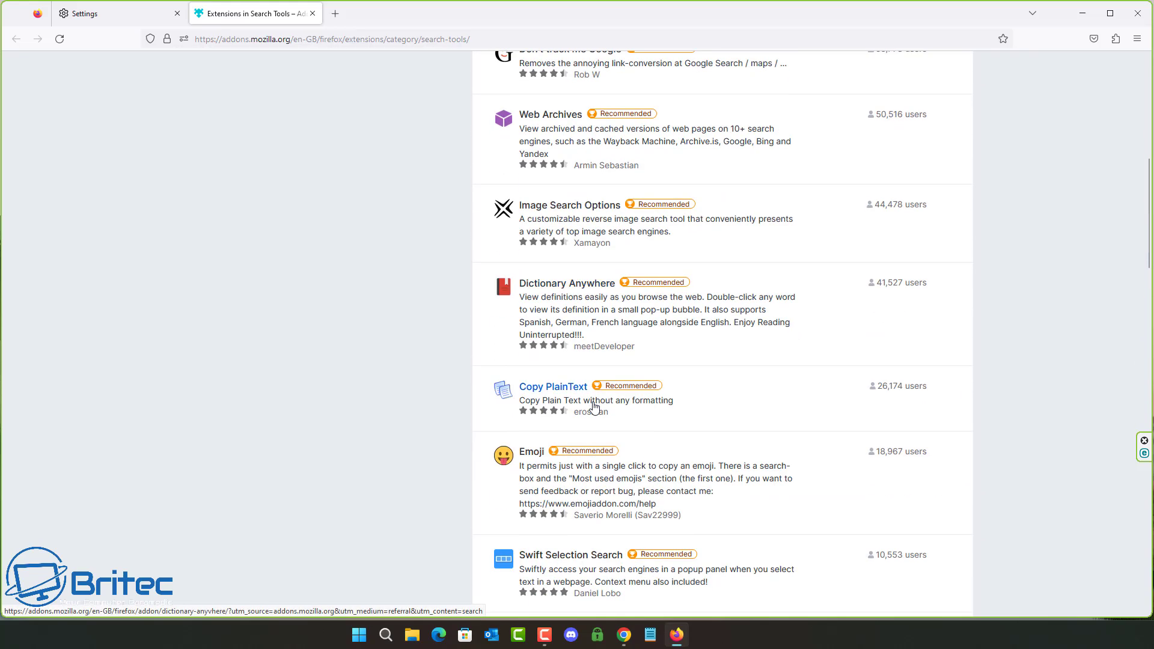
scroll(594, 408, "down", 2)
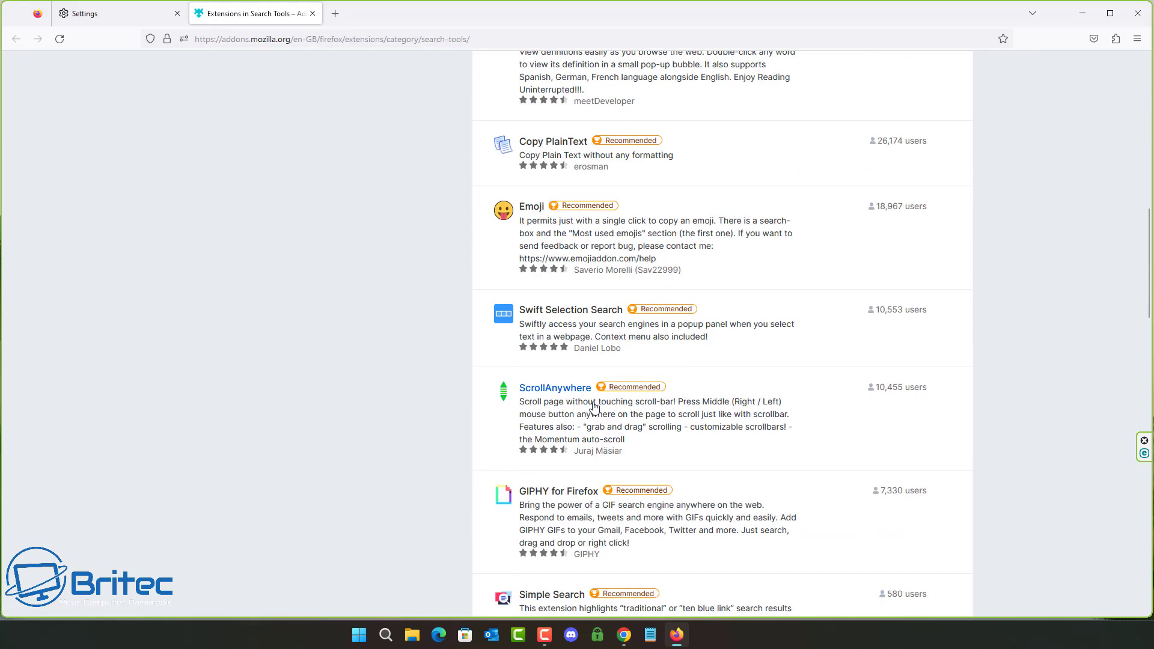
scroll(593, 407, "up", 12)
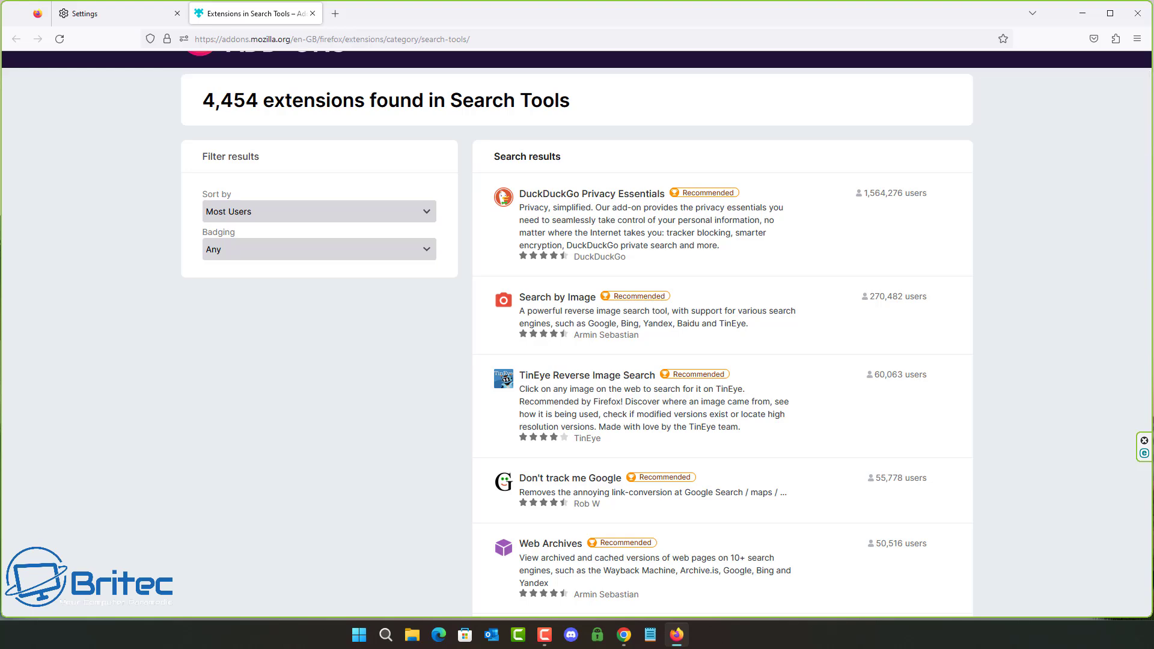
left_click(96, 15)
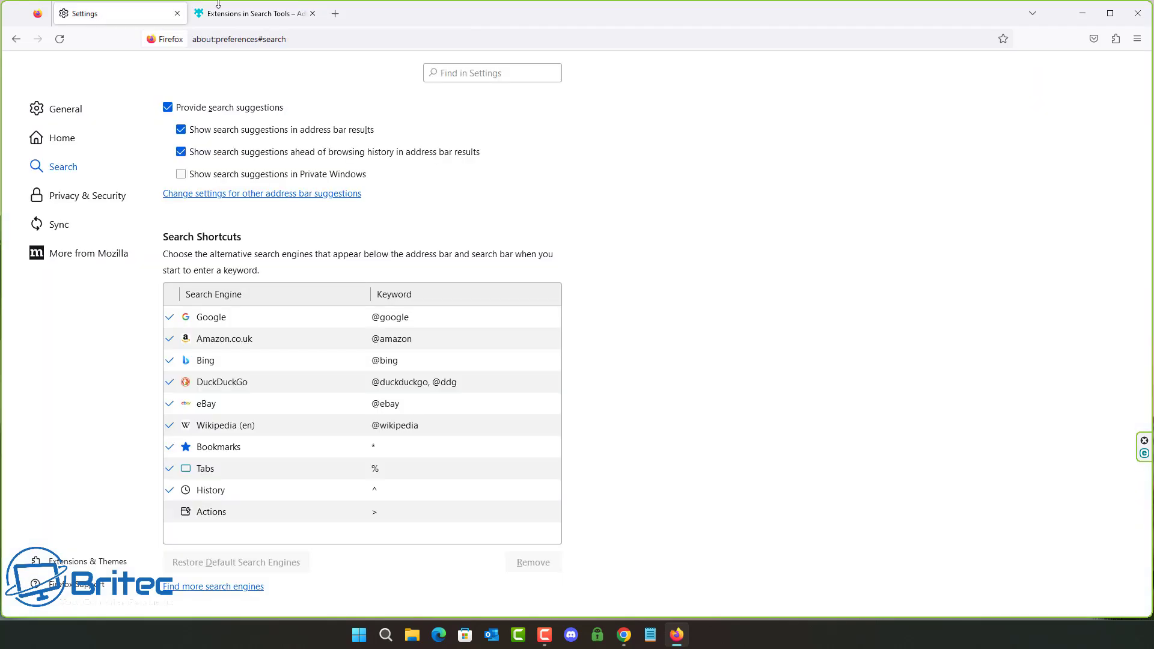
left_click(312, 14)
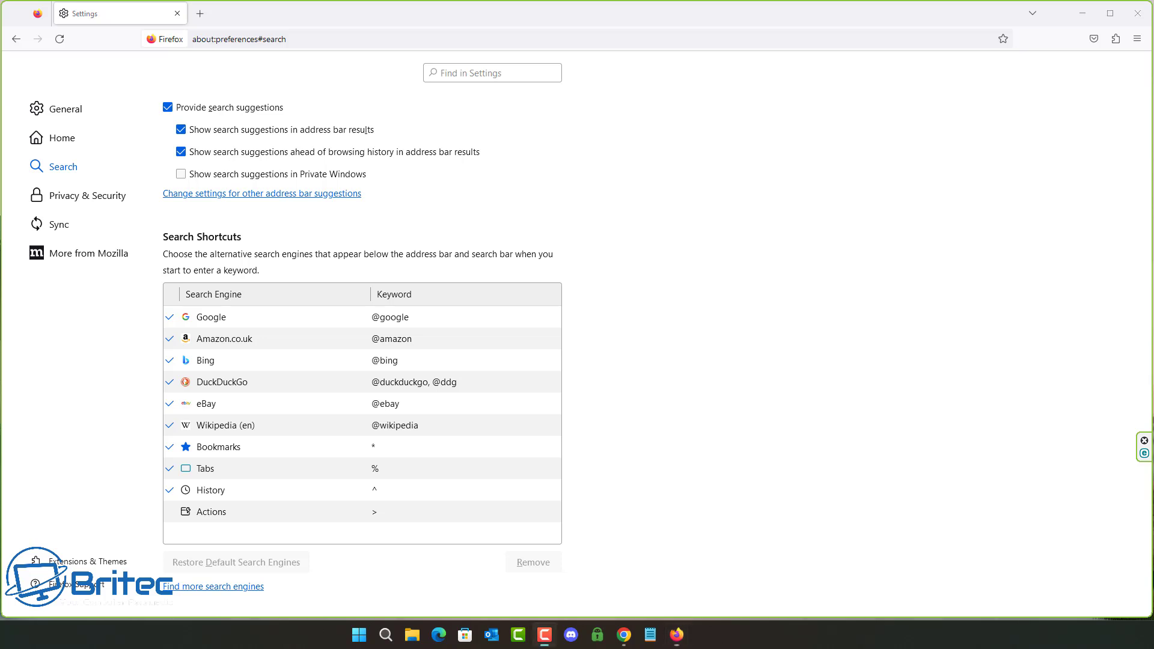
Disable the search shortcuts for Google, Amazon.co.uk, Bing, eBay, Wikipedia, Bookmarks, Tabs and History, keeping only DuckDuckGo enabled.
left_click(172, 320)
left_click(171, 318)
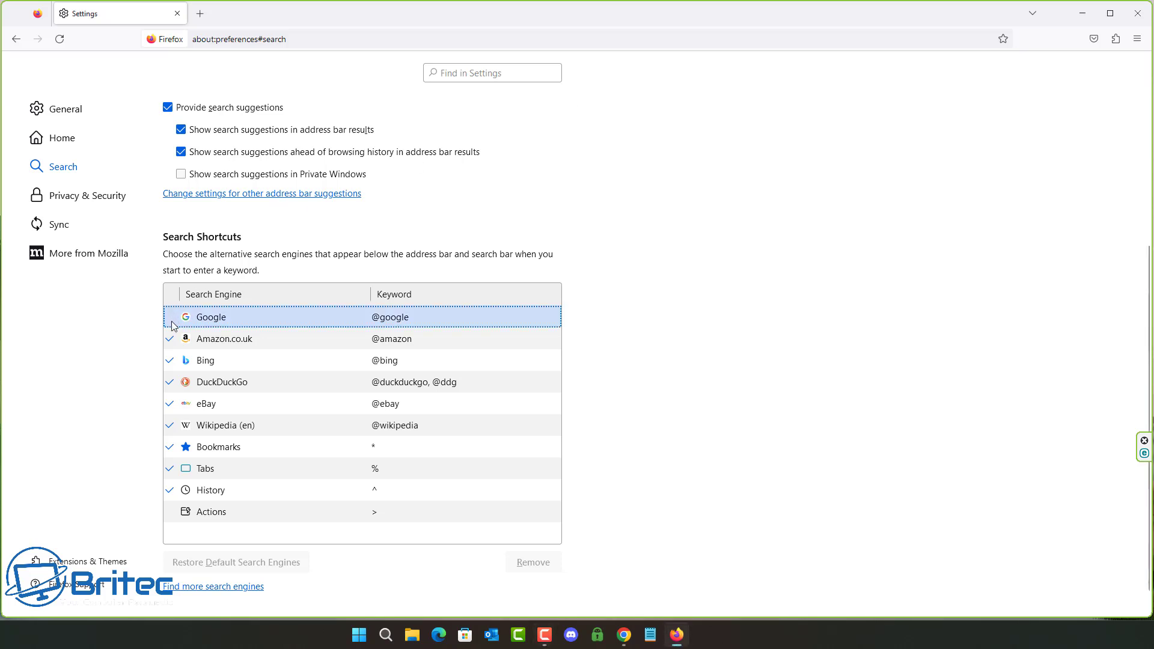
left_click(170, 339)
left_click(170, 361)
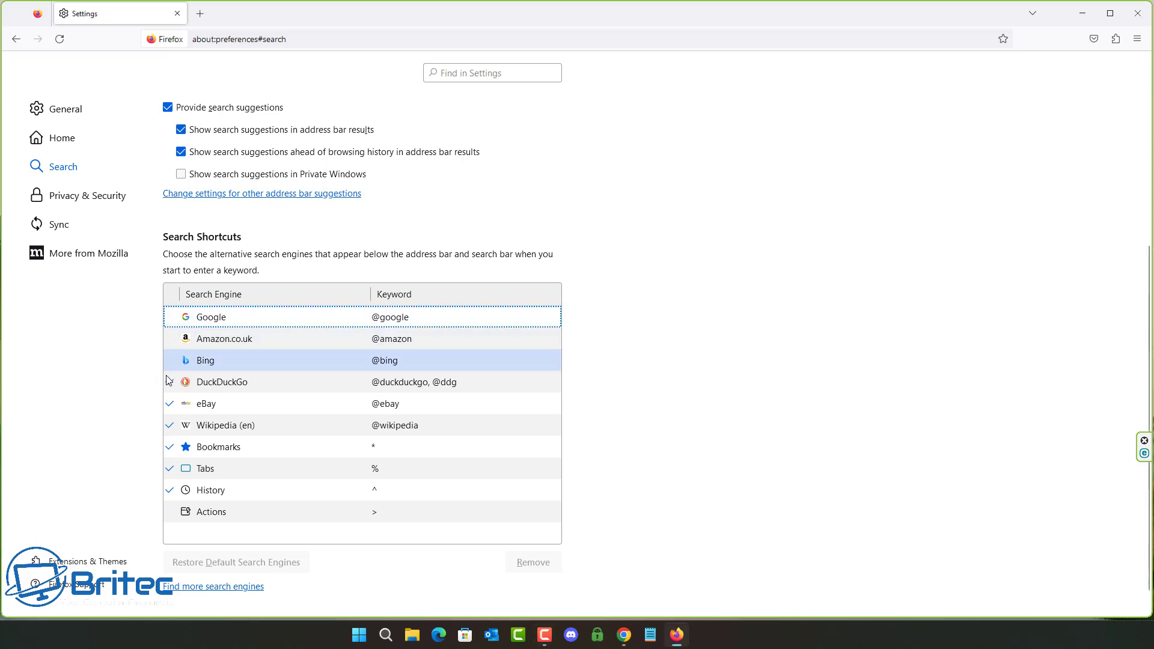
left_click(169, 404)
left_click(169, 425)
left_click(170, 447)
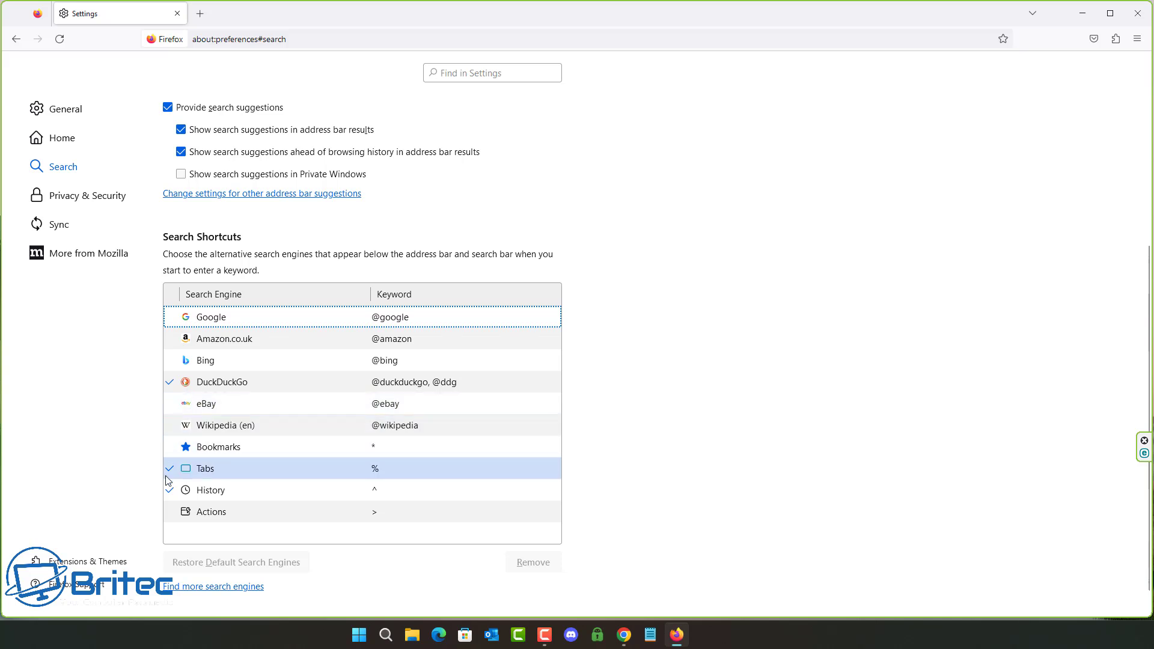
left_click(169, 468)
left_click(169, 490)
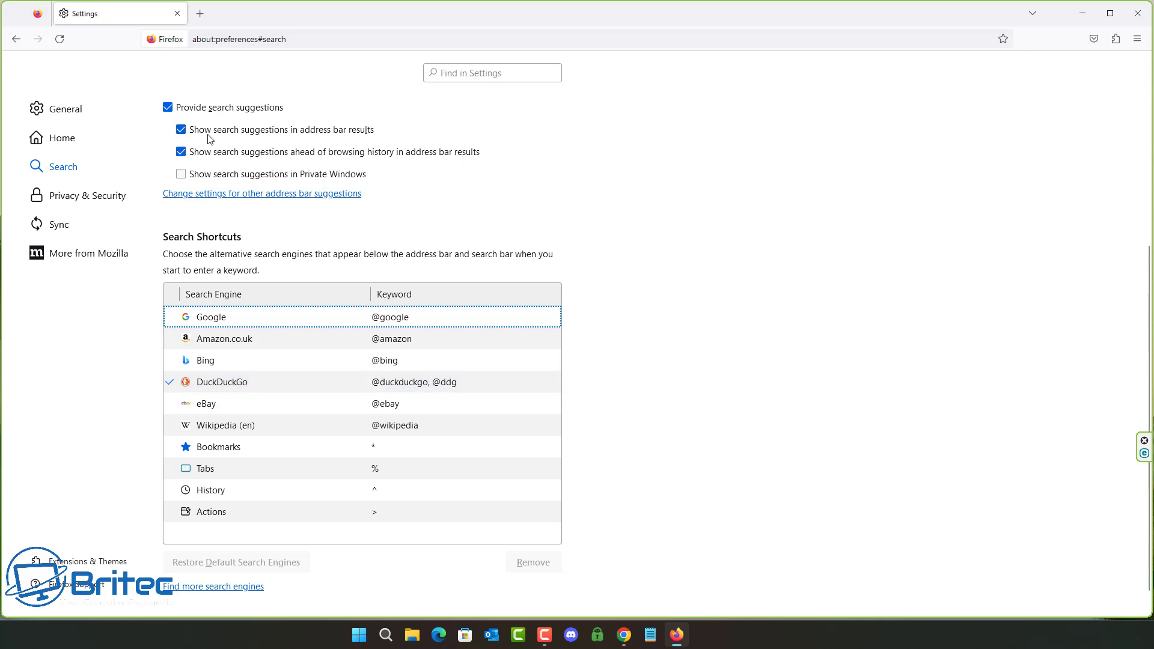
Set the default search engine to DuckDuckGo and check the search suggestion and shortcut settings.
scroll(200, 279, "up", 3)
left_click(219, 175)
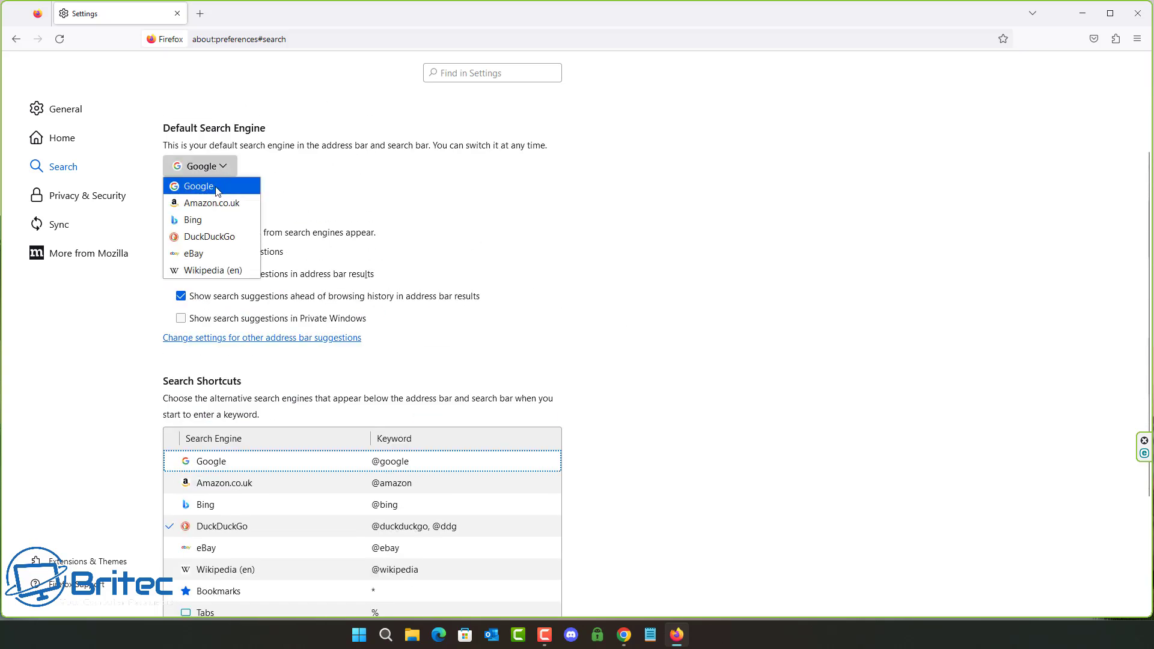
left_click(215, 230)
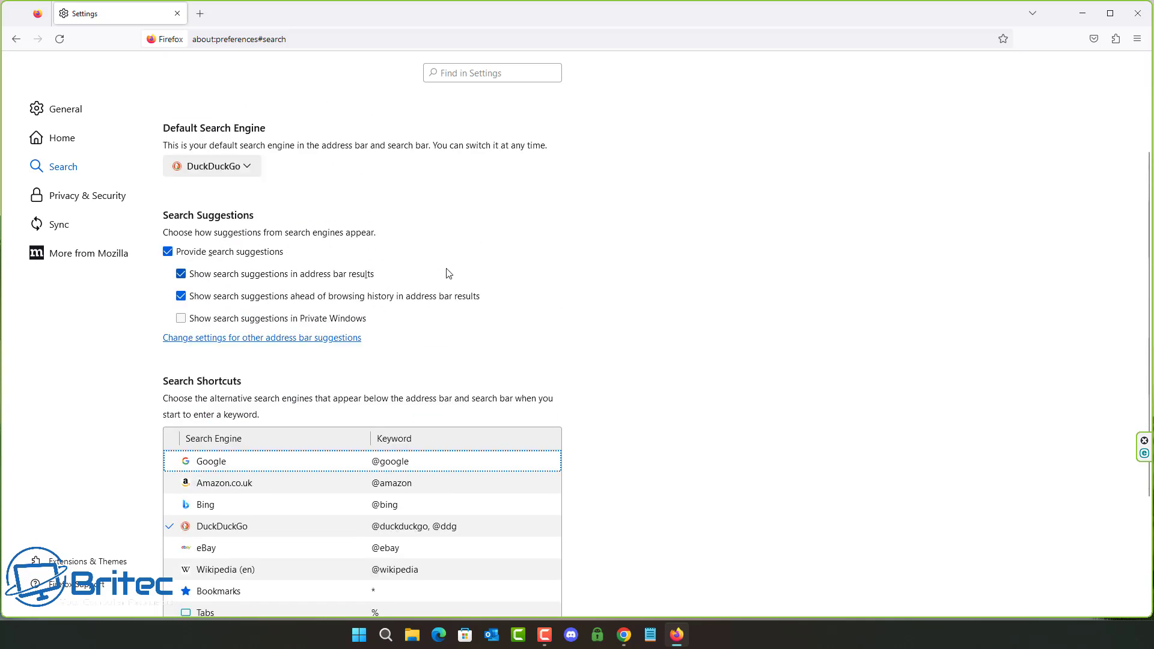
scroll(711, 265, "down", 2)
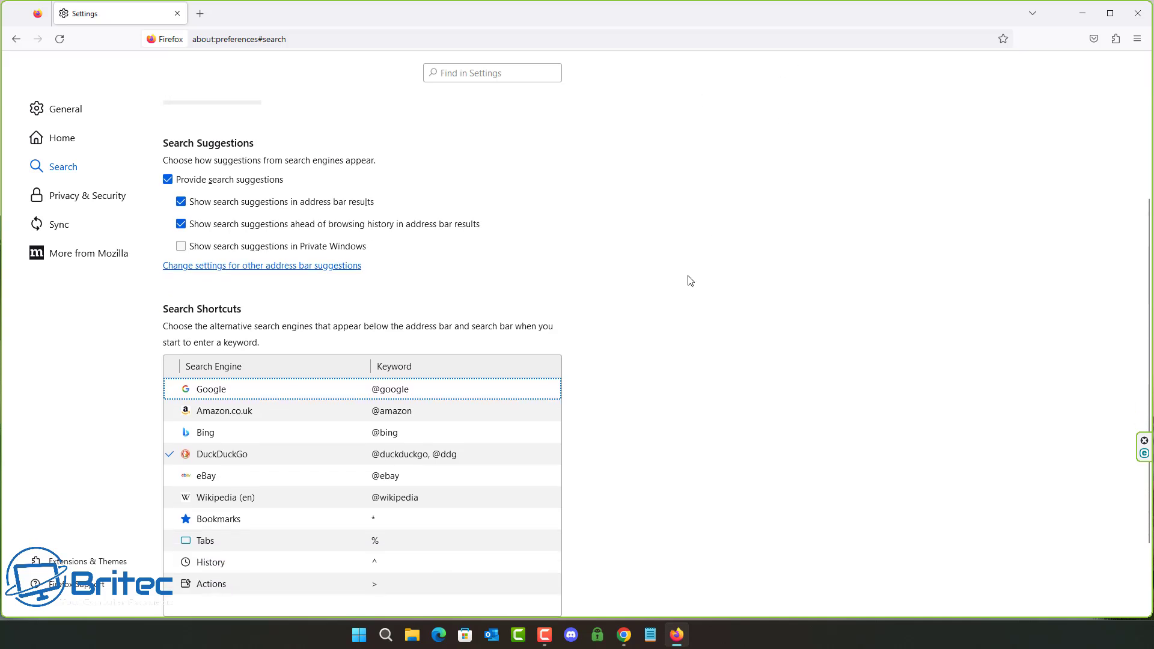
scroll(362, 336, "down", 1)
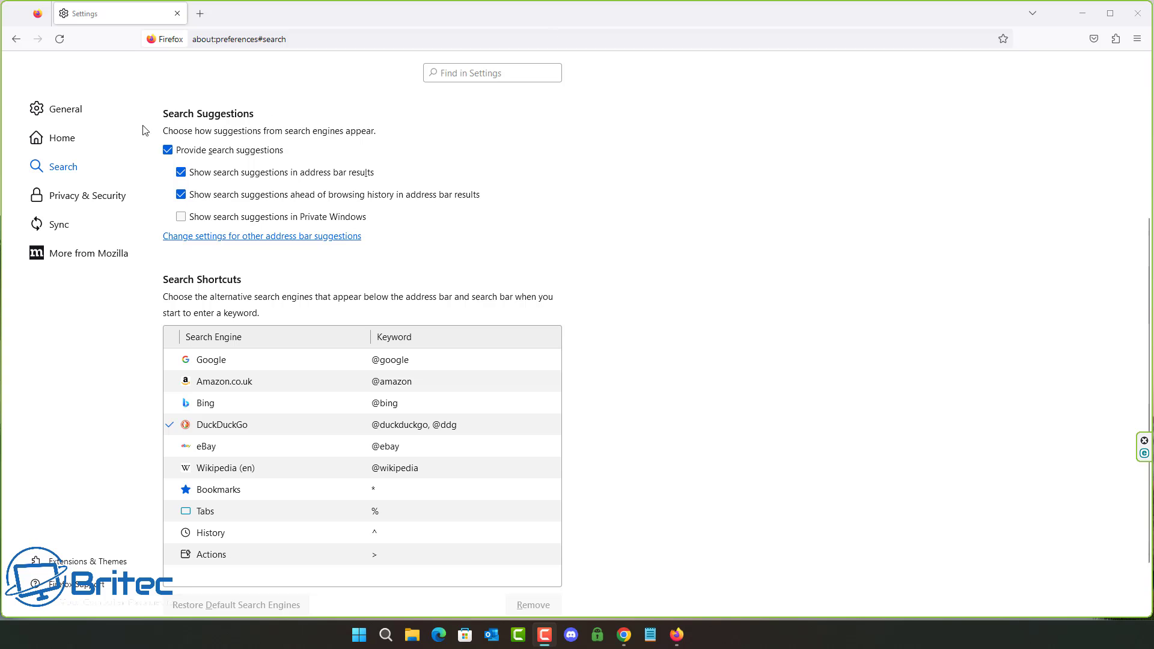
Set Enhanced Tracking Protection to Strict in the privacy settings and review the options below it.
left_click(76, 198)
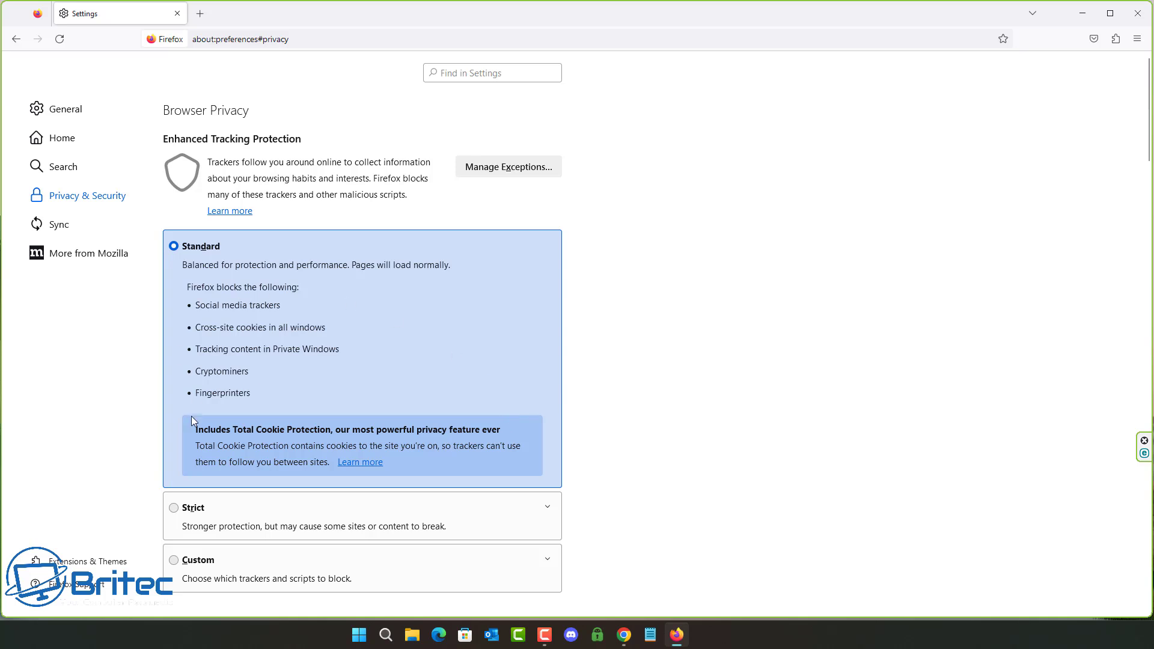
left_click(174, 508)
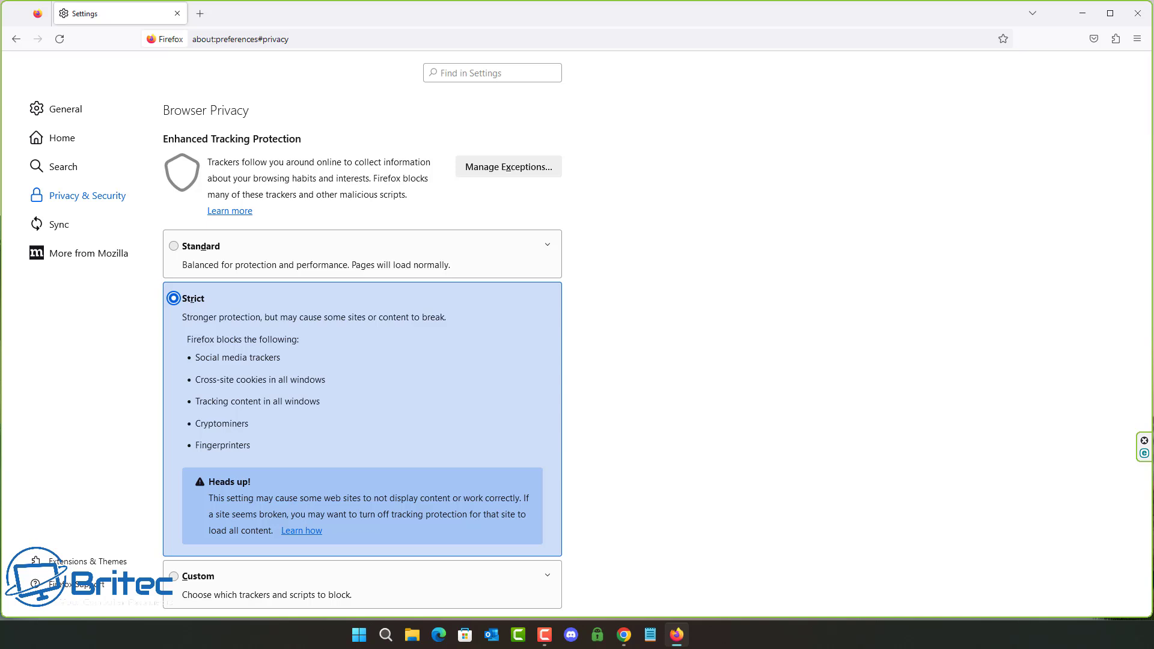
scroll(442, 385, "down", 2)
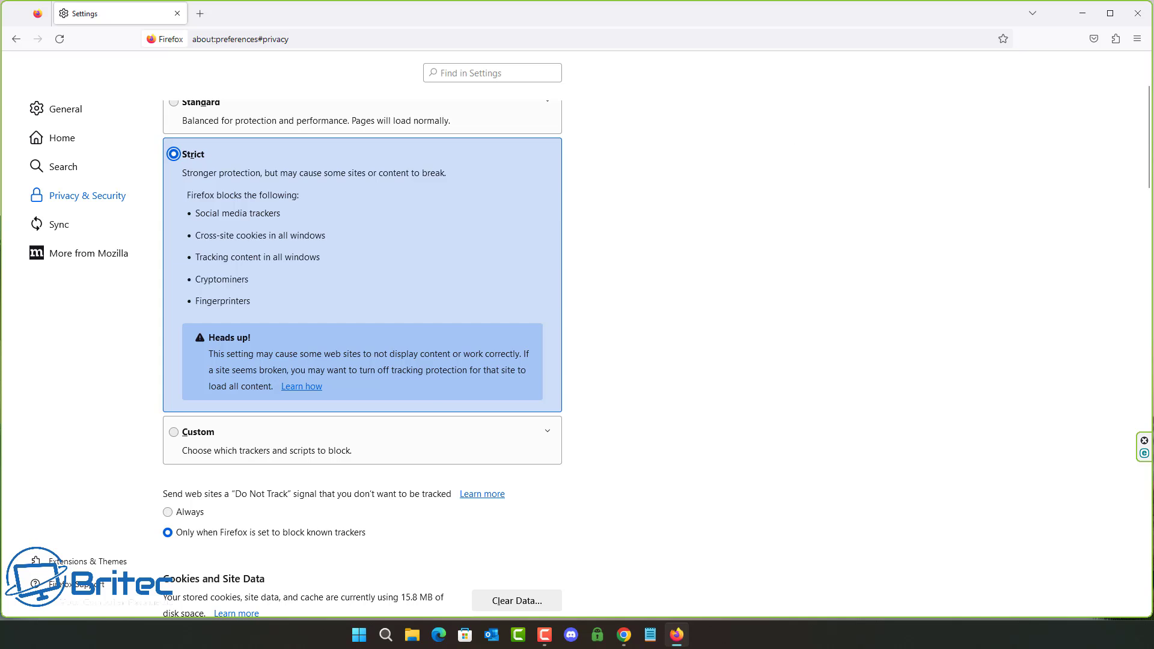
scroll(631, 254, "up", 1)
scroll(631, 255, "down", 3)
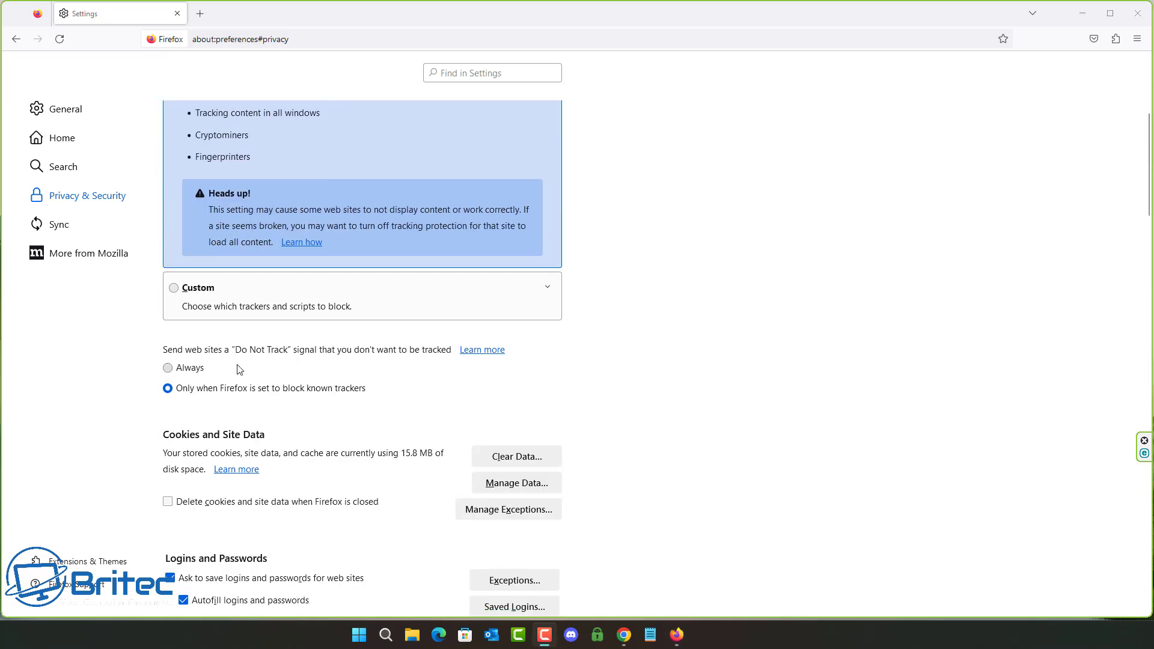
Switch Enhanced Tracking Protection to Custom and review its tracker and script blocking options.
left_click(189, 290)
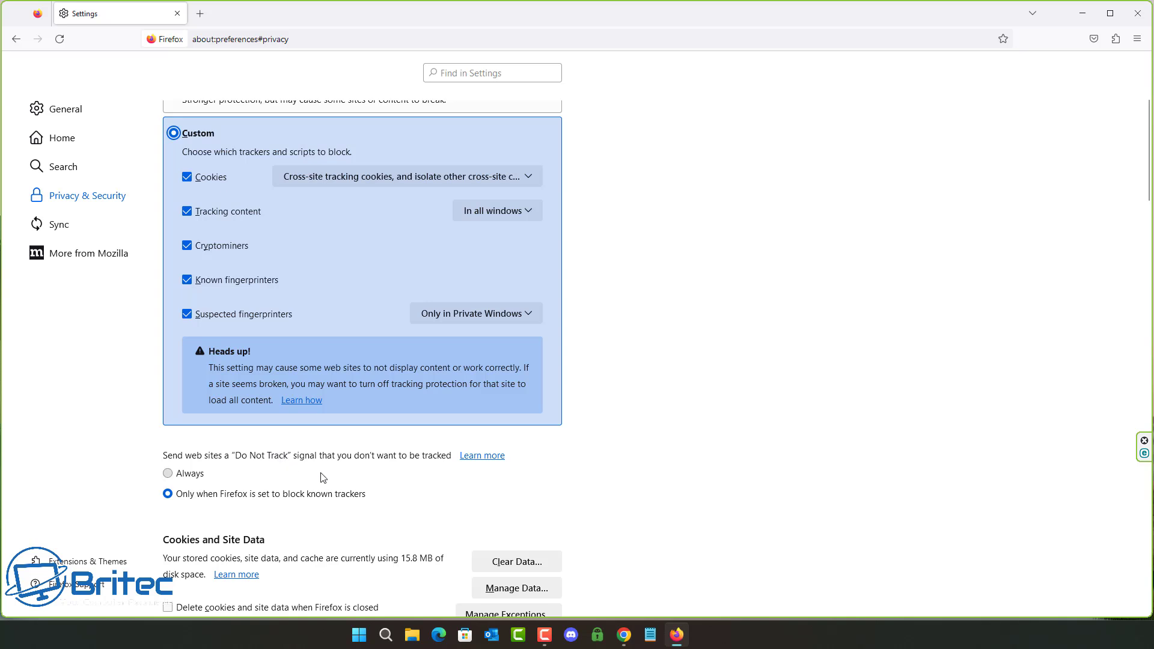
scroll(343, 429, "up", 2)
scroll(343, 428, "up", 2)
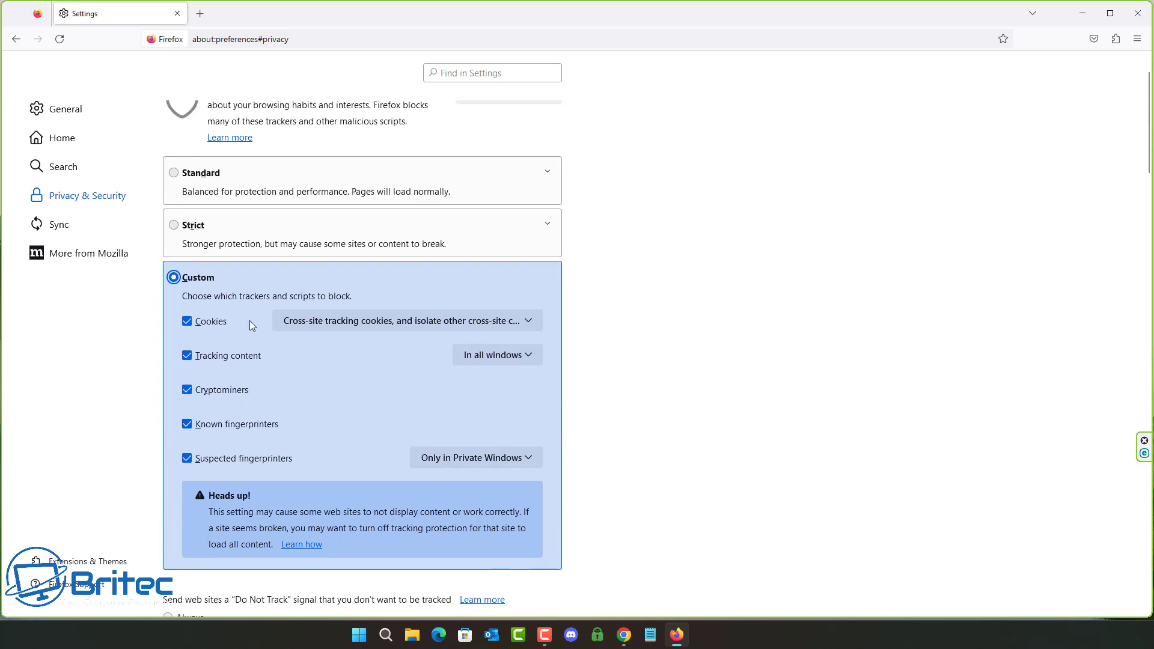
left_click(174, 225)
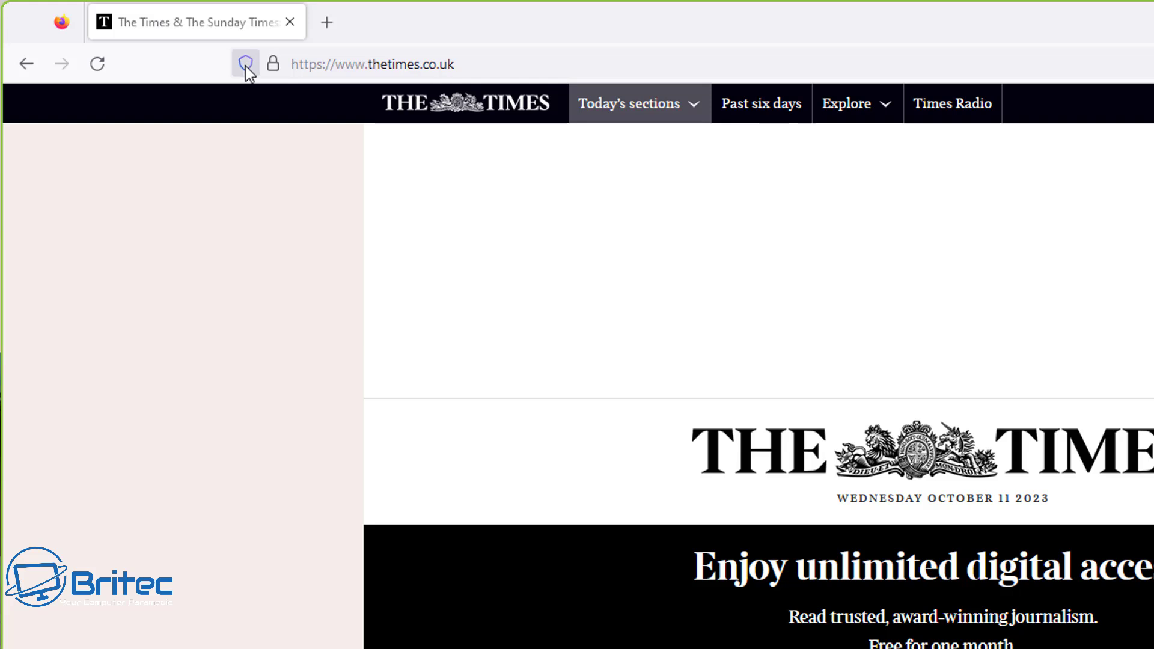
left_click(245, 66)
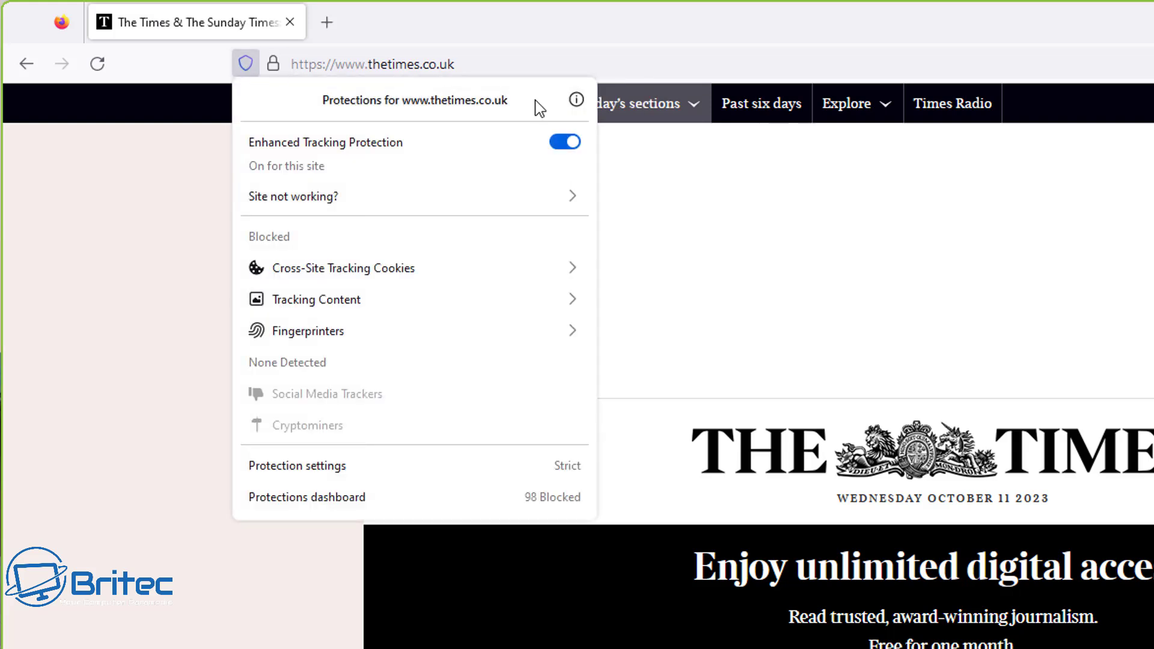
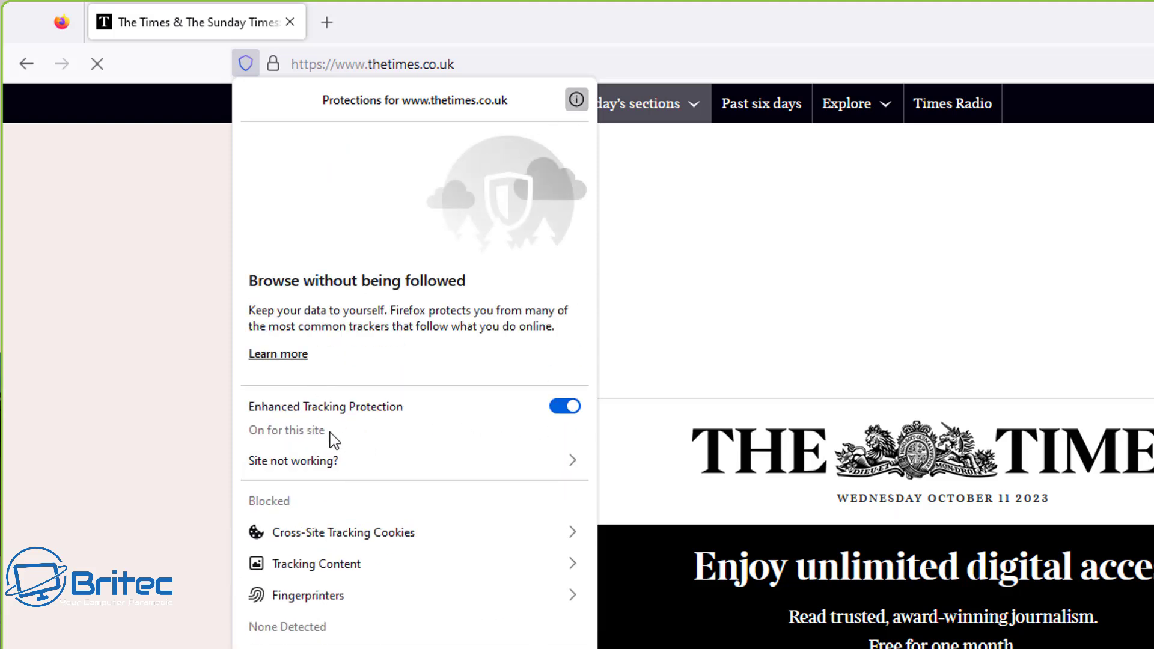
left_click(565, 408)
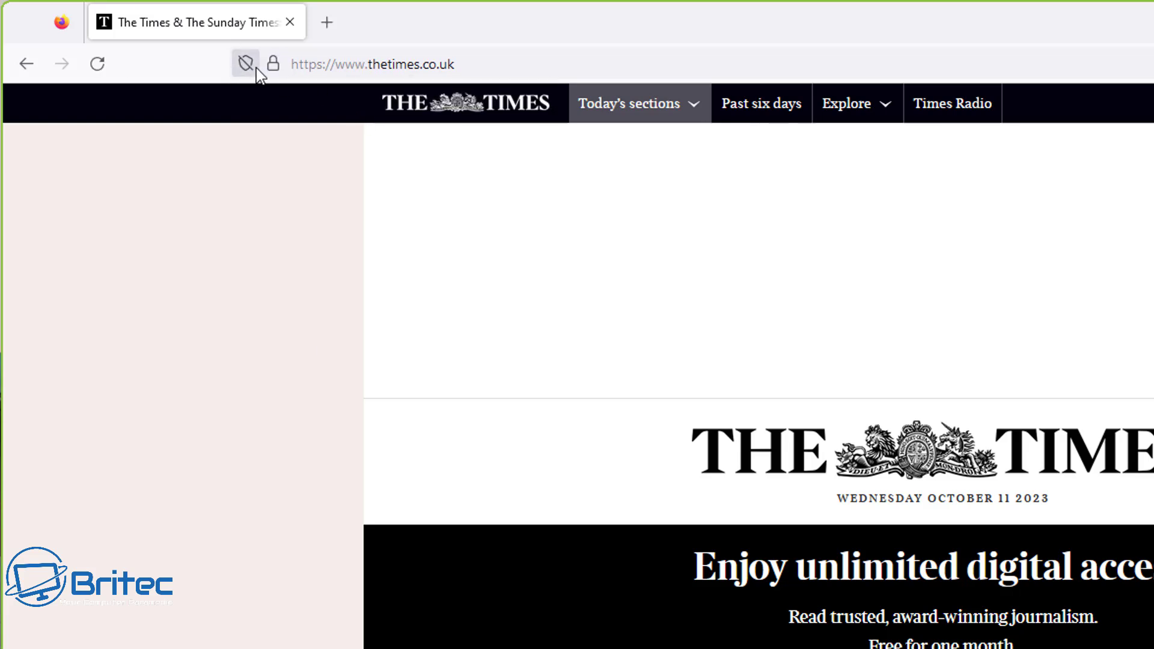
left_click(246, 62)
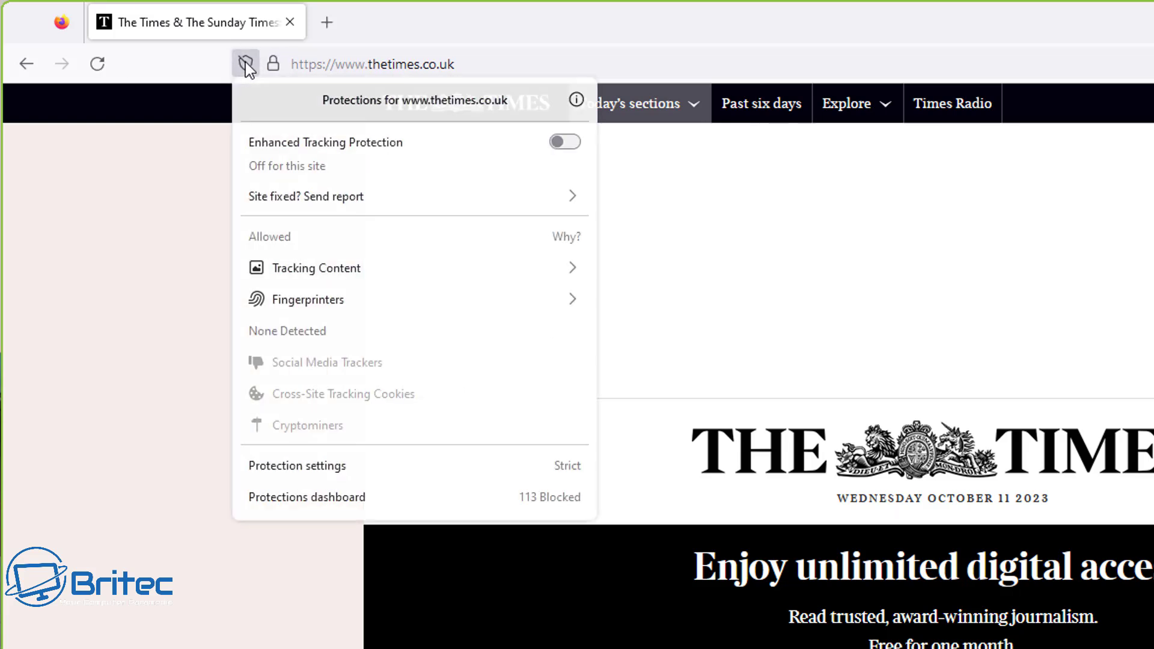
left_click(564, 142)
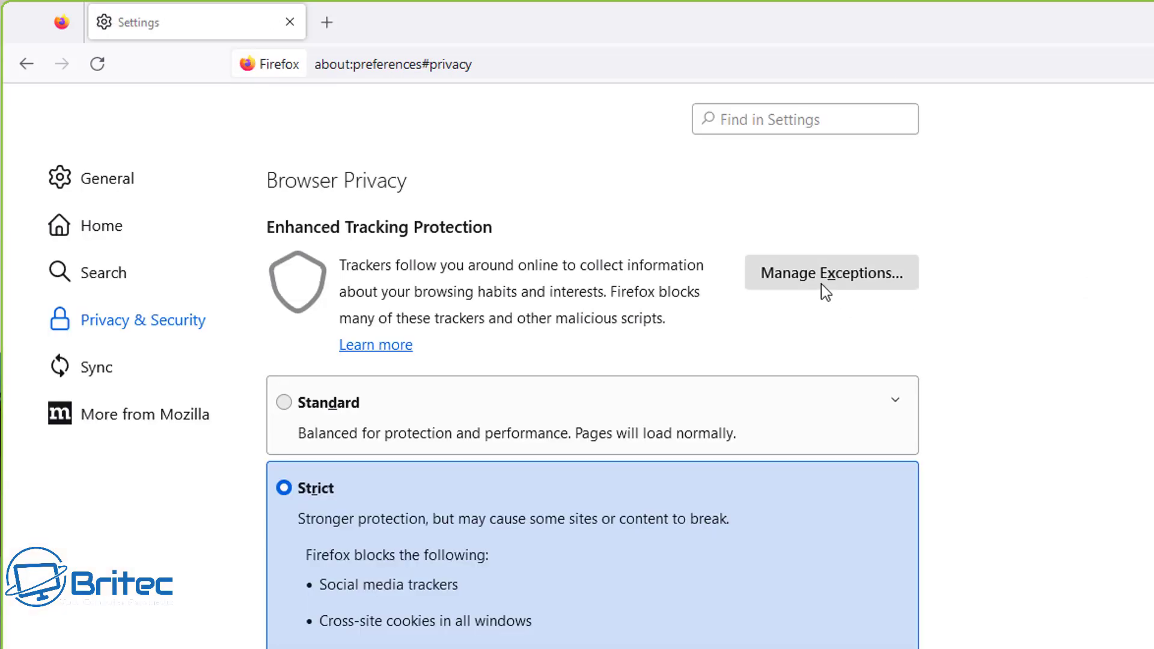
Check the list of website exceptions for Enhanced Tracking Protection and close it without adding any site.
left_click(821, 284)
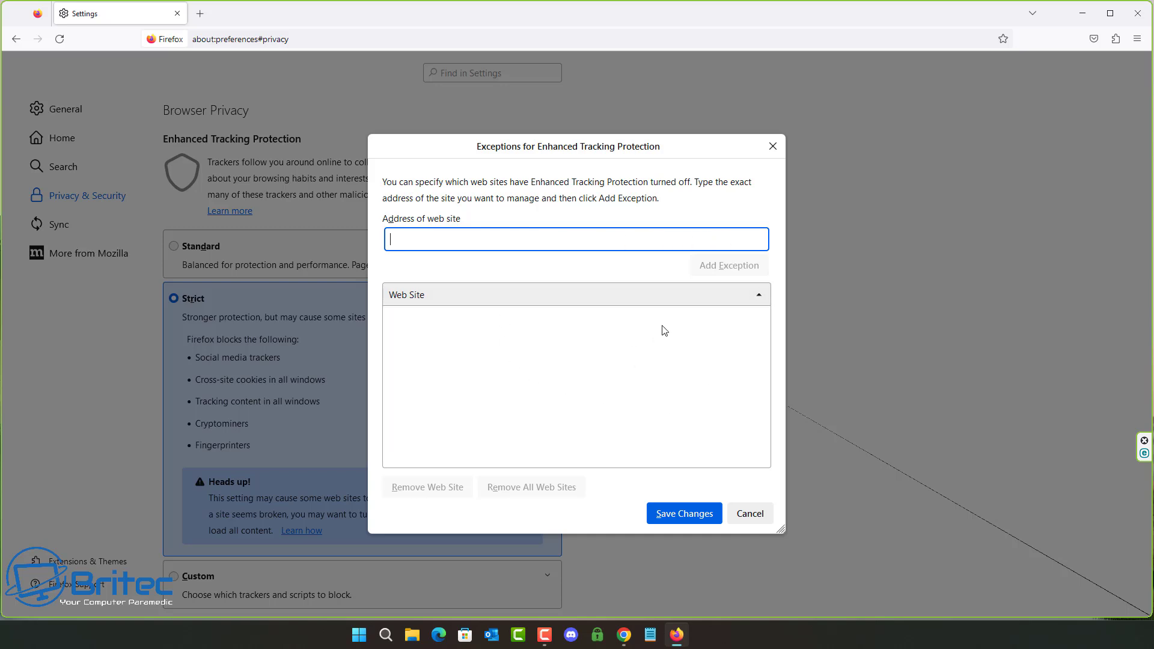
left_click(772, 147)
Set the "Do Not Track" signal to Always and enable deleting cookies and site data when Firefox is closed.
scroll(473, 315, "down", 7)
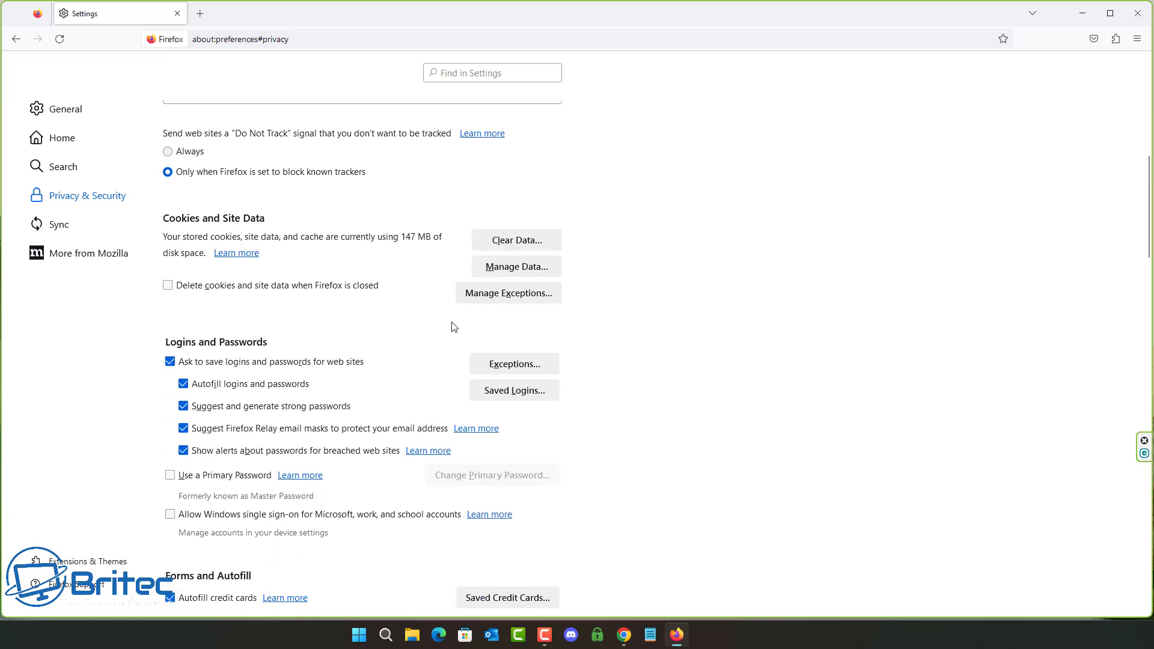
left_click(167, 154)
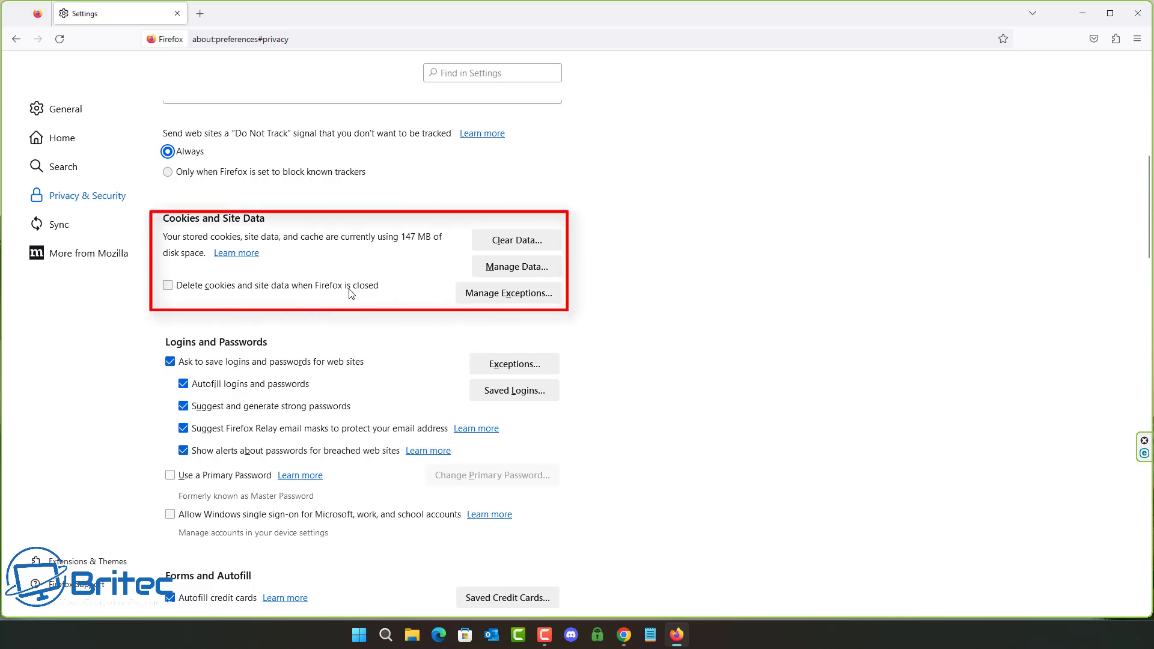
left_click(181, 288)
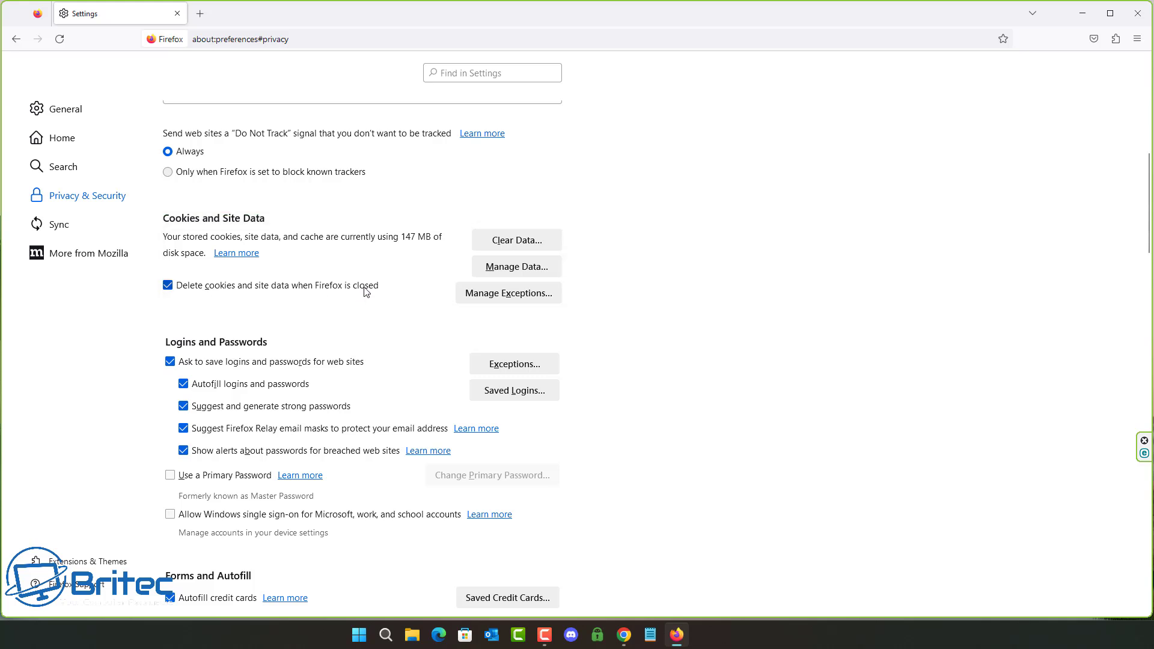
Check the website exceptions for cookies and site data and close the list without adding any site.
left_click(483, 294)
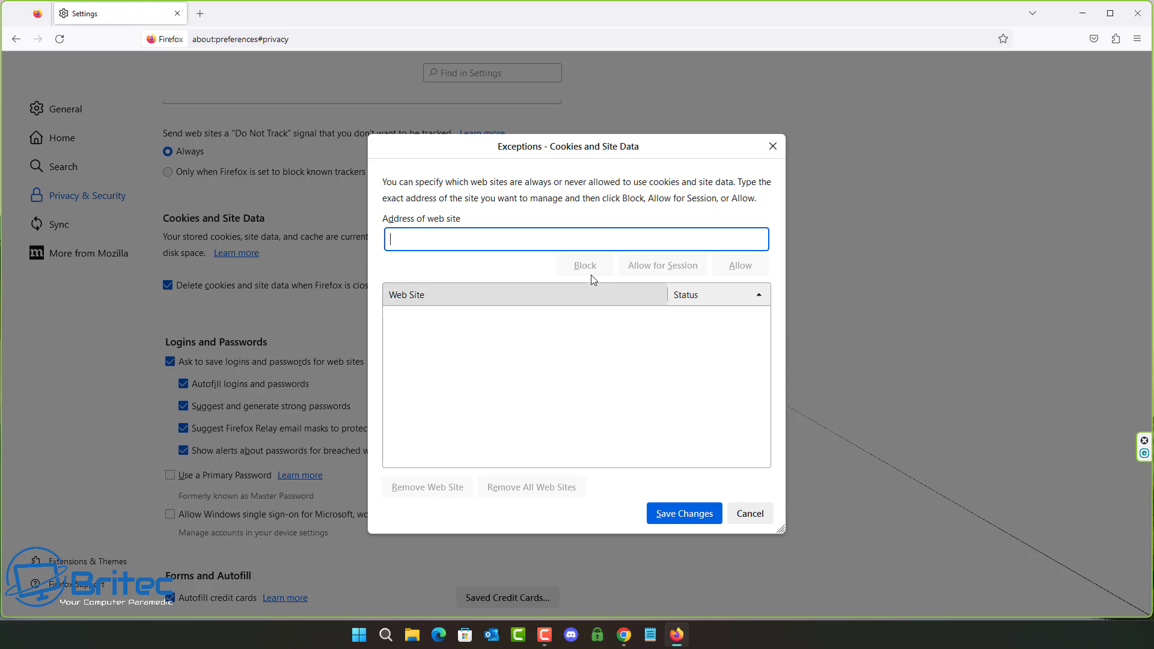
left_click(773, 146)
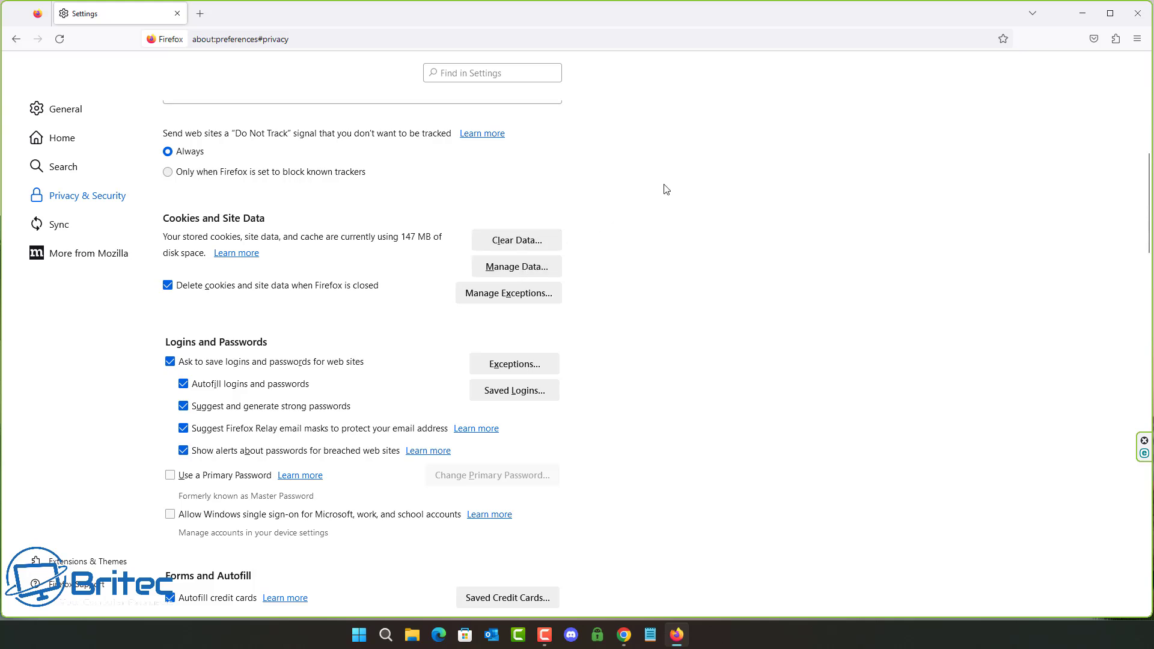
scroll(362, 331, "up", 6)
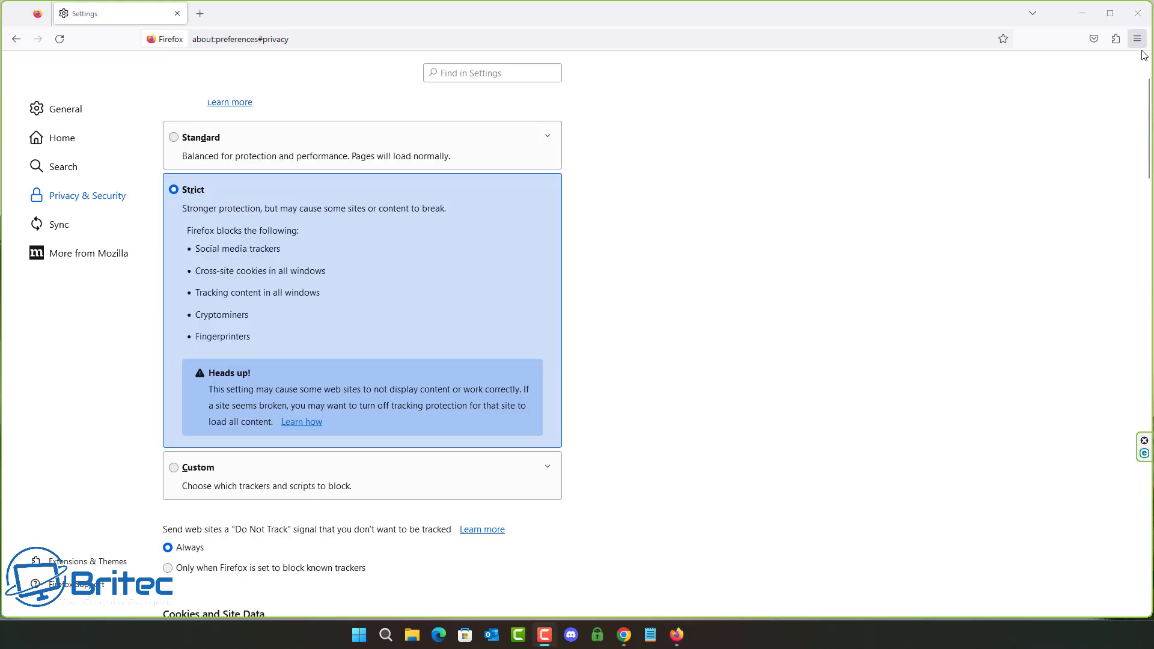
Block new requests asking to access your location in the Location permissions and save the change.
scroll(363, 331, "down", 10)
scroll(363, 330, "down", 10)
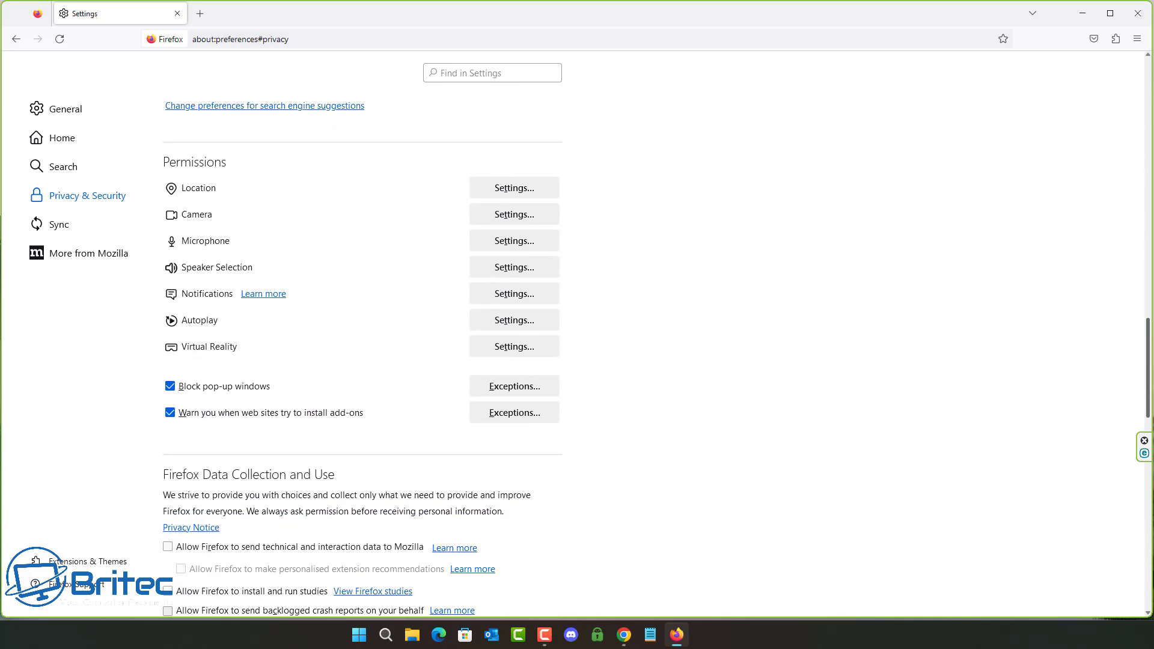
left_click(492, 192)
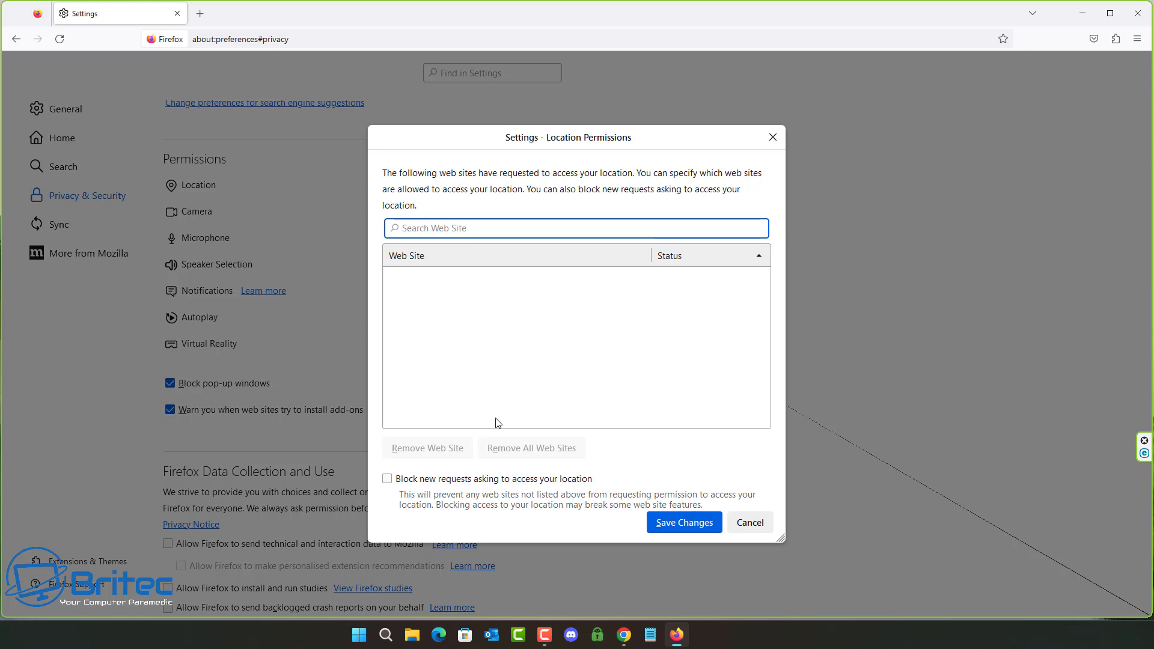
left_click(387, 478)
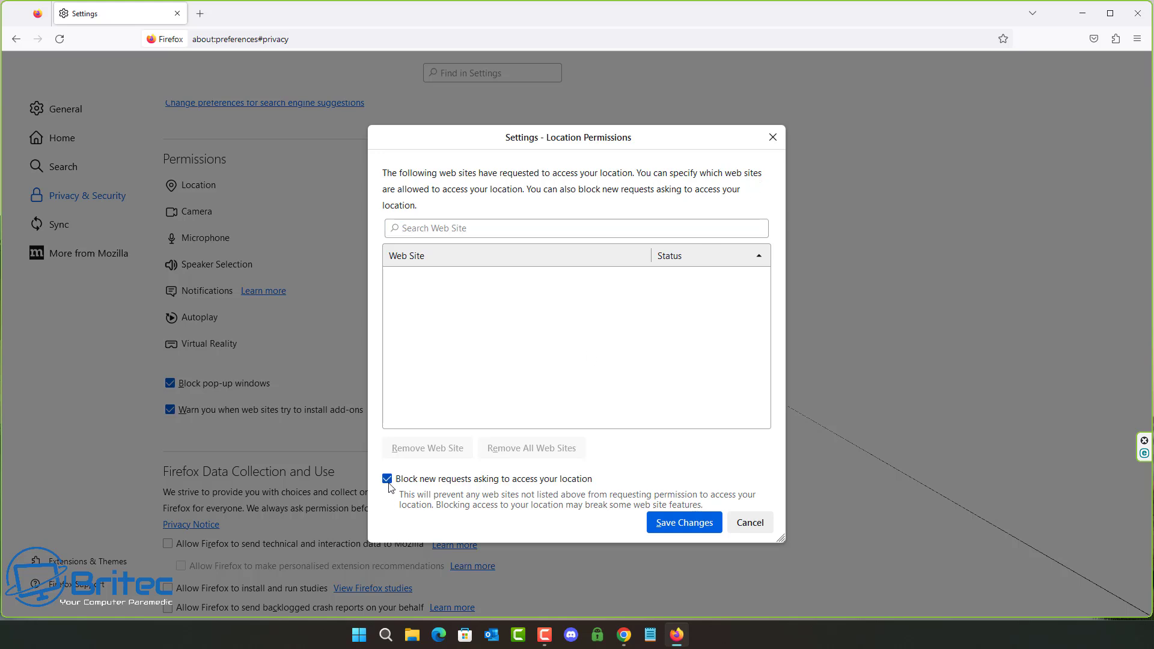
left_click(680, 524)
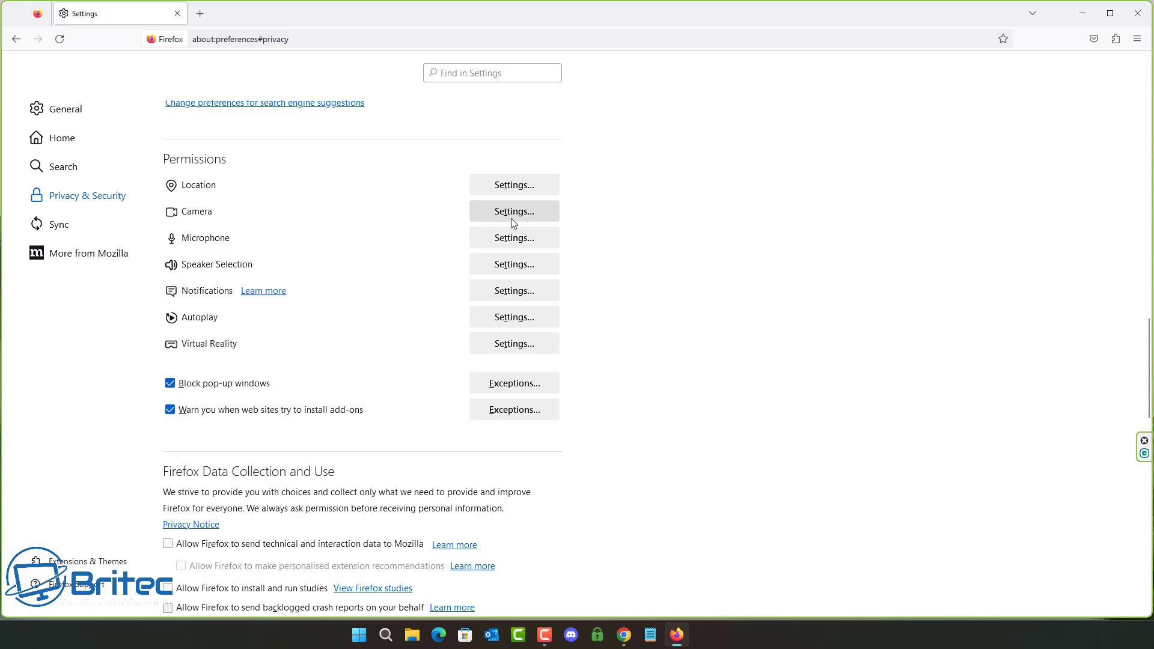
Block new requests asking to allow notifications in the Notification permissions and save the change.
left_click(523, 295)
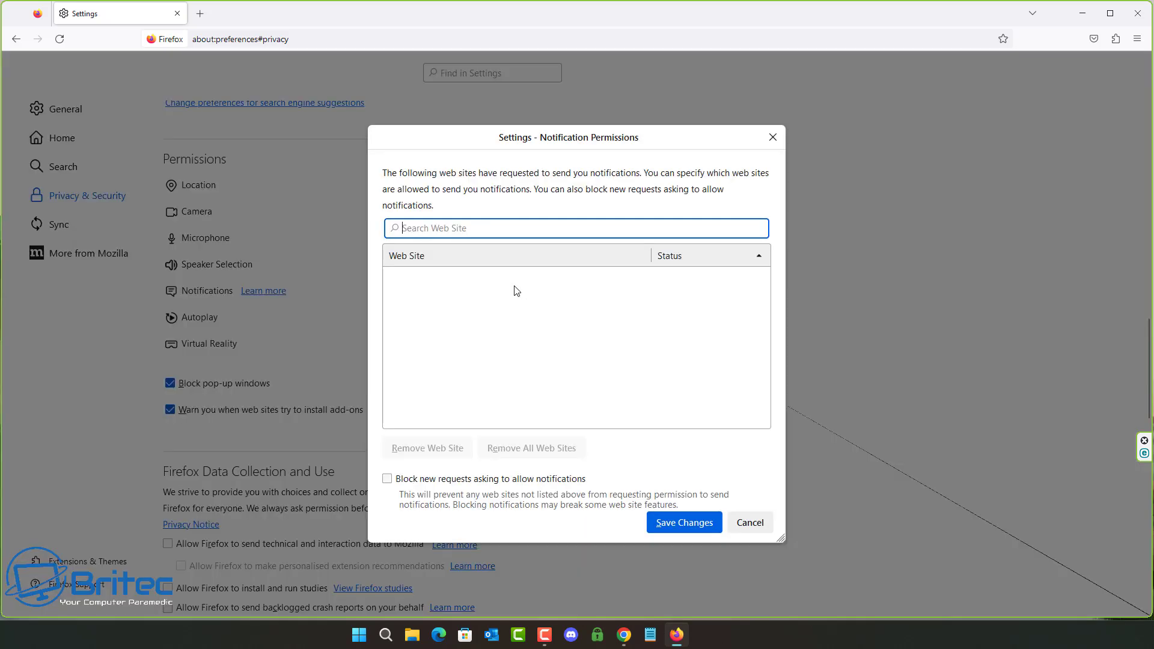
left_click(387, 478)
left_click(667, 528)
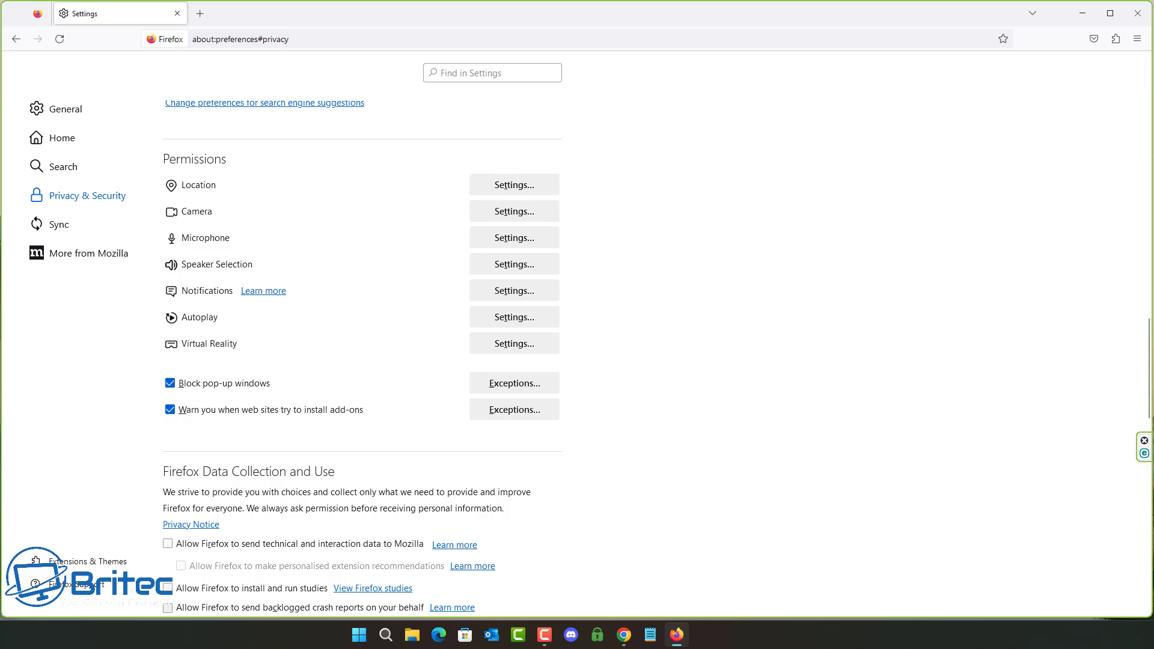
Try the HTTPS-Only Mode choices and set it to be enabled in all windows.
scroll(644, 350, "down", 9)
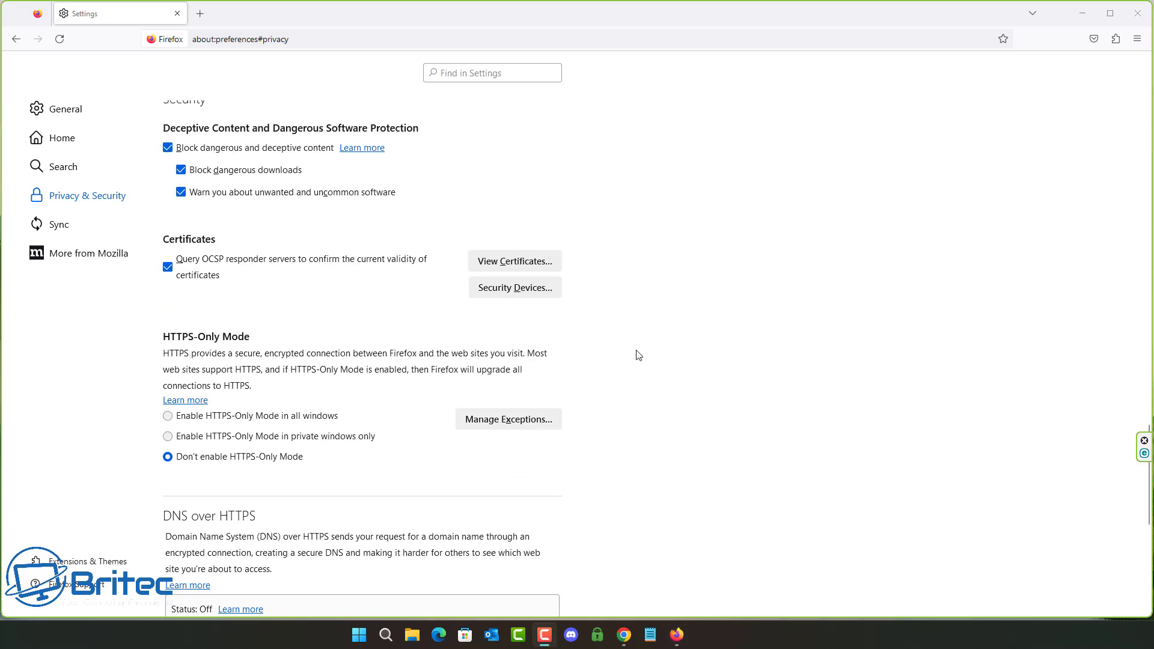
scroll(638, 355, "down", 4)
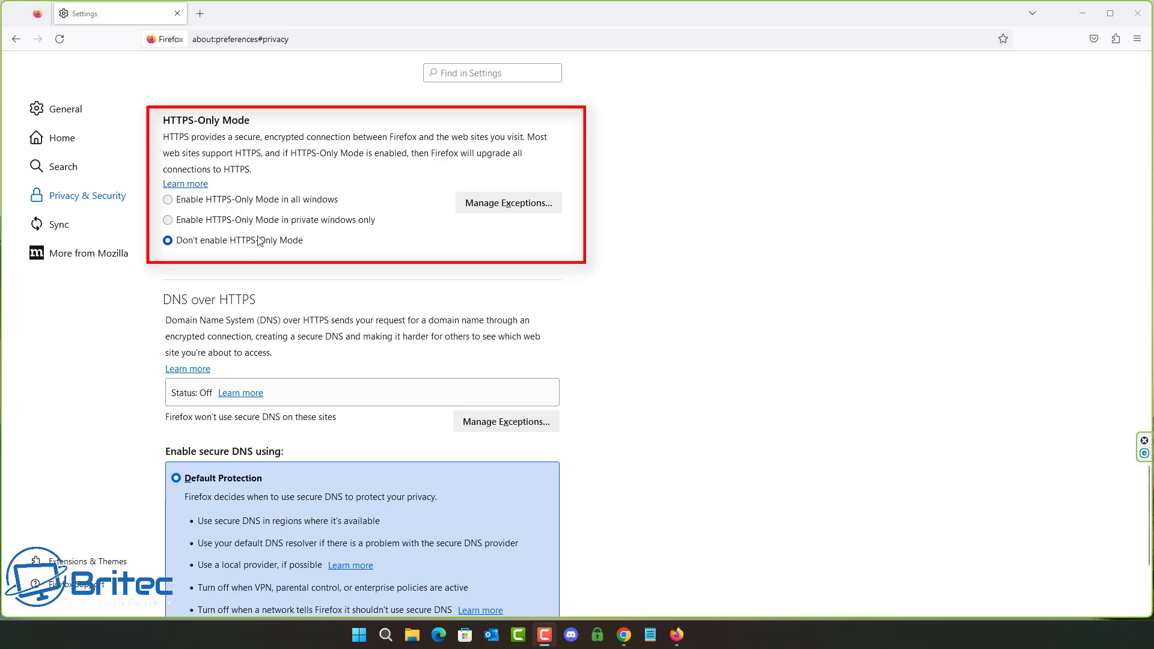
left_click(167, 200)
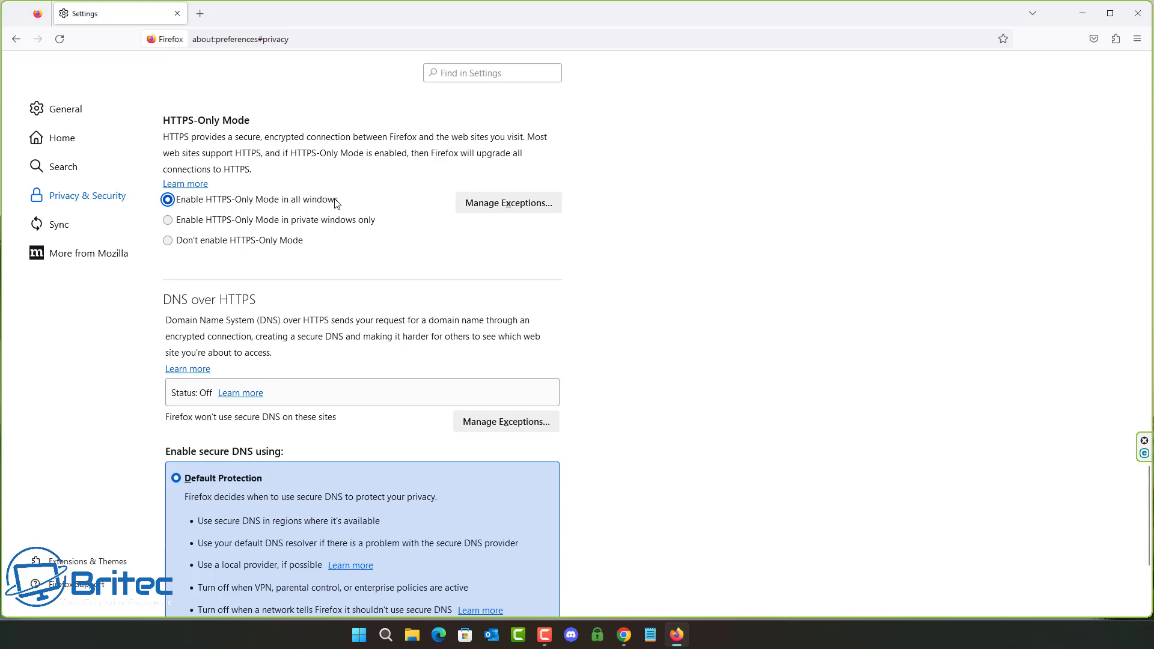
left_click(185, 227)
left_click(175, 246)
left_click(168, 200)
Set DNS over HTTPS to Max Protection, keeping Cloudflare (Default) as the provider after checking the alternatives.
scroll(388, 460, "down", 4)
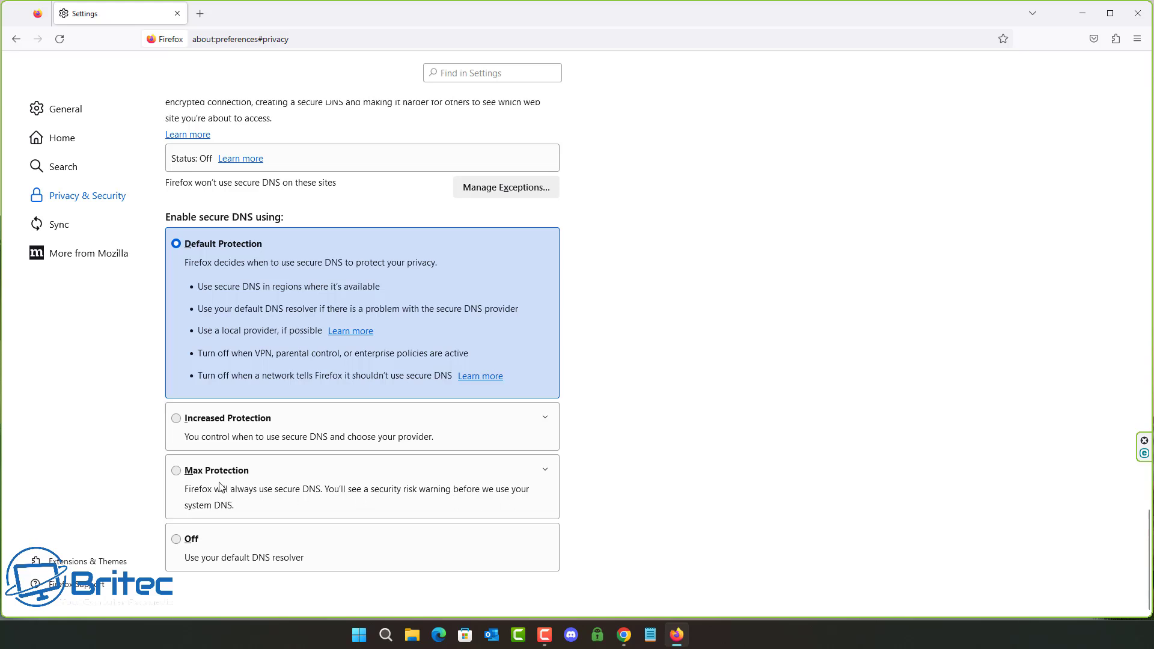
left_click(178, 471)
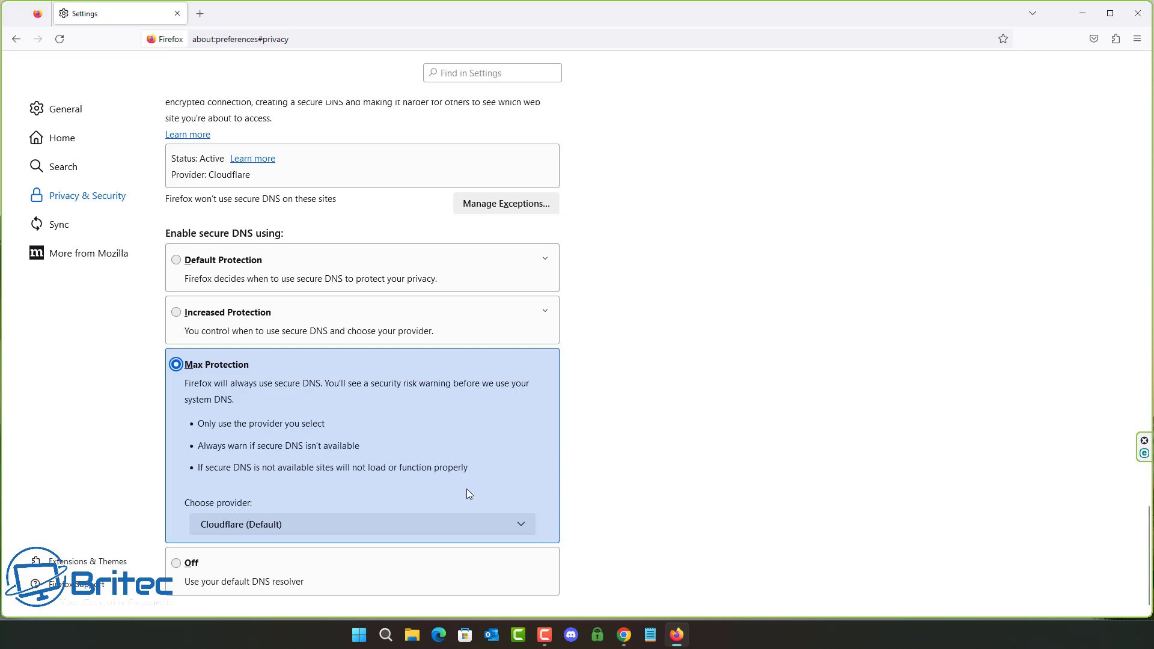
scroll(614, 480, "down", 1)
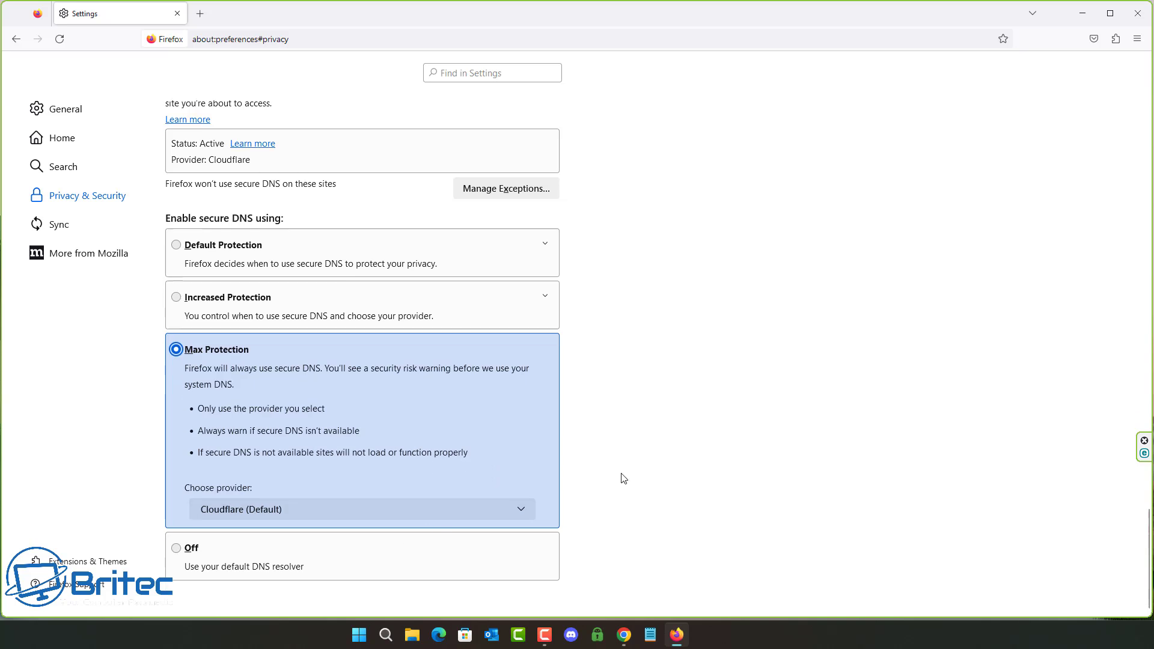
left_click(520, 500)
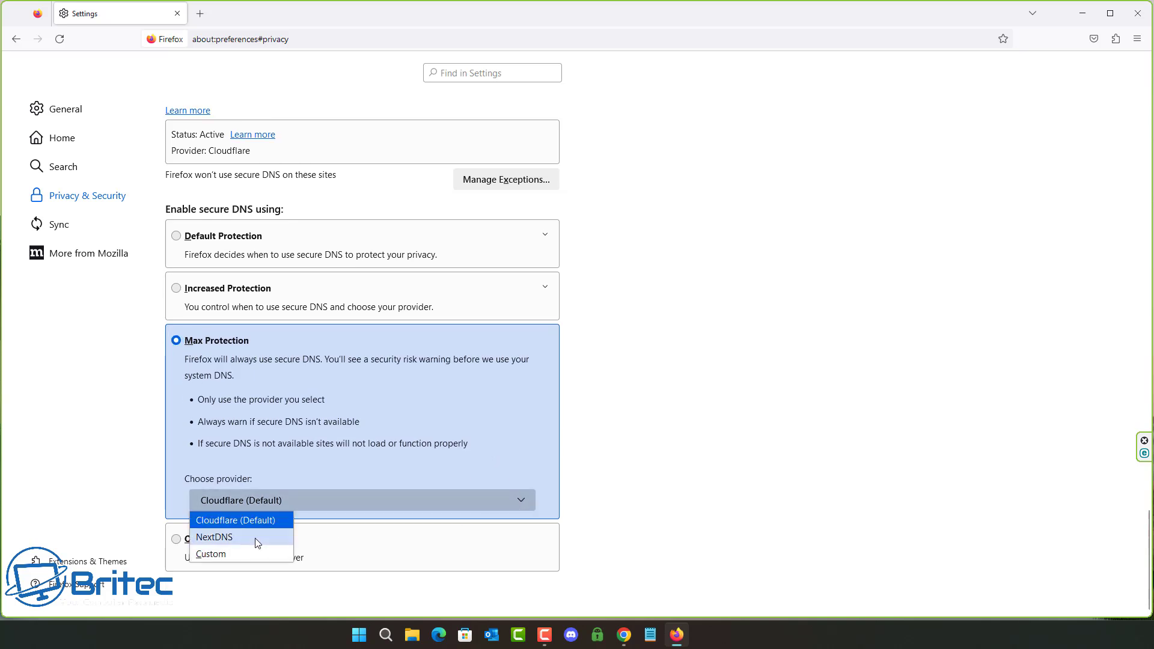
left_click(324, 503)
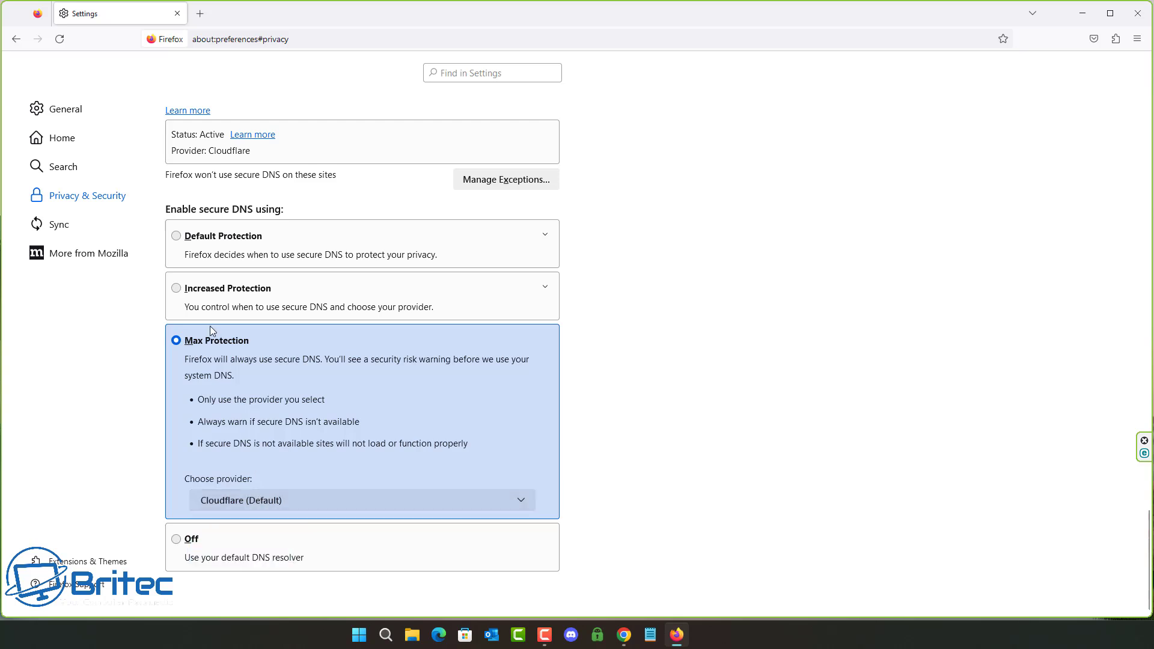
Try Increased Protection for secure DNS, check its provider choice, and return to Max Protection.
left_click(176, 288)
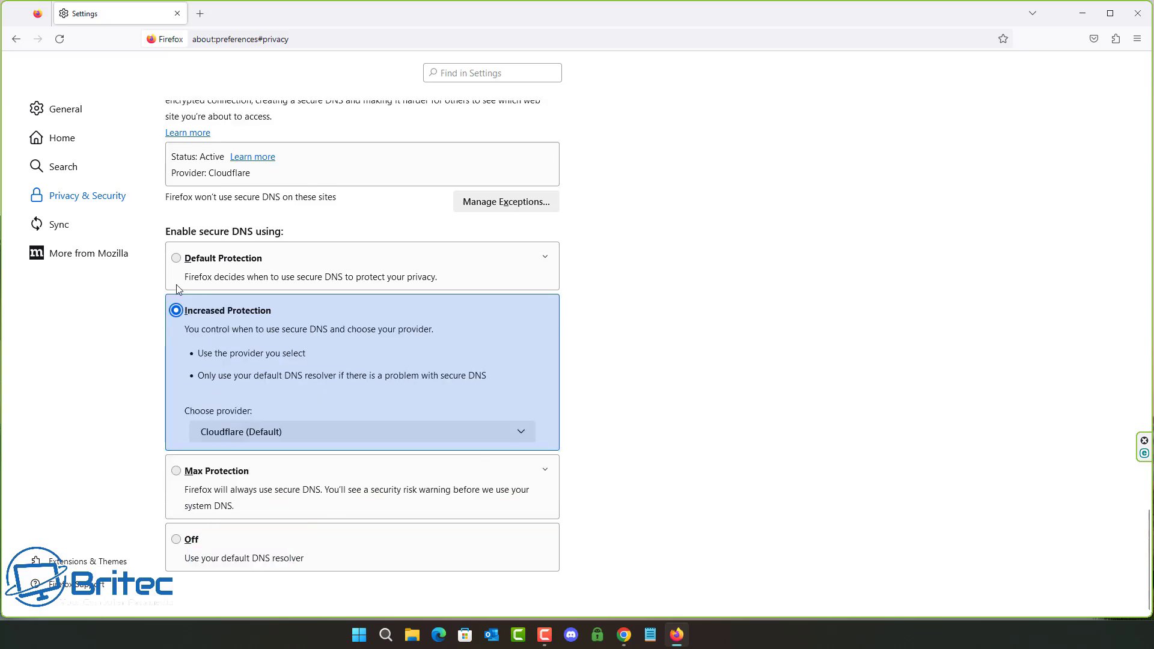
left_click(466, 431)
left_click(441, 488)
left_click(197, 473)
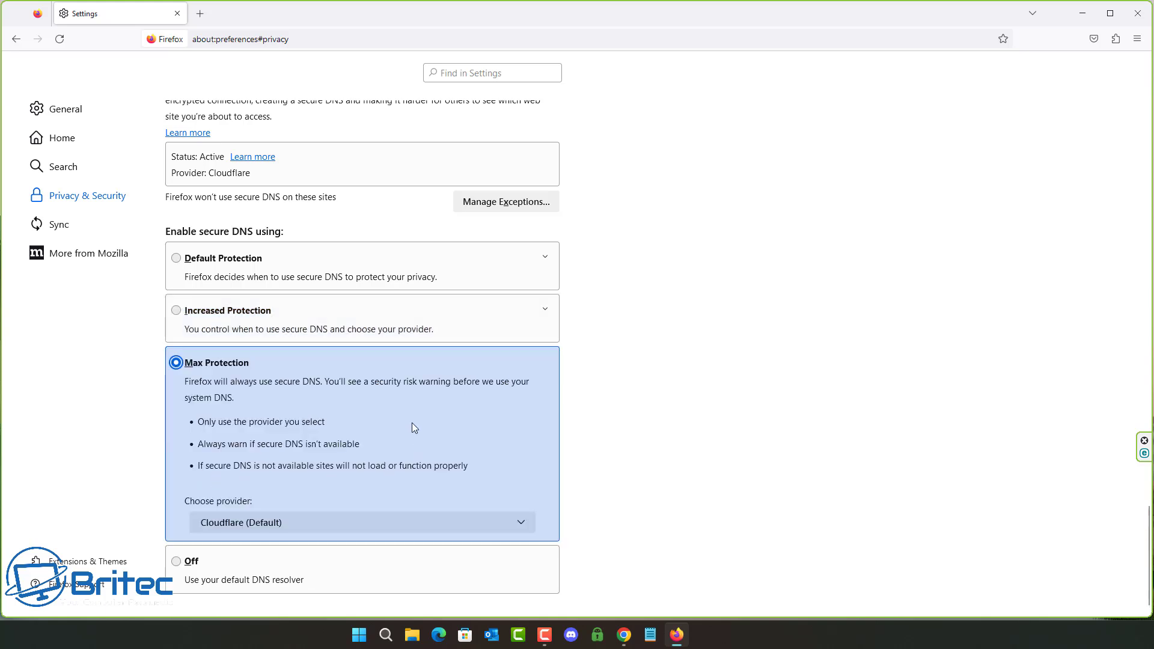
scroll(329, 413, "down", 1)
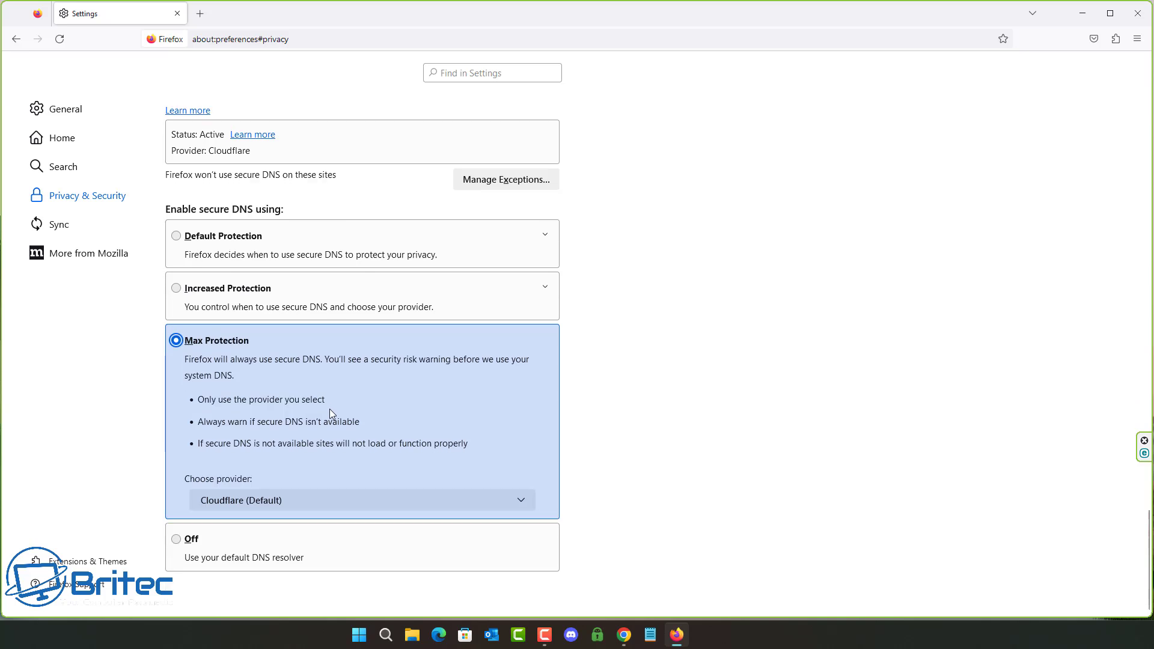
Go to about:config, accept the risk warning and show all advanced preferences.
scroll(330, 408, "up", 4)
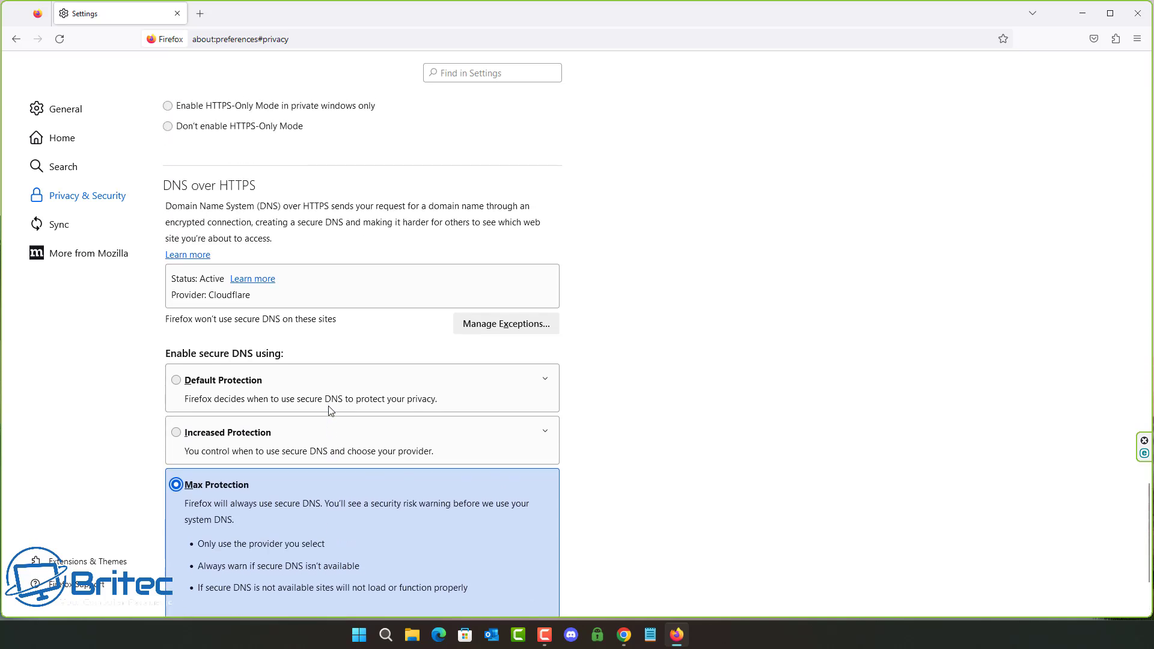
scroll(329, 410, "up", 5)
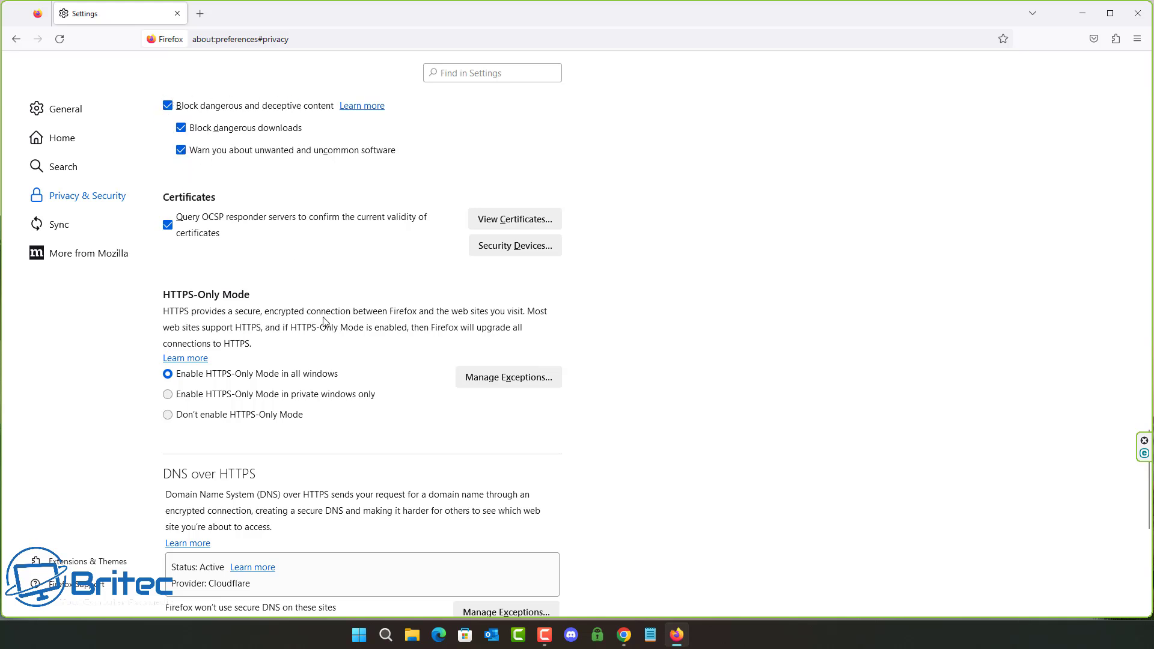
scroll(322, 323, "up", 3)
scroll(322, 322, "up", 3)
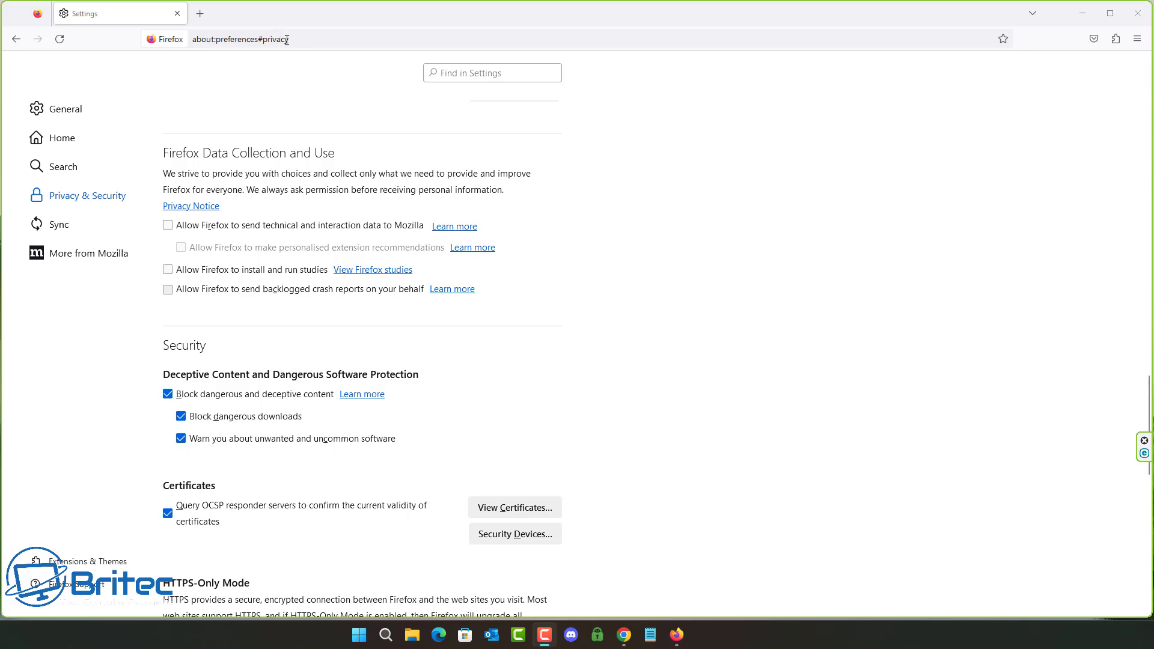
left_click_drag(288, 40, 219, 48)
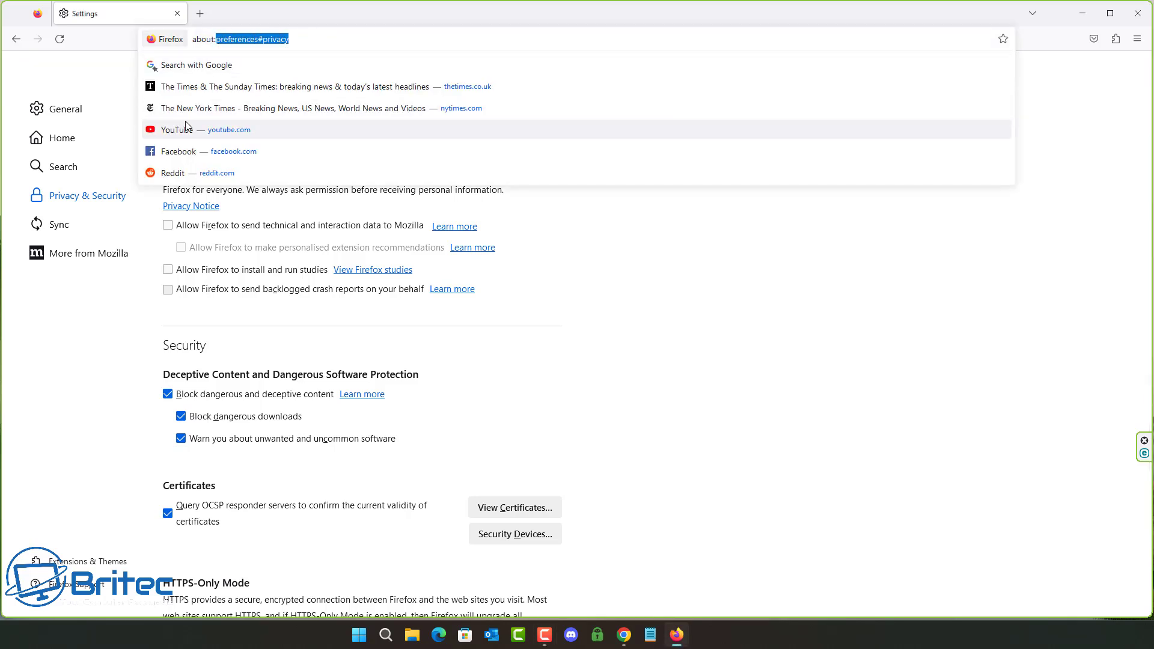
type("config")
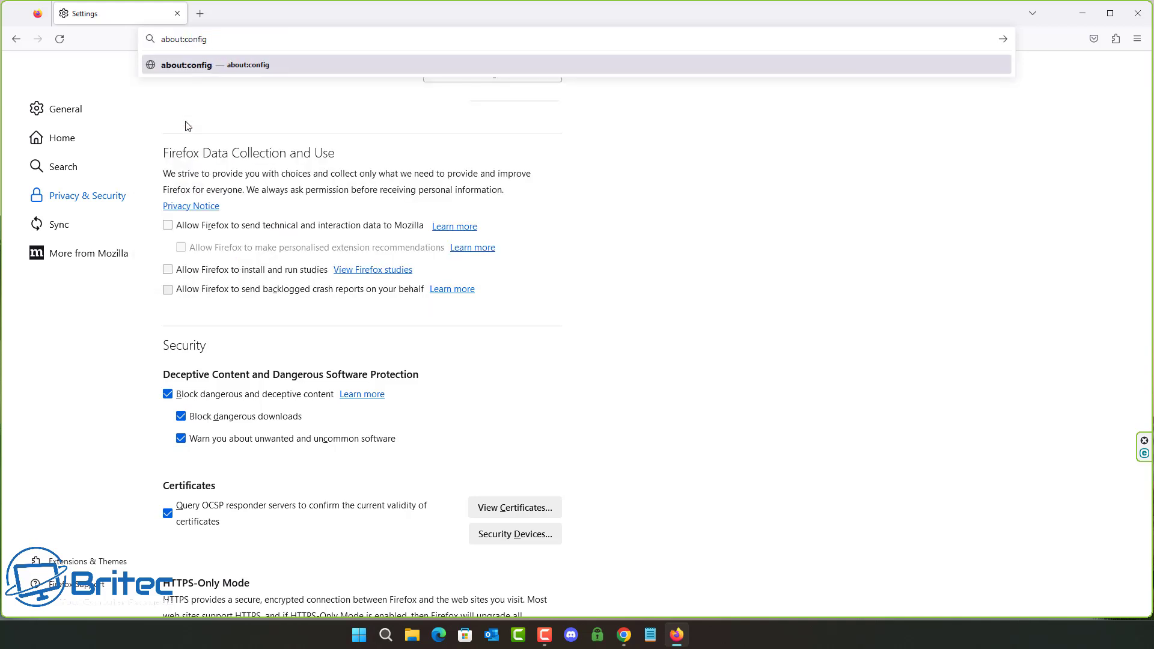
key("Return")
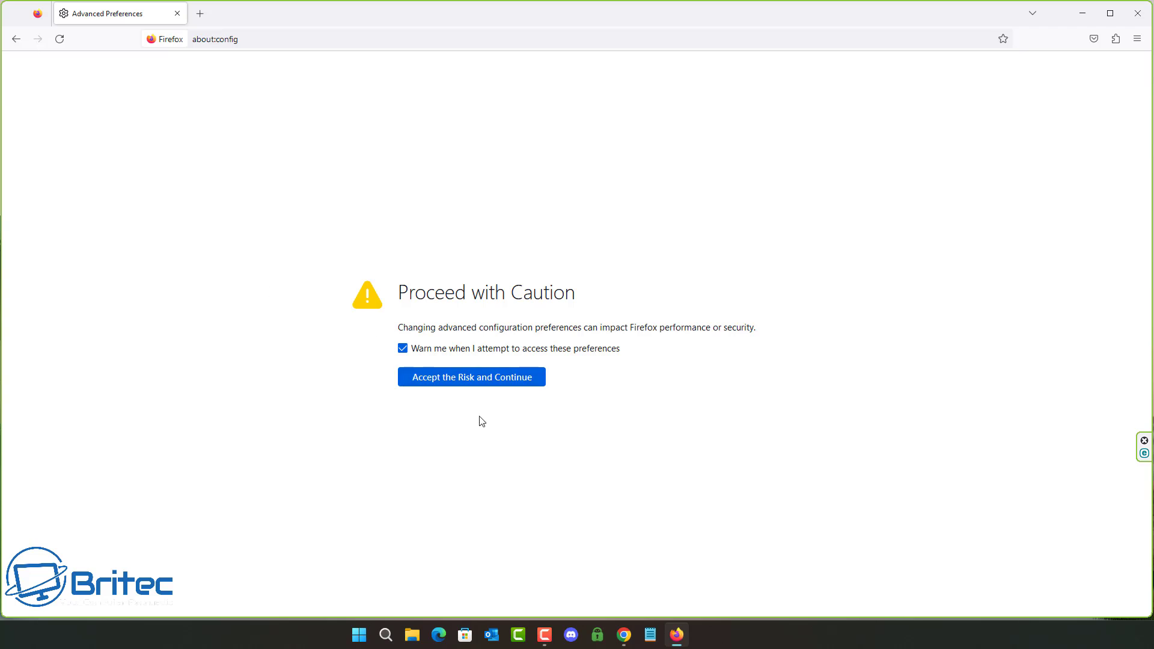
left_click(472, 378)
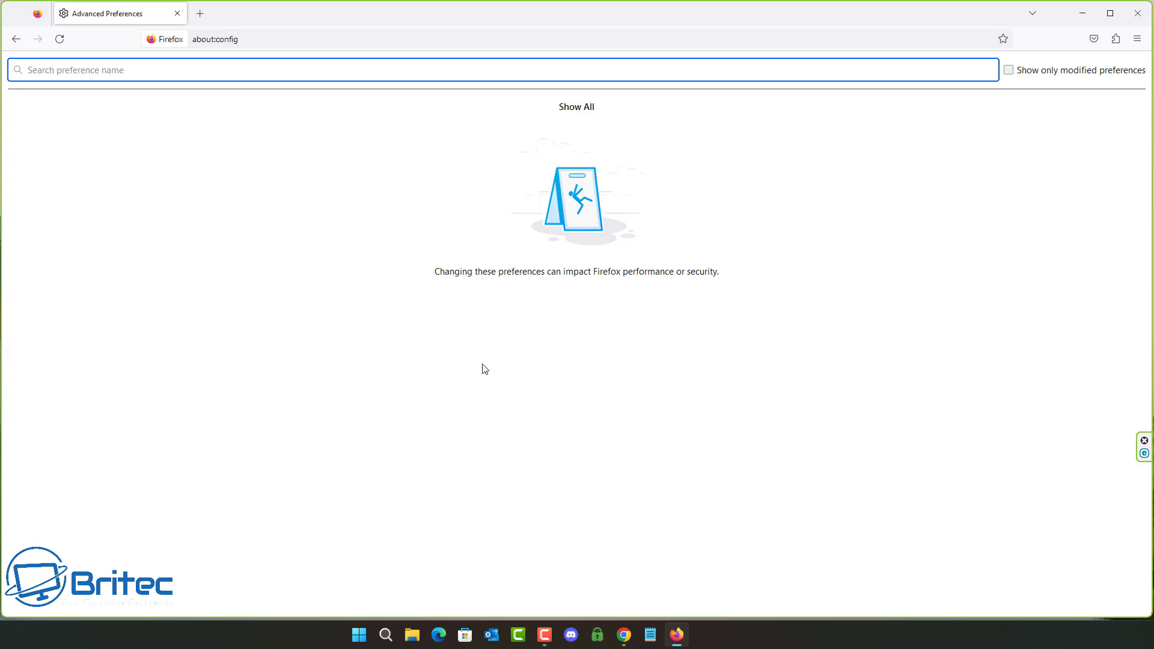
left_click(577, 107)
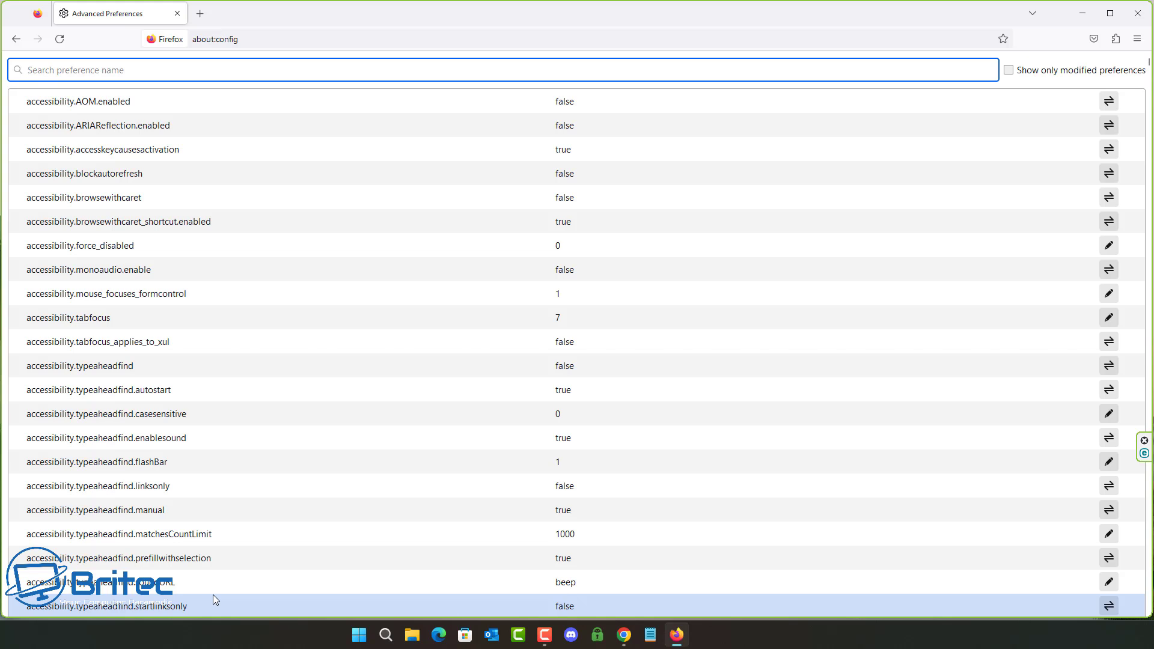
Find the media.peerconnection.enabled preference and set it to false.
type("media.peerconnection.enabled")
left_click(1108, 101)
left_click(1108, 101)
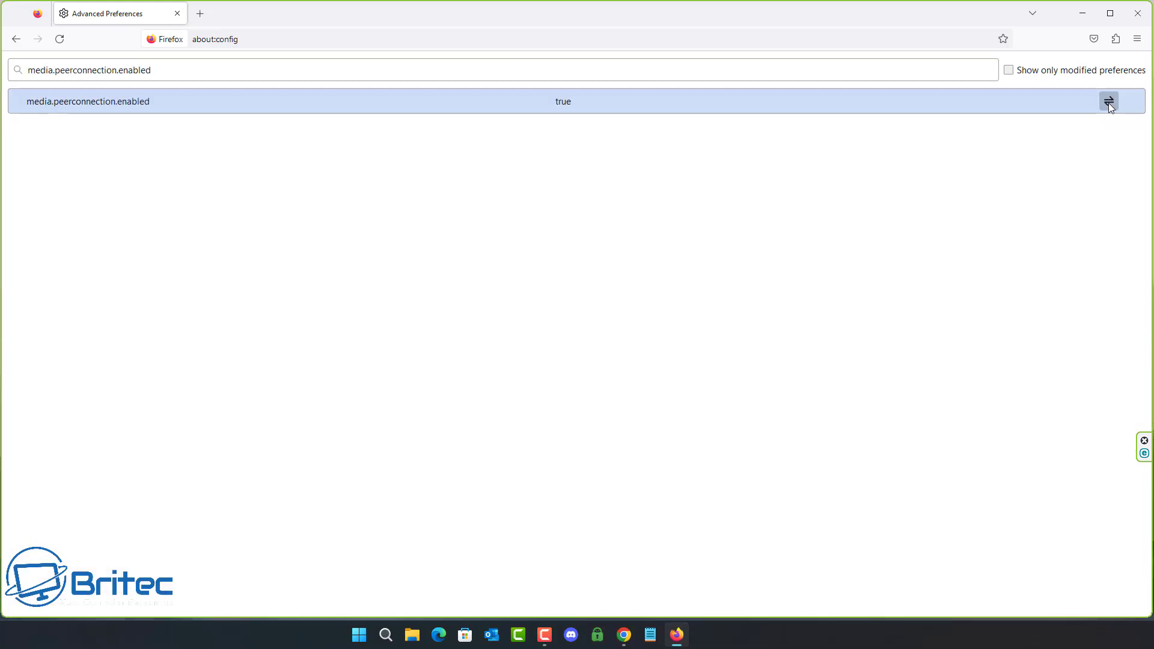
left_click(1108, 101)
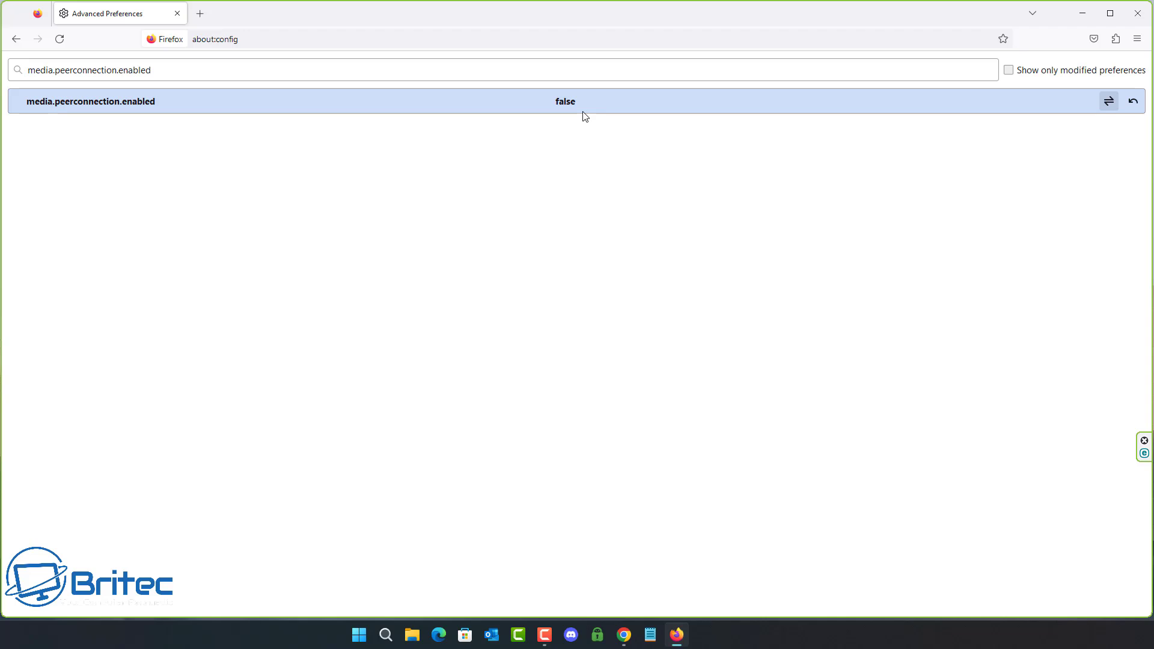
Search for privacy.resistFingerprinting and set the preference with exactly that name to true.
left_click(544, 634)
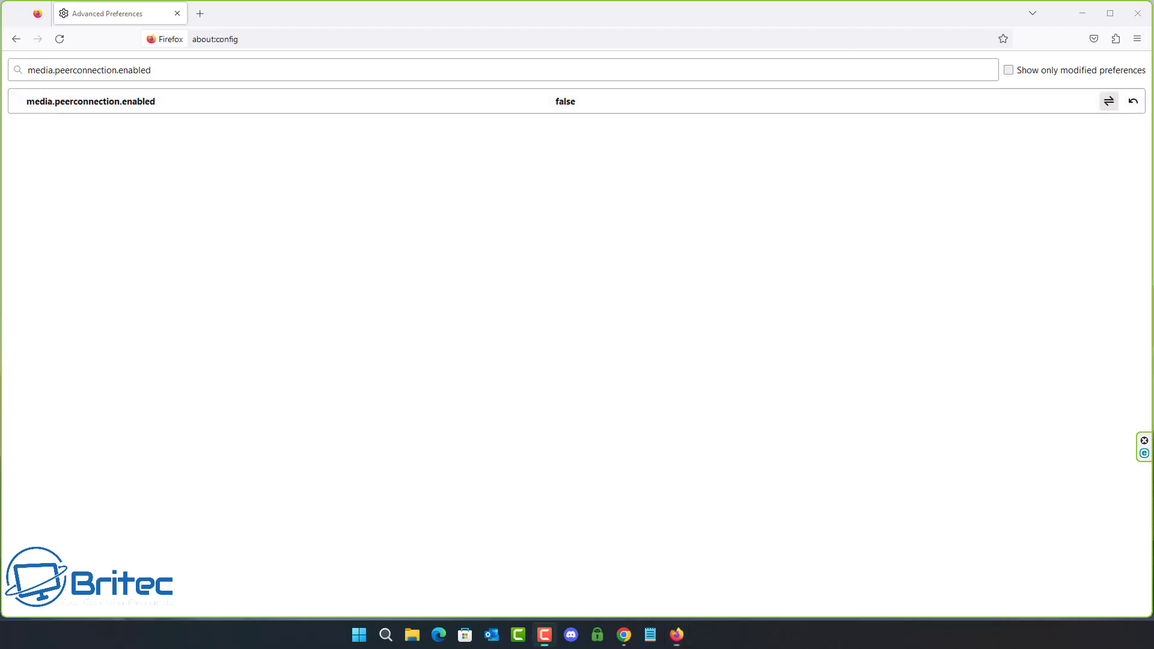
triple_click(290, 79)
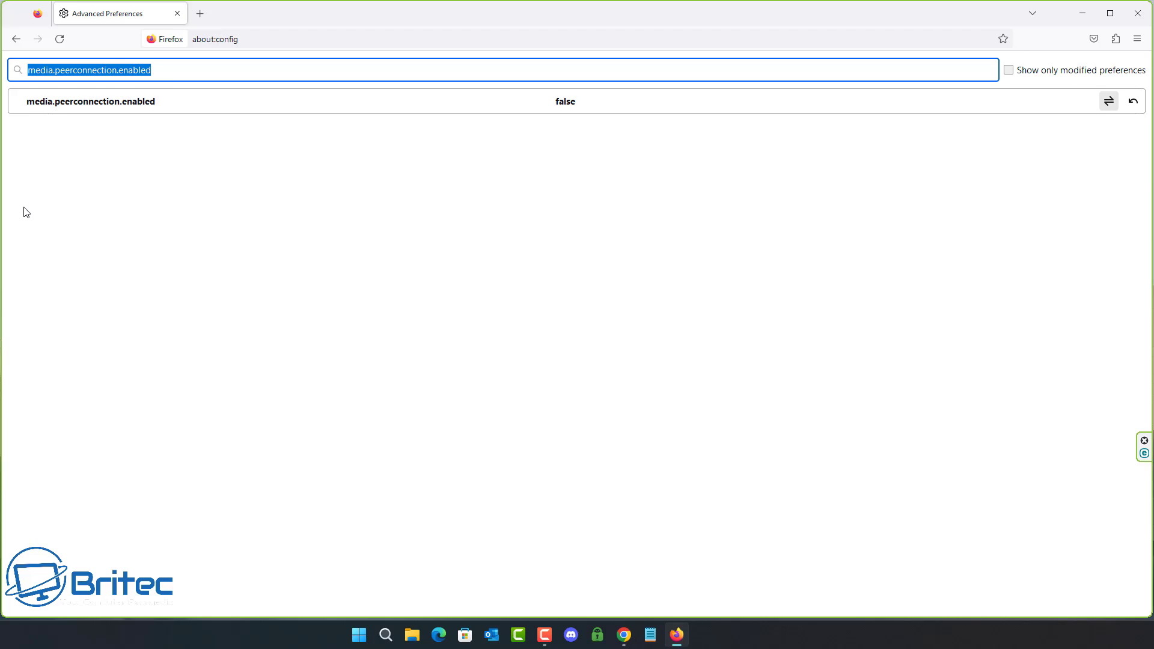
type("privacy.resistFingerprinting")
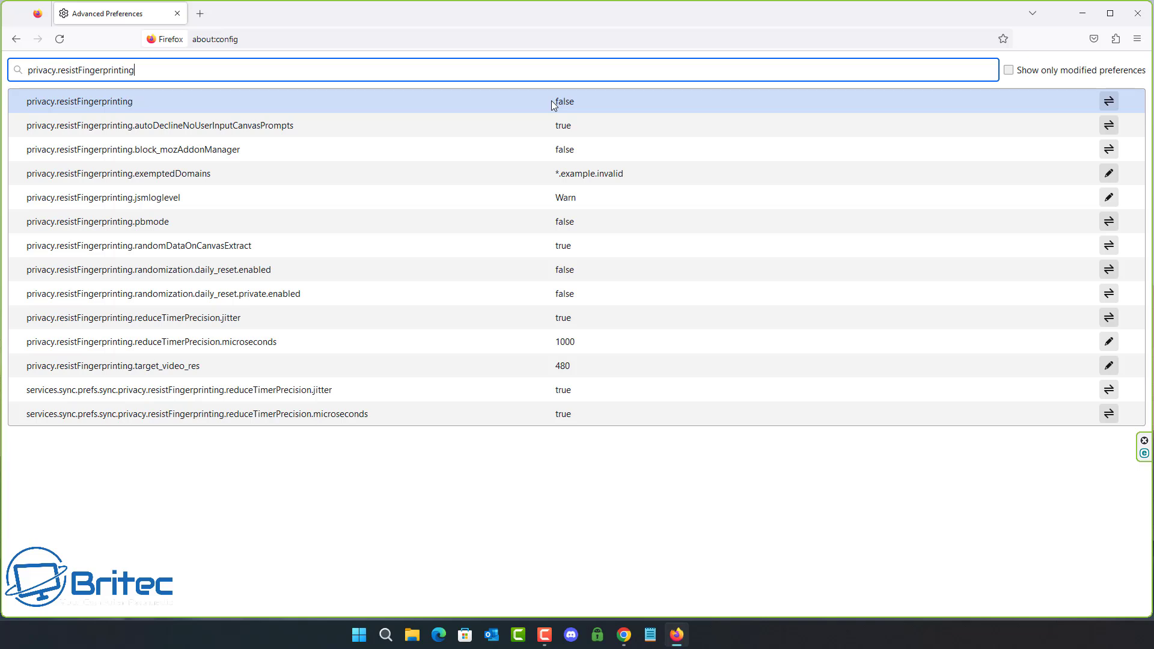
left_click(1110, 98)
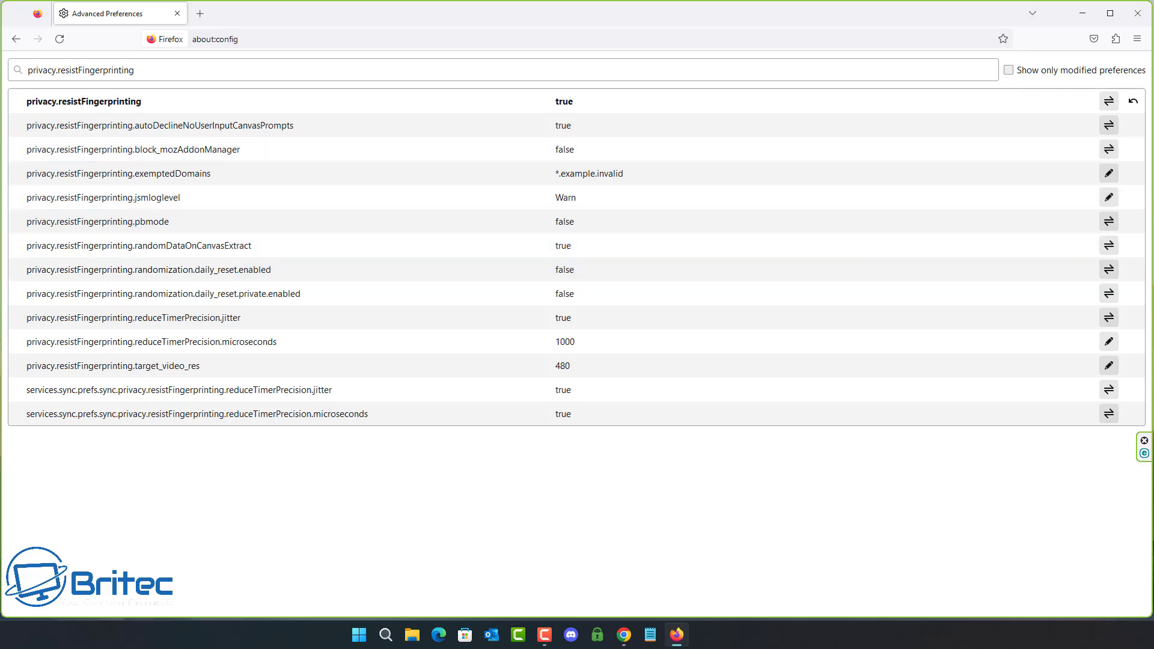
Look up privacy.trackingprotection.fingerprinting.enabled in the advanced preferences and check its value.
left_click_drag(137, 71, 17, 75)
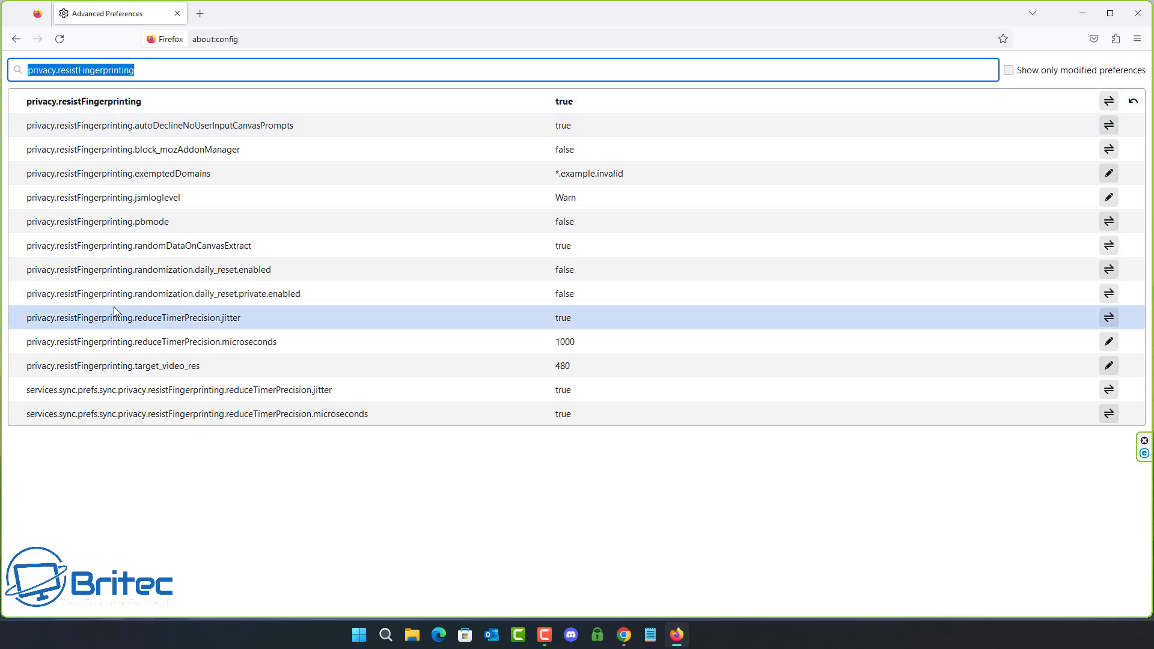
type("privacy.trackingprotection.fingerprinting.enabled")
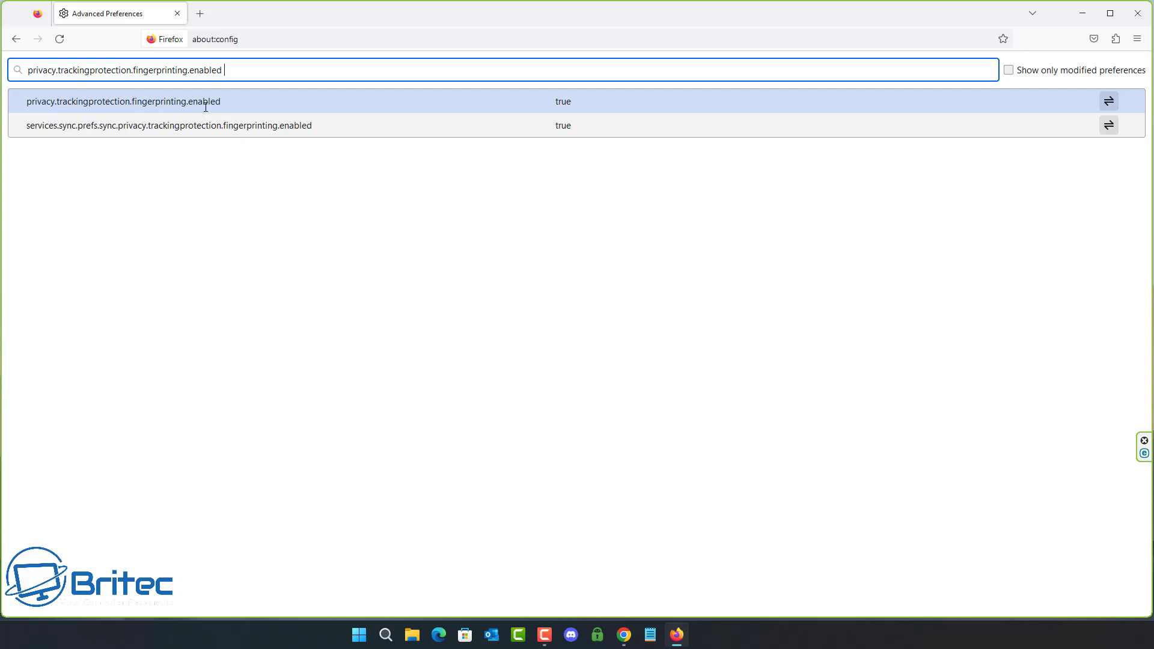
left_click(569, 106)
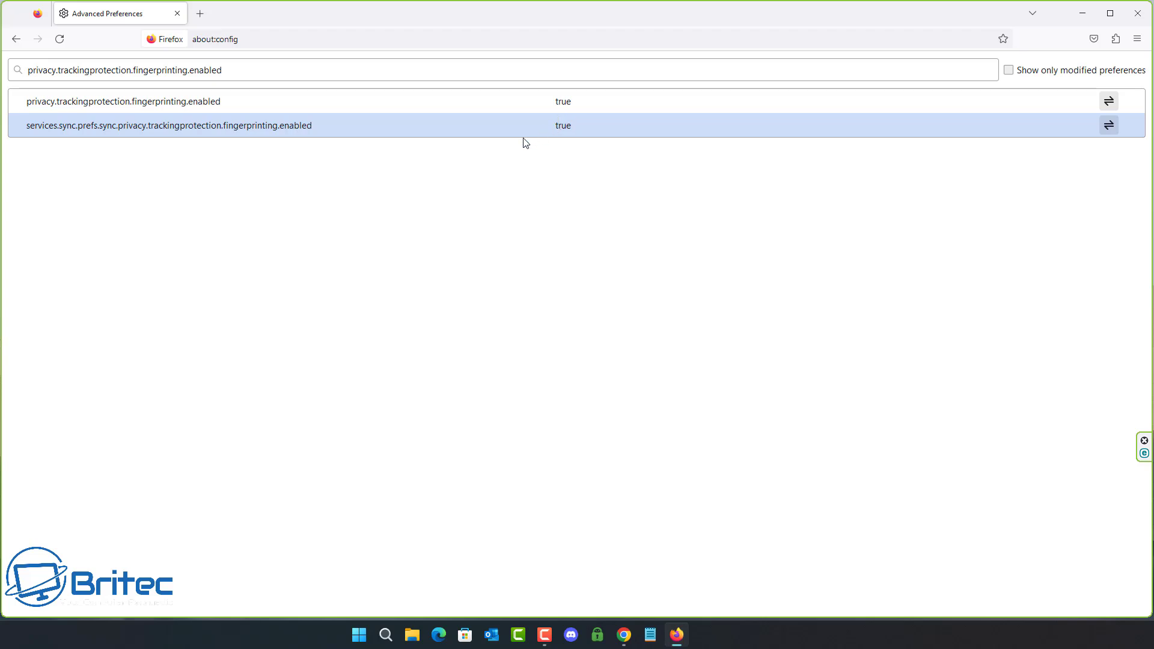
Search for privacy.firstparty.isolate and set the preference with exactly that name to true.
key("ctrl+f")
type("privacy.firstparty.isolate")
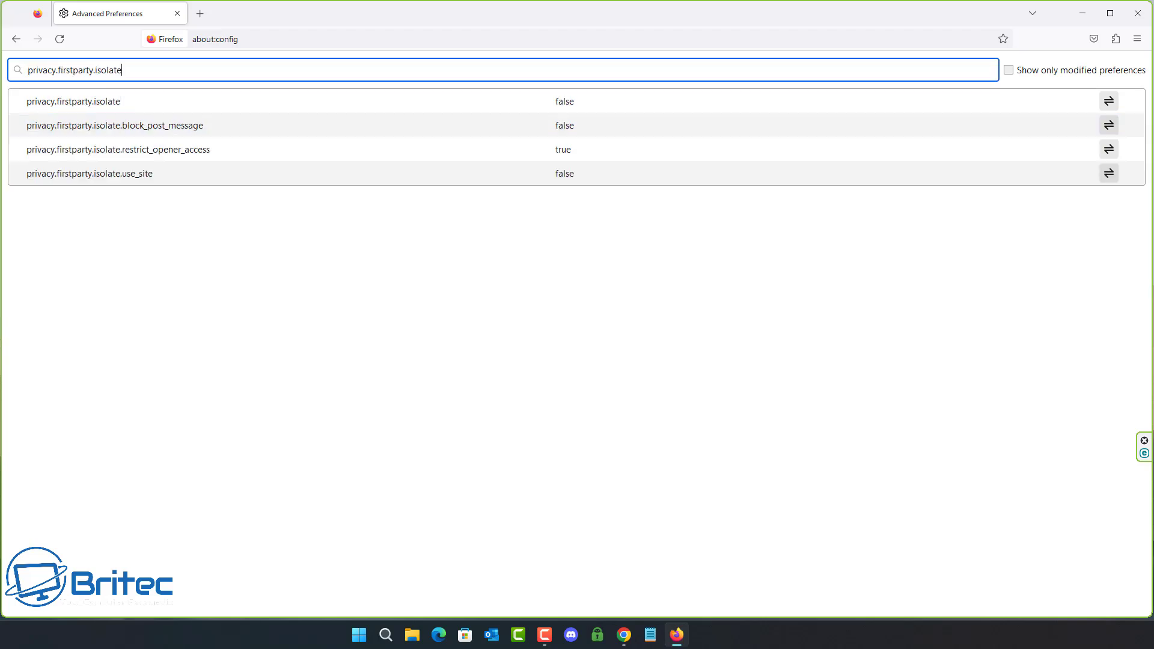
type("'")
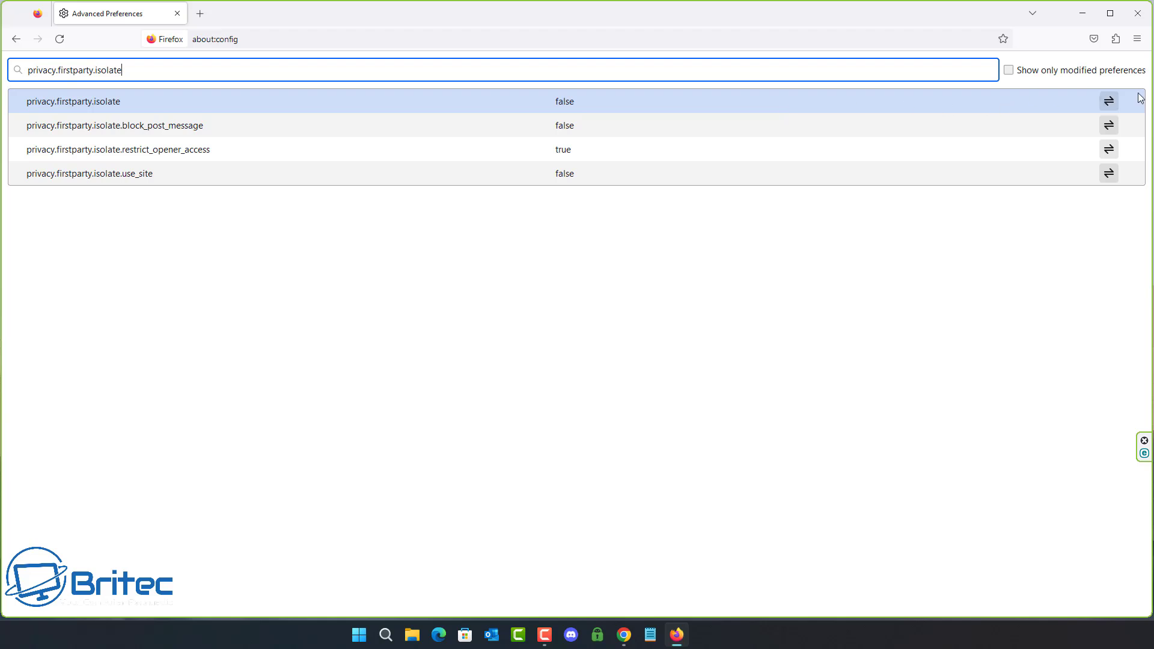
left_click(1109, 101)
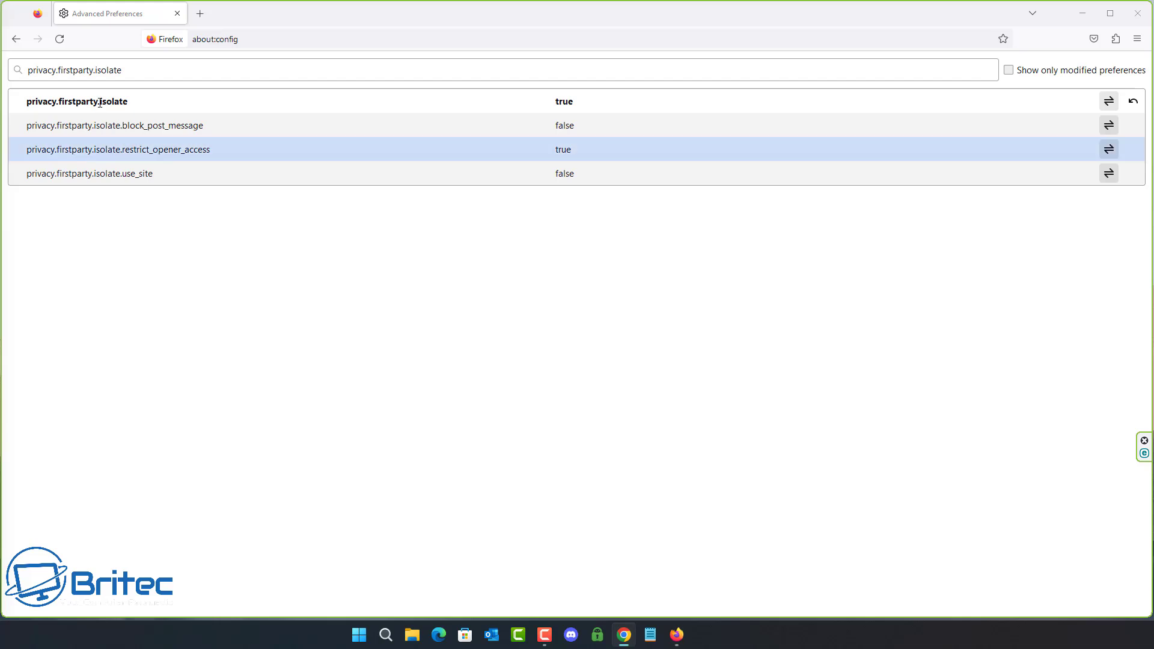
Look up privacy.trackingprotection.enabled in the advanced preferences and check its value.
left_click(146, 67)
key("ctrl+a")
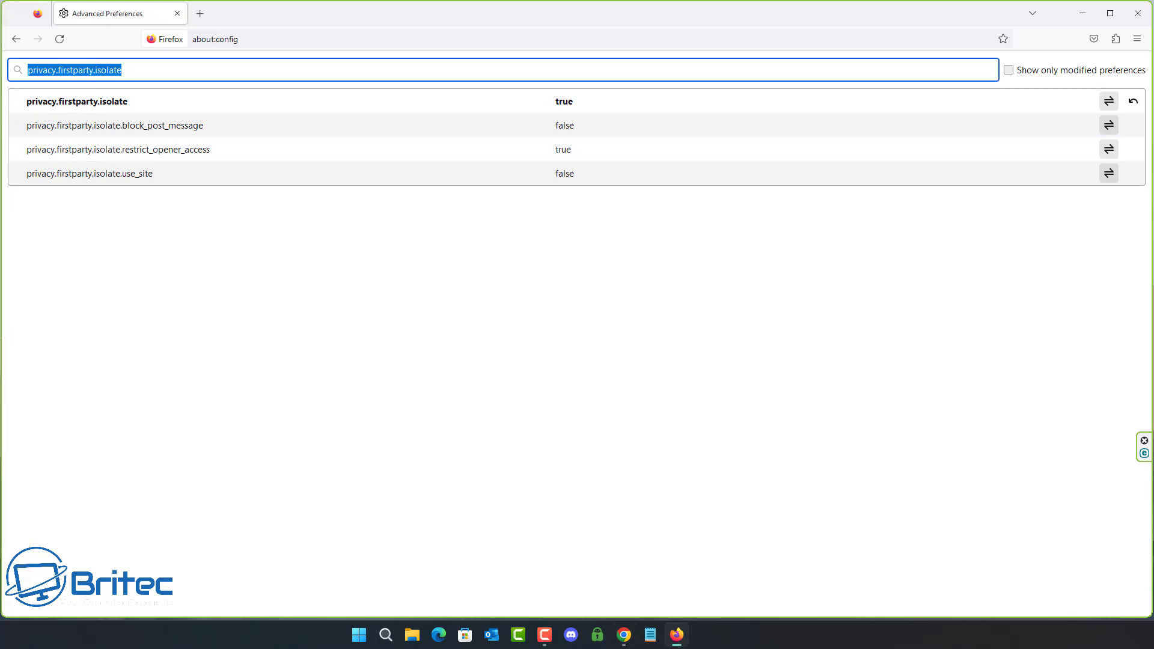
type("privacy.trackingprotection.enabled")
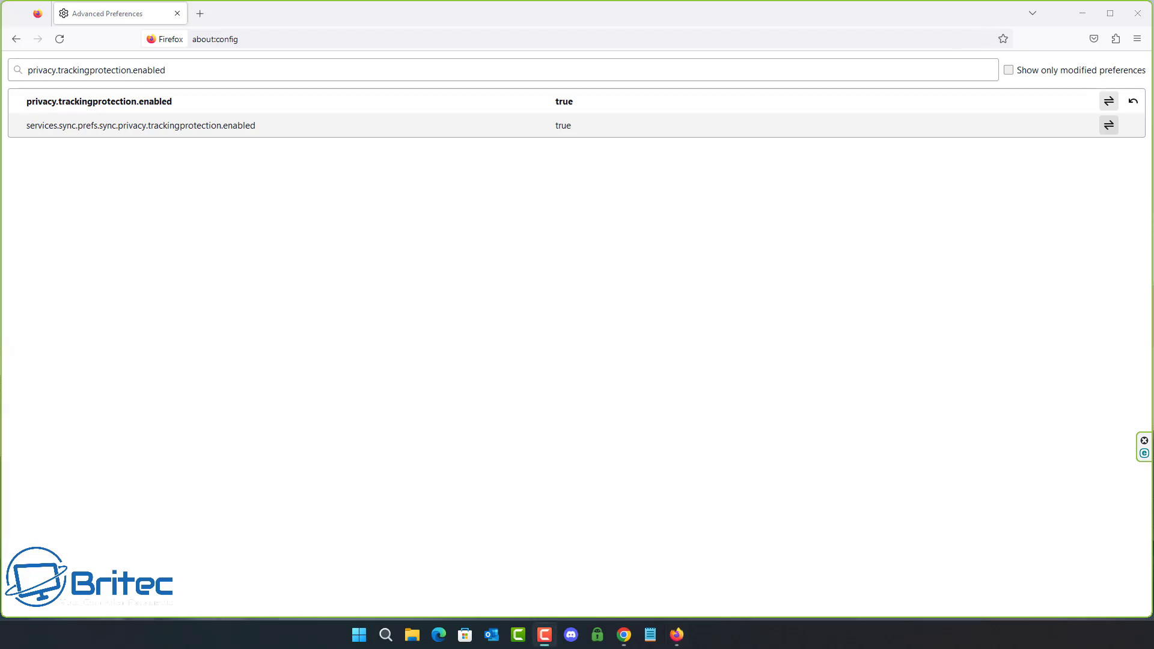
Find the geo.enabled preference and set it to false.
left_click_drag(174, 69, 28, 69)
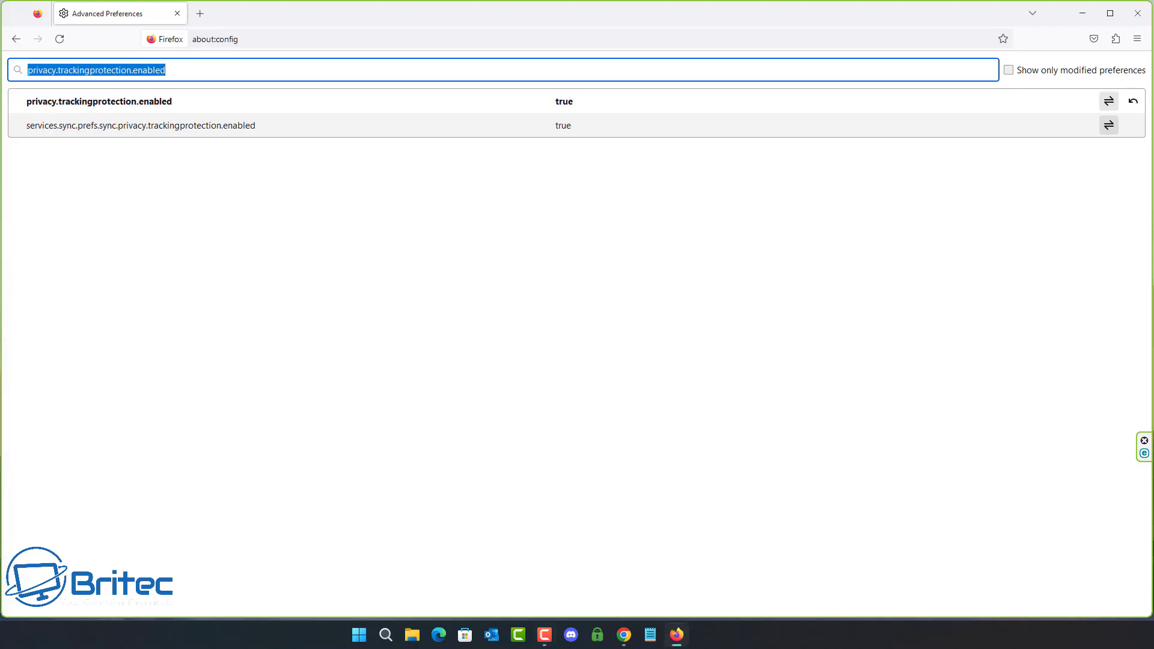
type("geo.enabled")
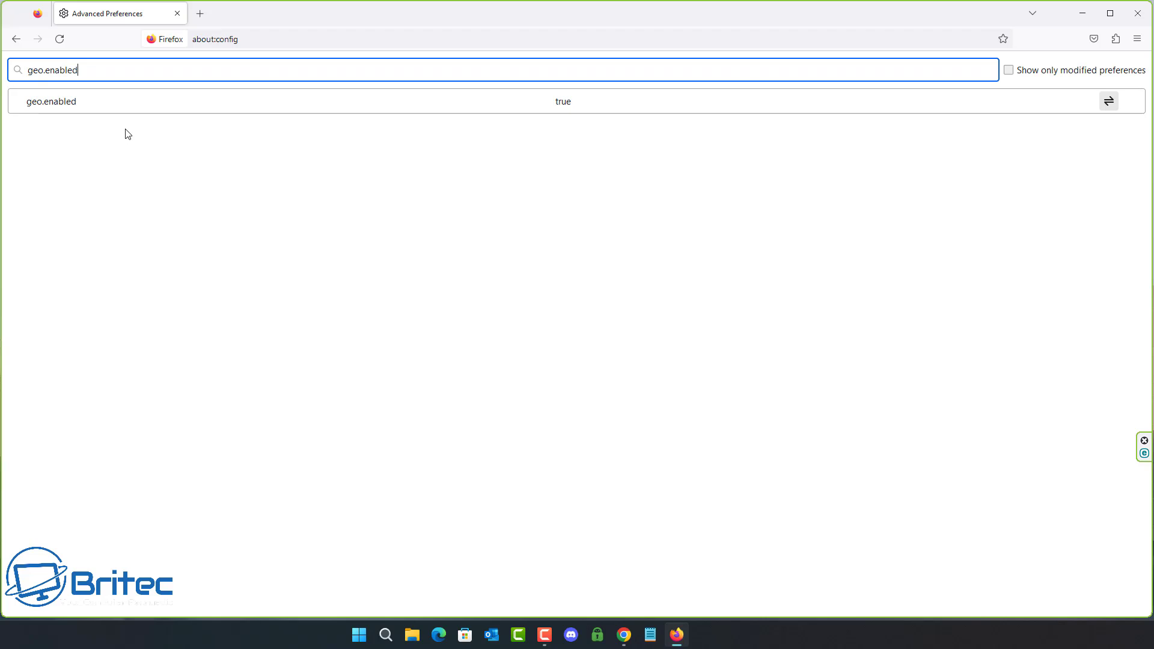
left_click(1108, 101)
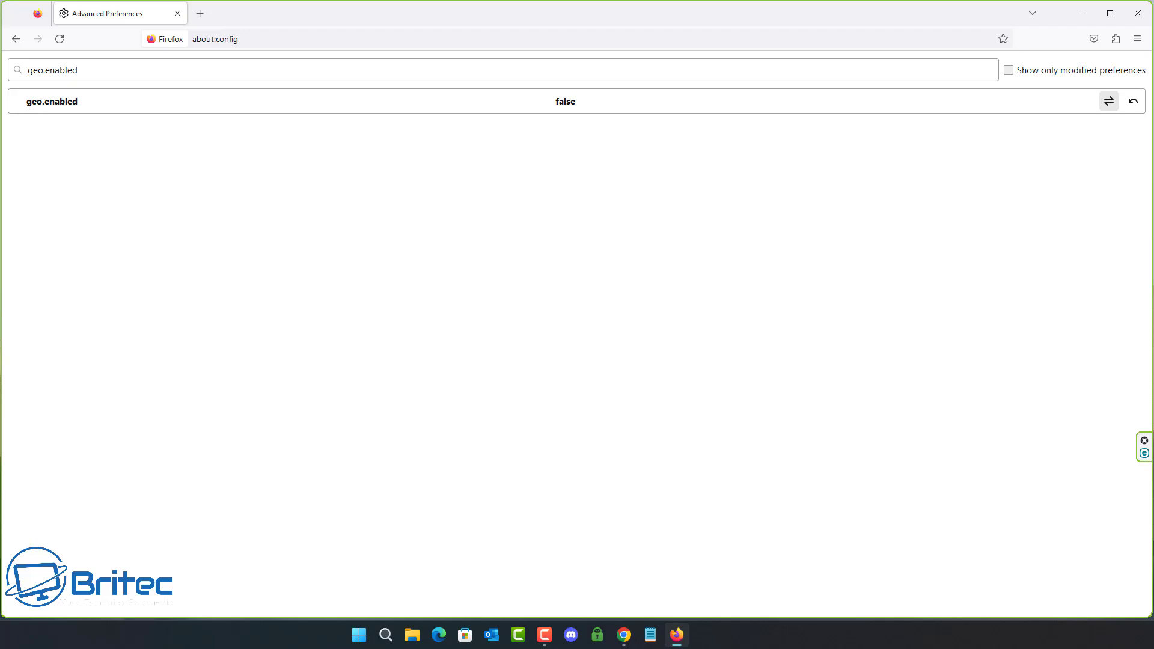
Find the media.navigator.enabled preference and set it to false.
left_click(624, 635)
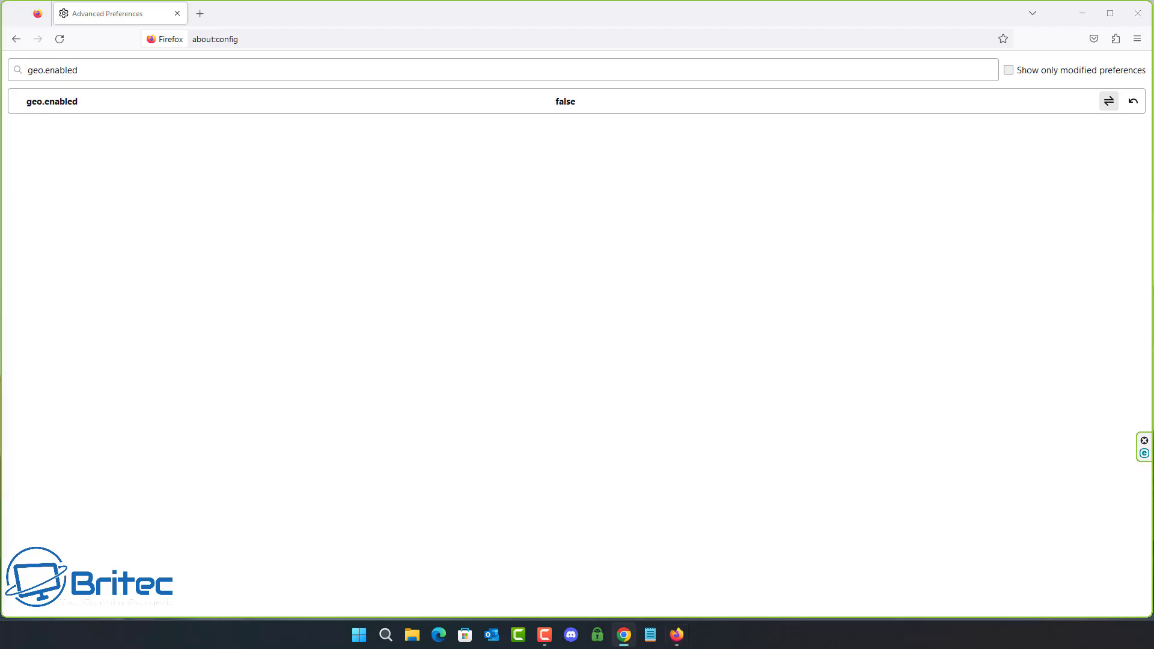
left_click(157, 69)
left_click_drag(157, 69, 27, 70)
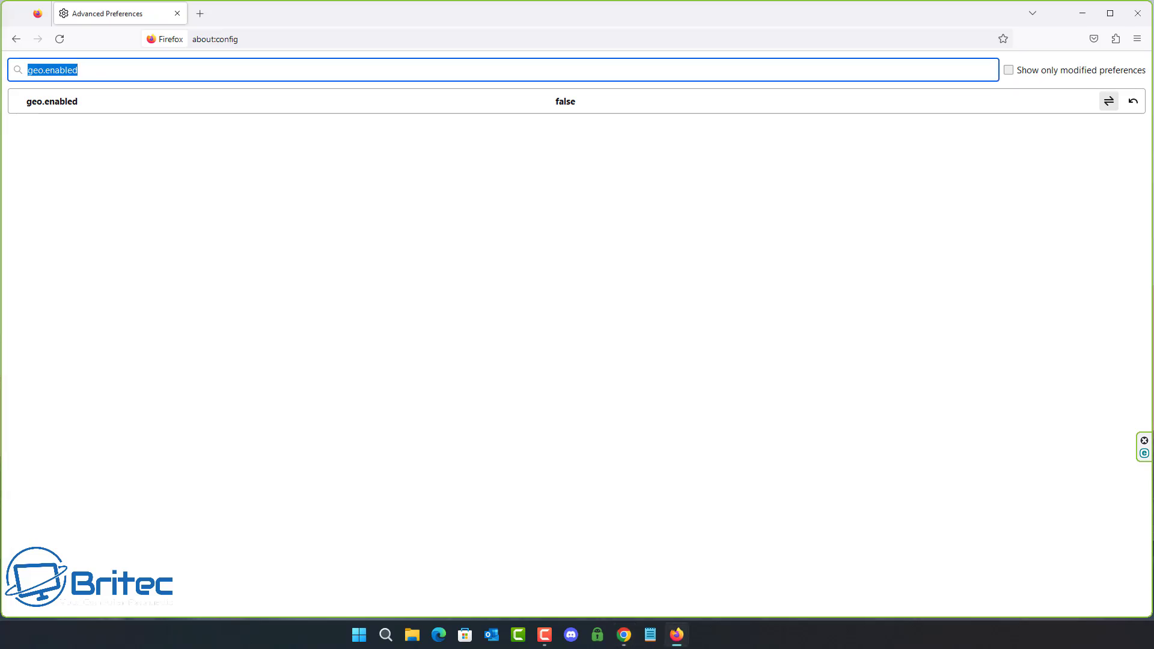
type("media.navigator.enabled")
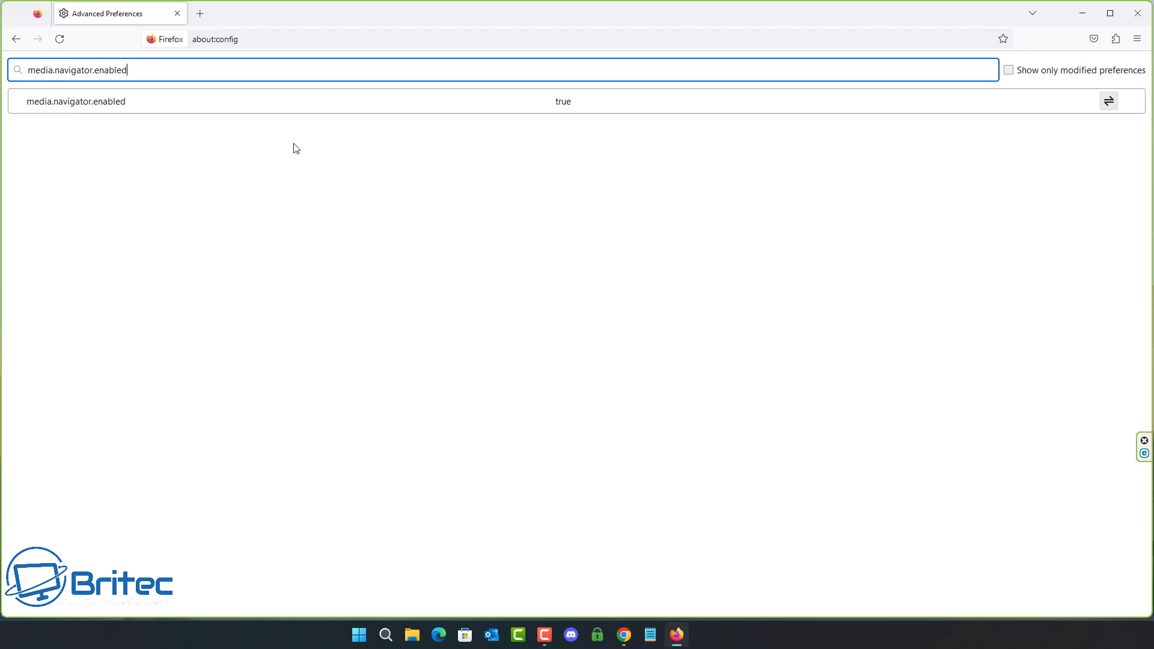
left_click(1108, 102)
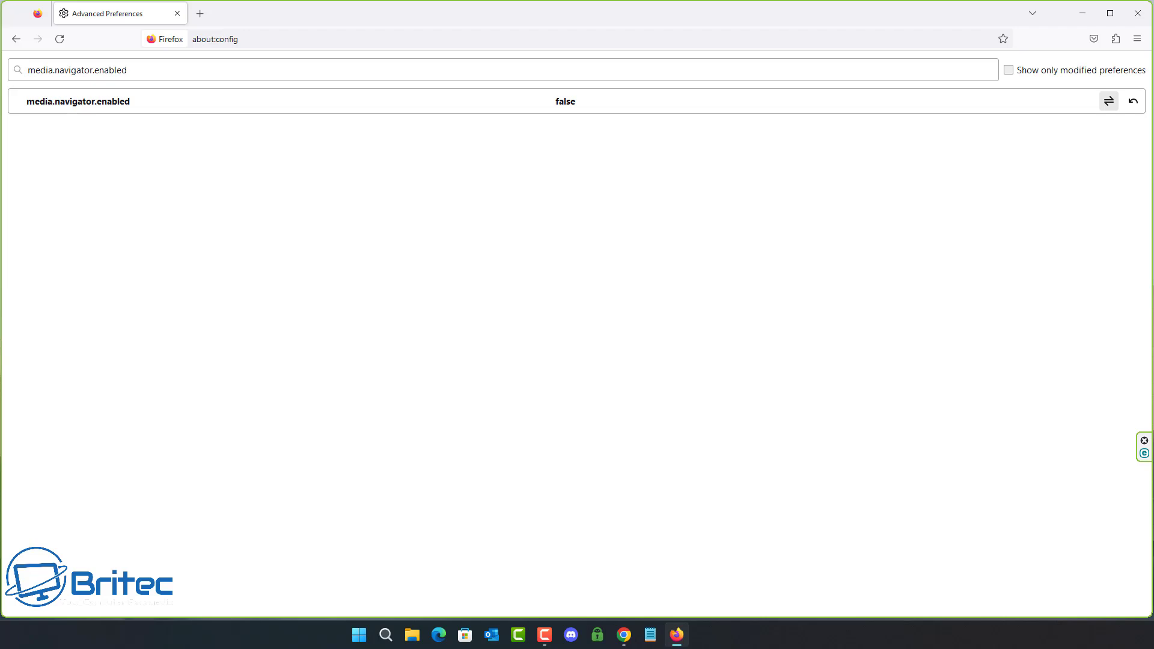
Search for network.cookie.cookieBehavior, set that preference to 4 and save the value.
left_click(623, 635)
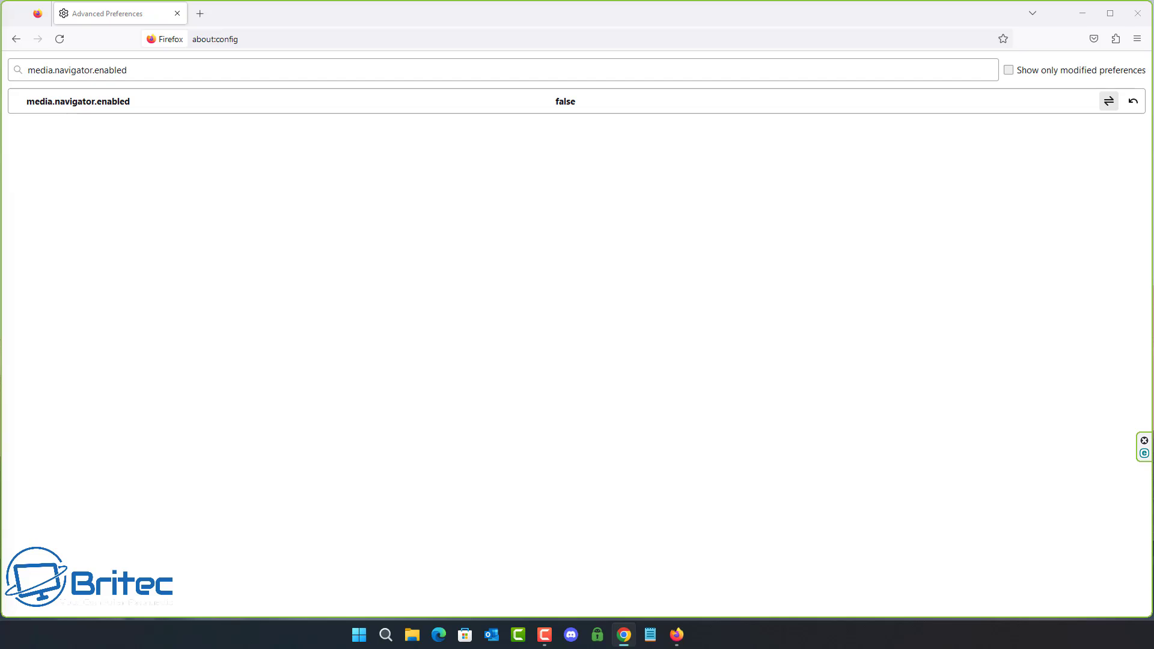
triple_click(96, 70)
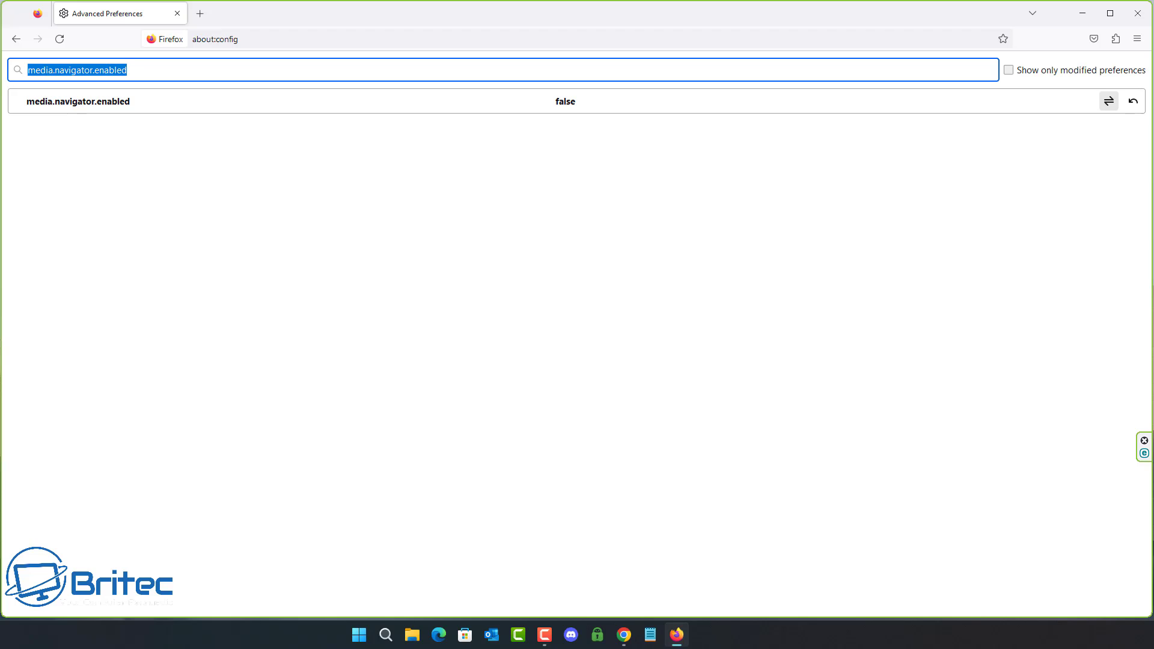
type("network.cookie.cookieBehavior")
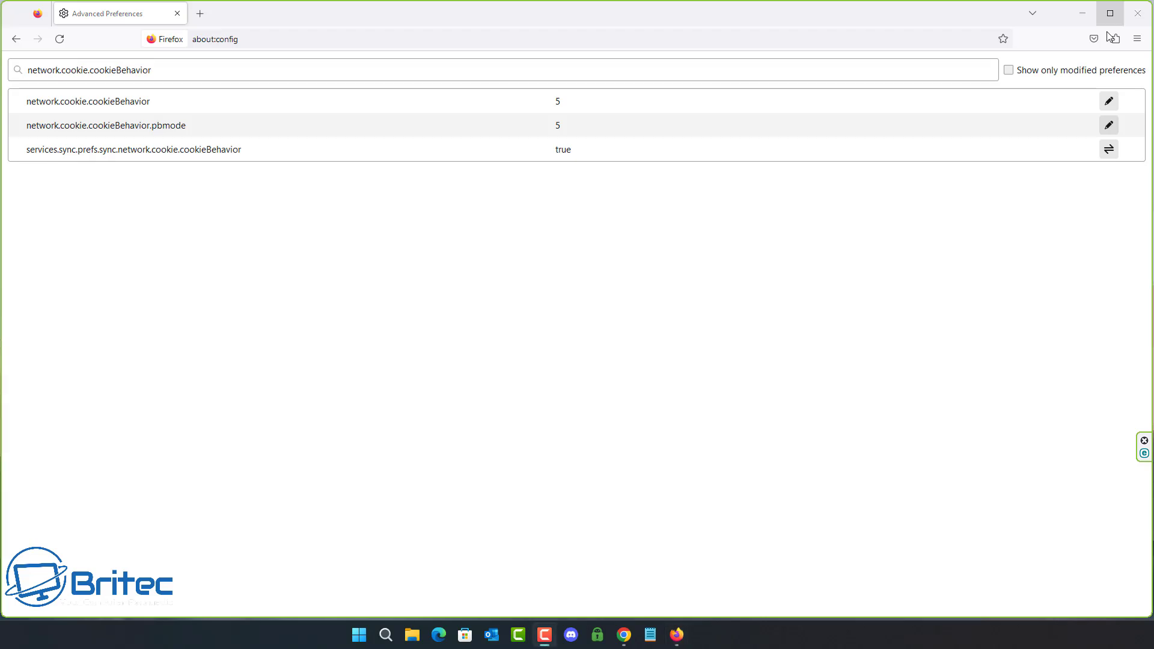
left_click(1109, 100)
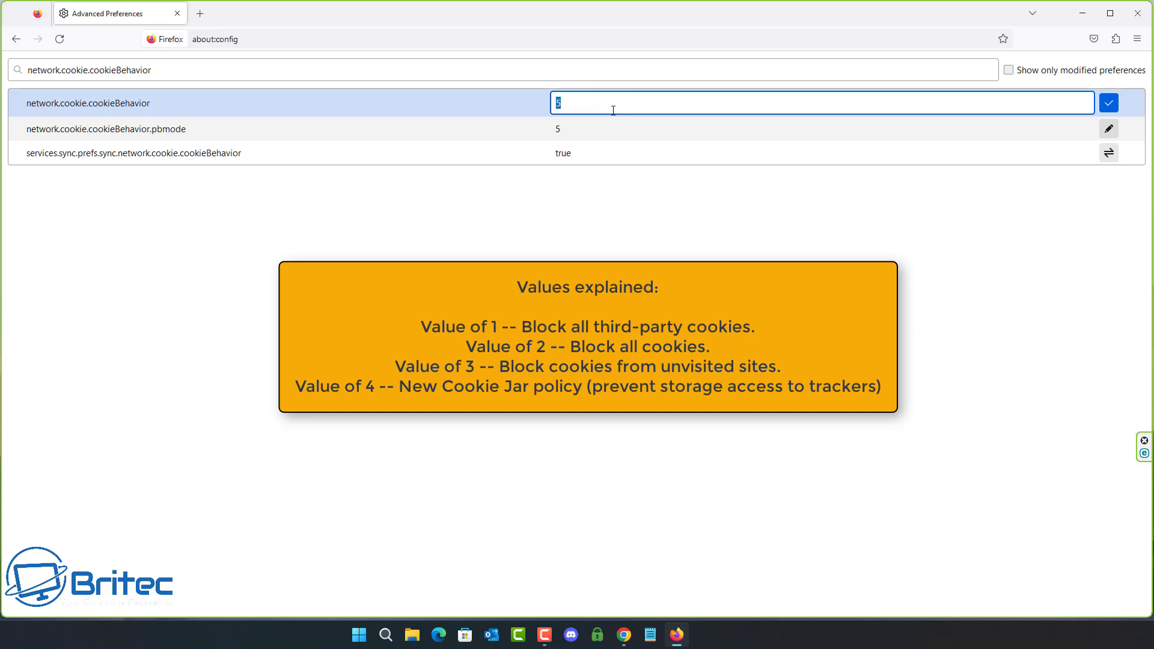
type("4")
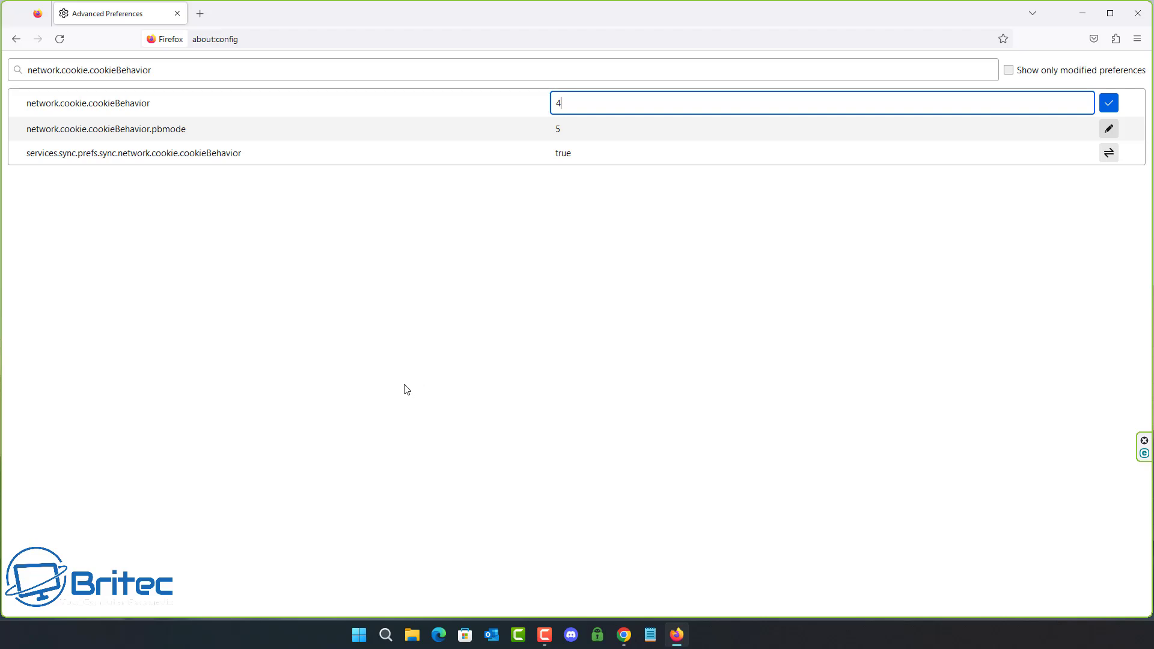
key("Return")
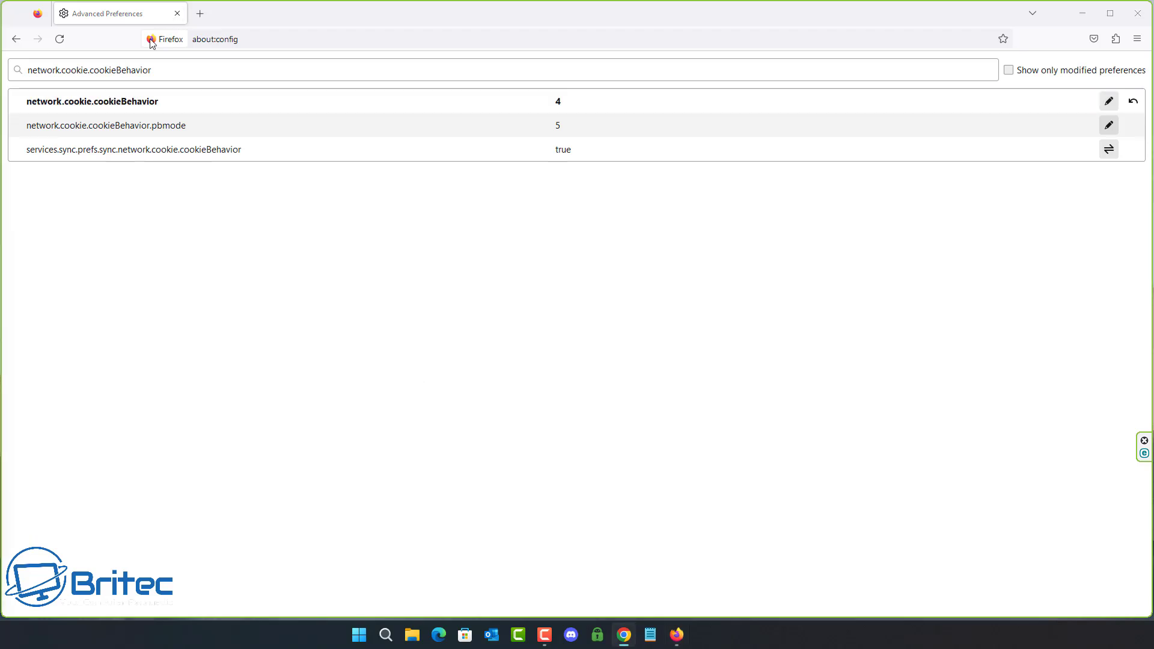
Search for network.cookie.lifetimePolicy, add it as a Number preference and save it with the value 2.
left_click(114, 71)
key("ctrl+a")
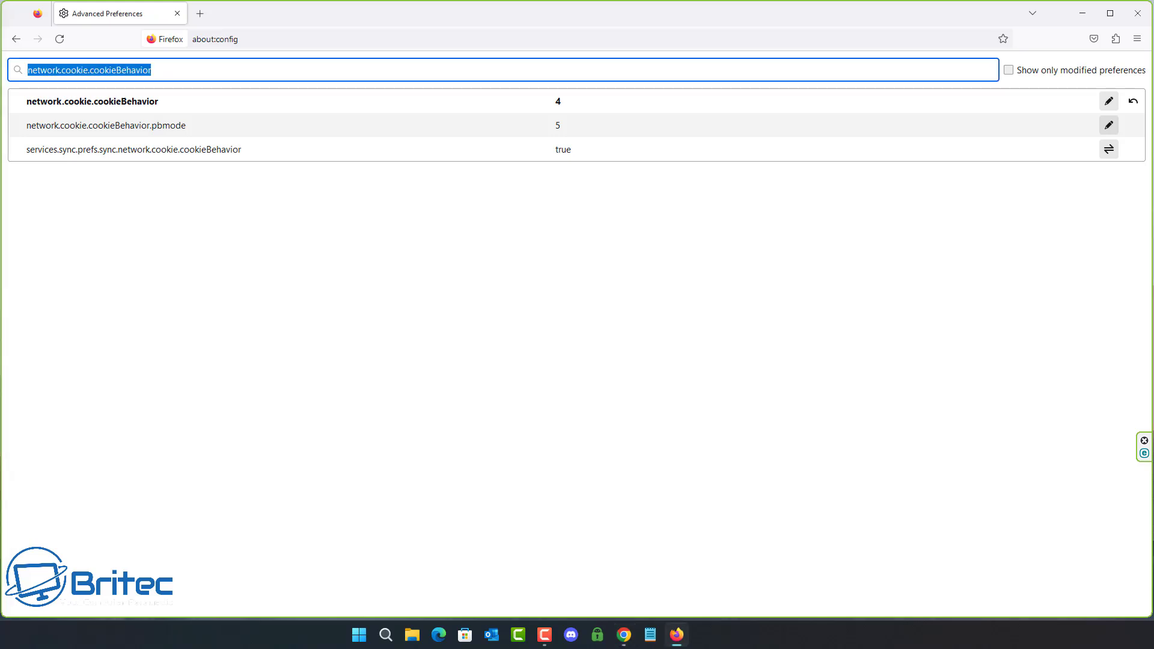
type("network.cookie.lifetimePolicy")
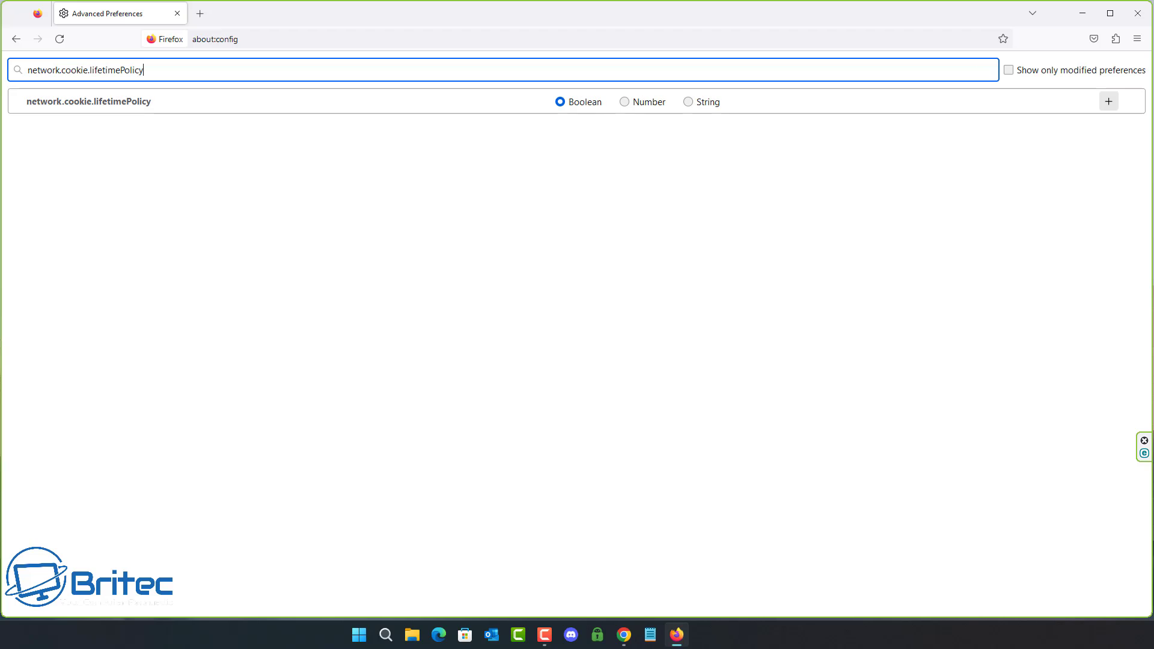
left_click(623, 102)
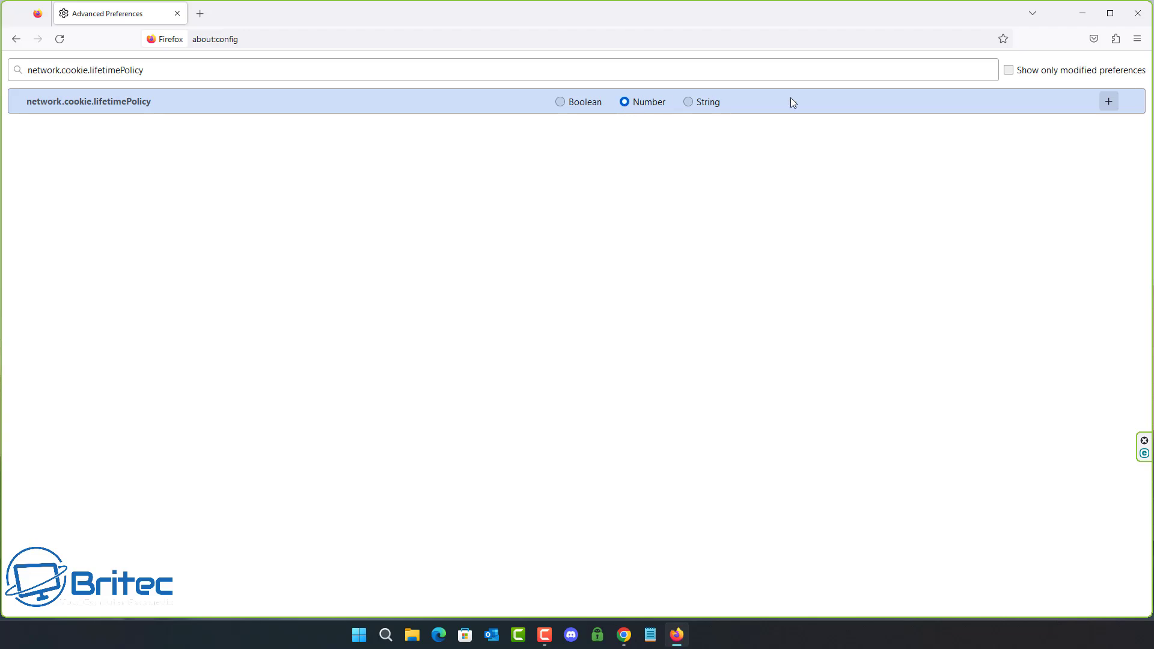
left_click(1108, 101)
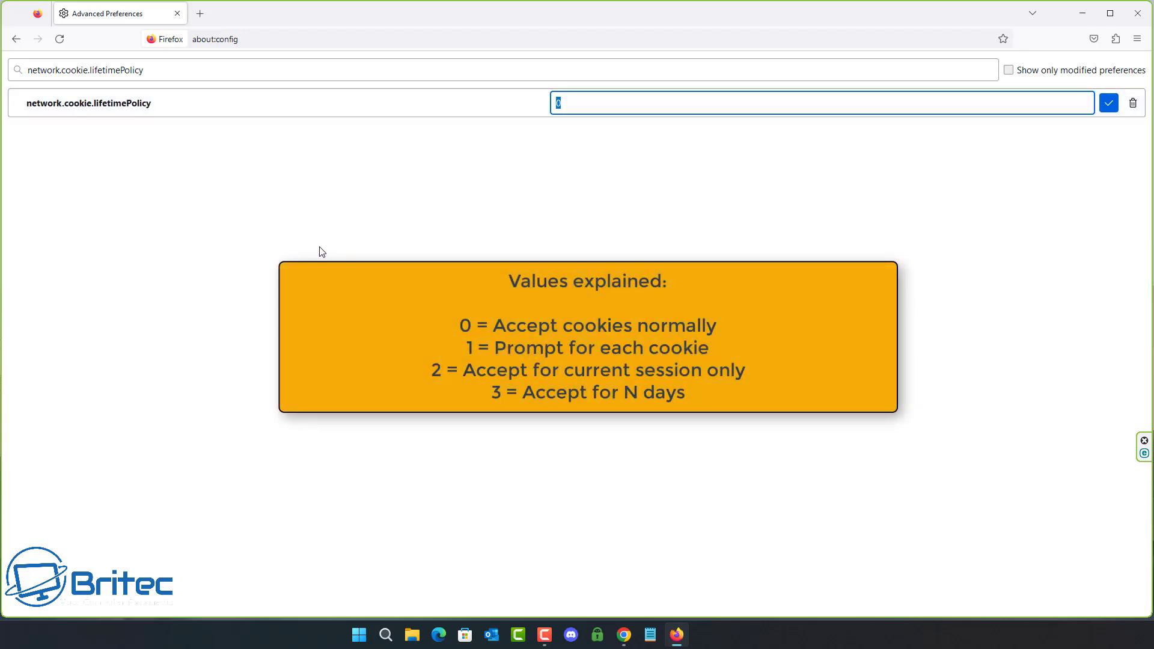
type("2")
key("Return")
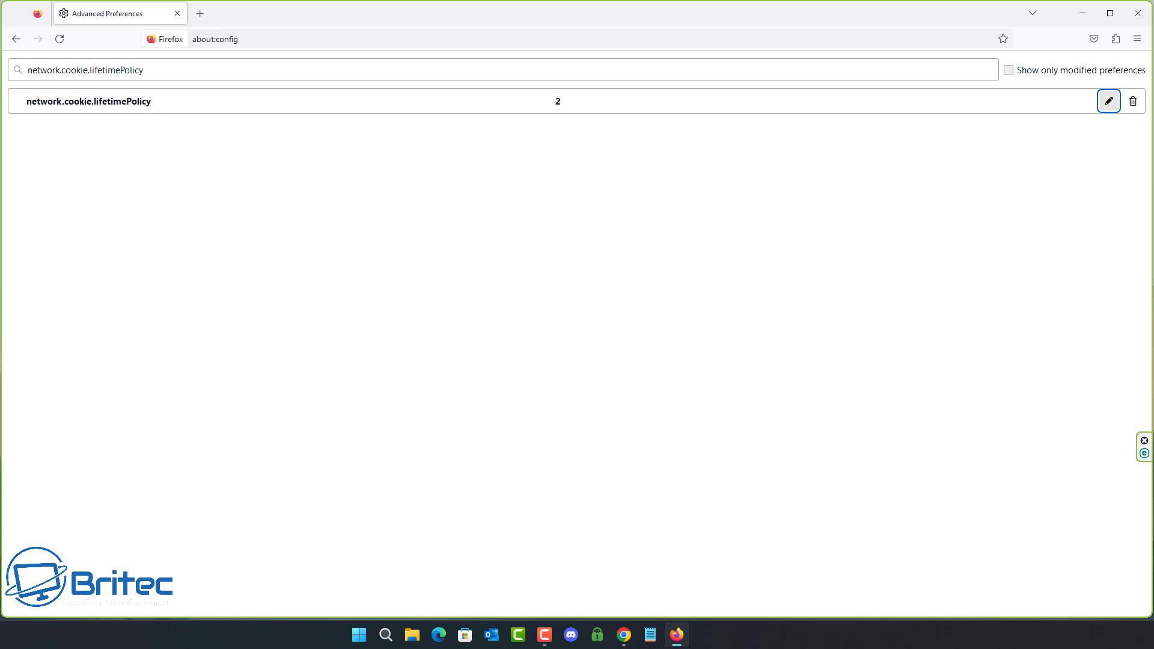
Find the network.dns.disablePrefetch preference and set it to true.
key("alt+Tab")
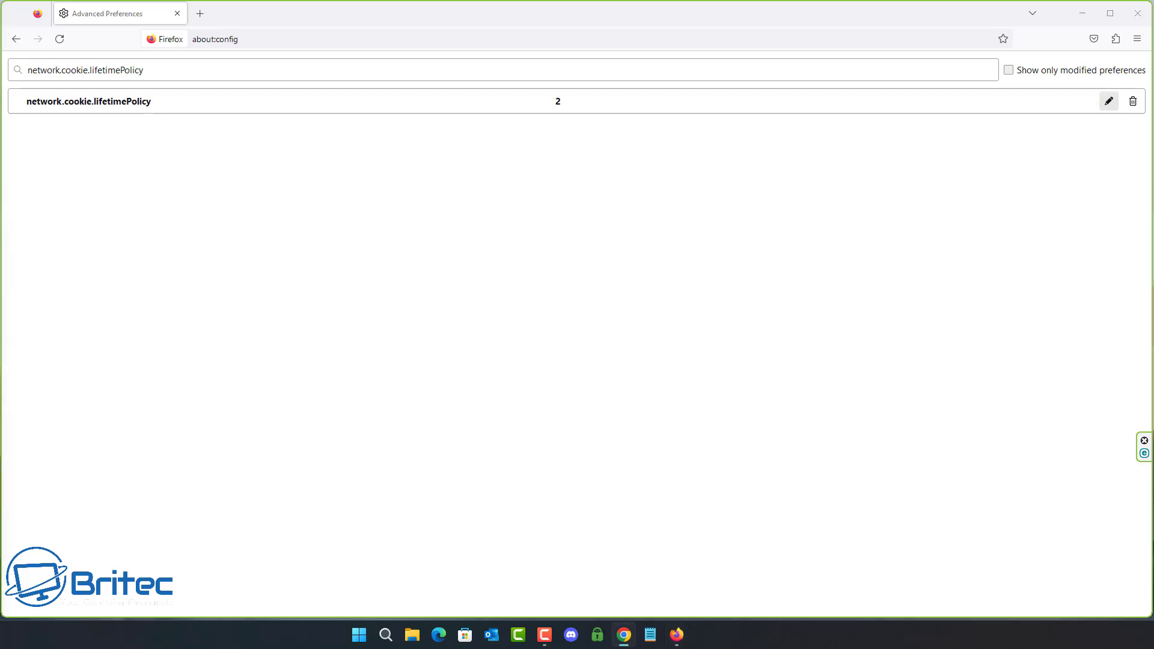
left_click(76, 69)
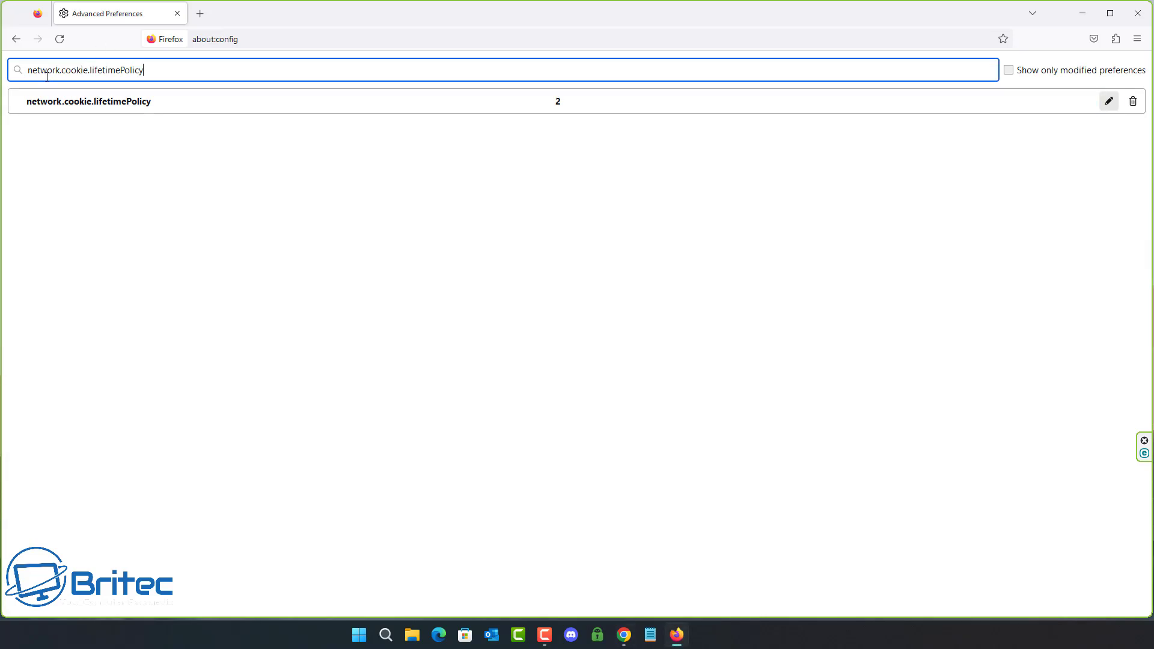
key("ctrl+a")
type("network.dns.disablePrefetch")
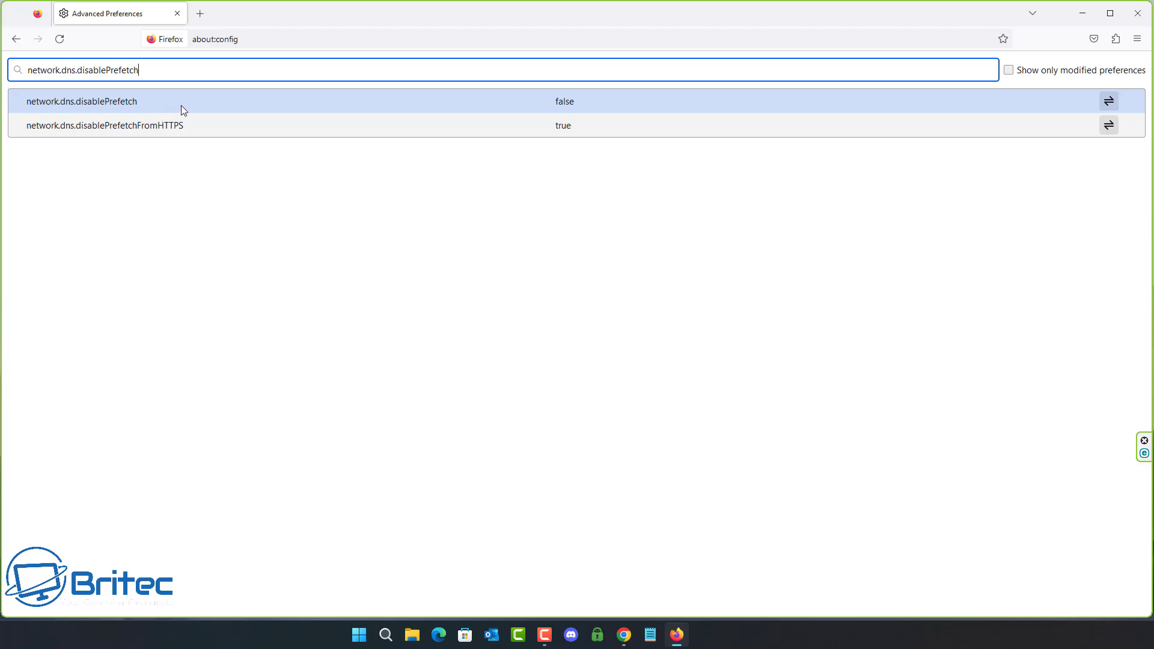
left_click(1109, 101)
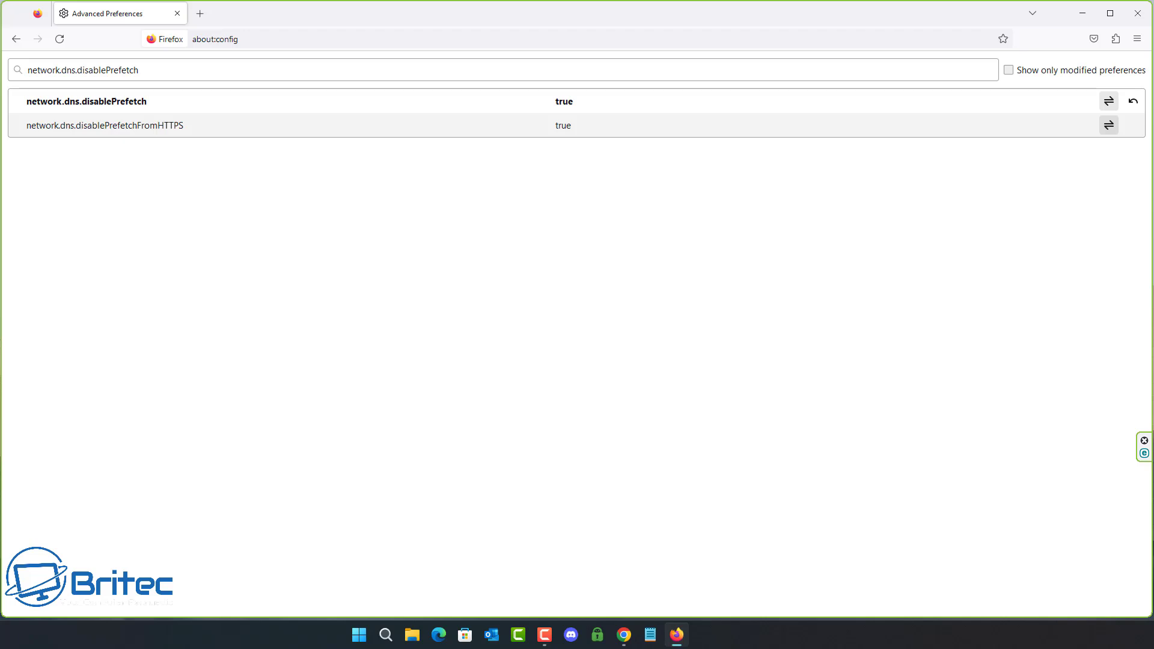
Find the network.prefetch-next preference and set it to false.
left_click(623, 634)
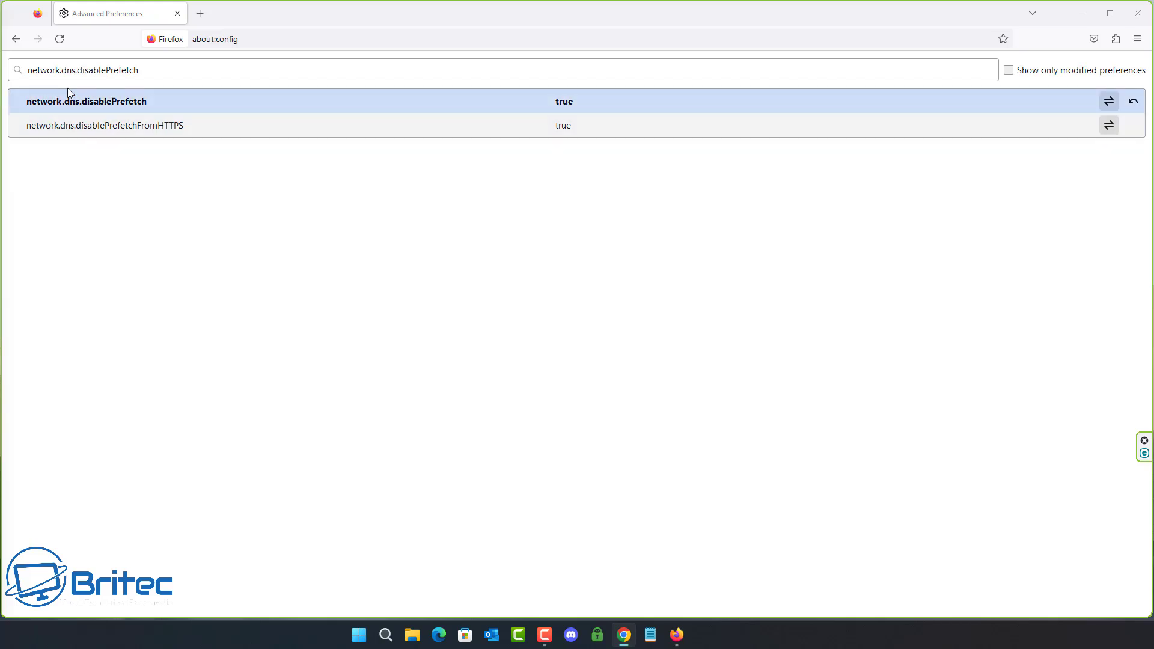
left_click(37, 75)
key("ctrl+a")
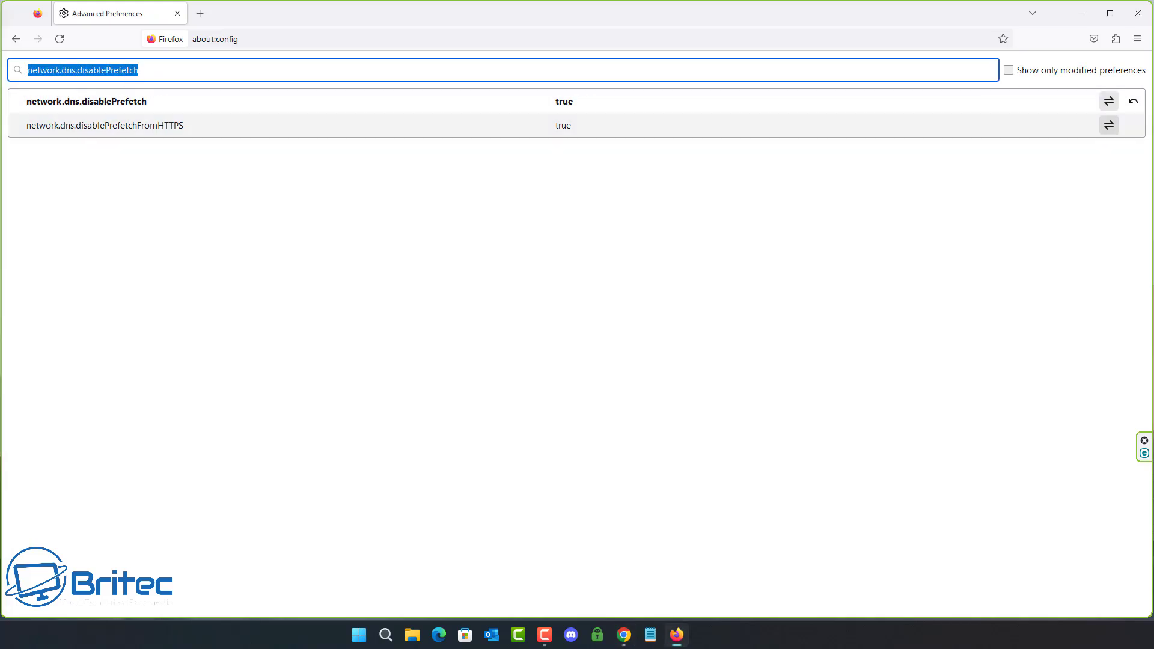
type("network.prefetch-next")
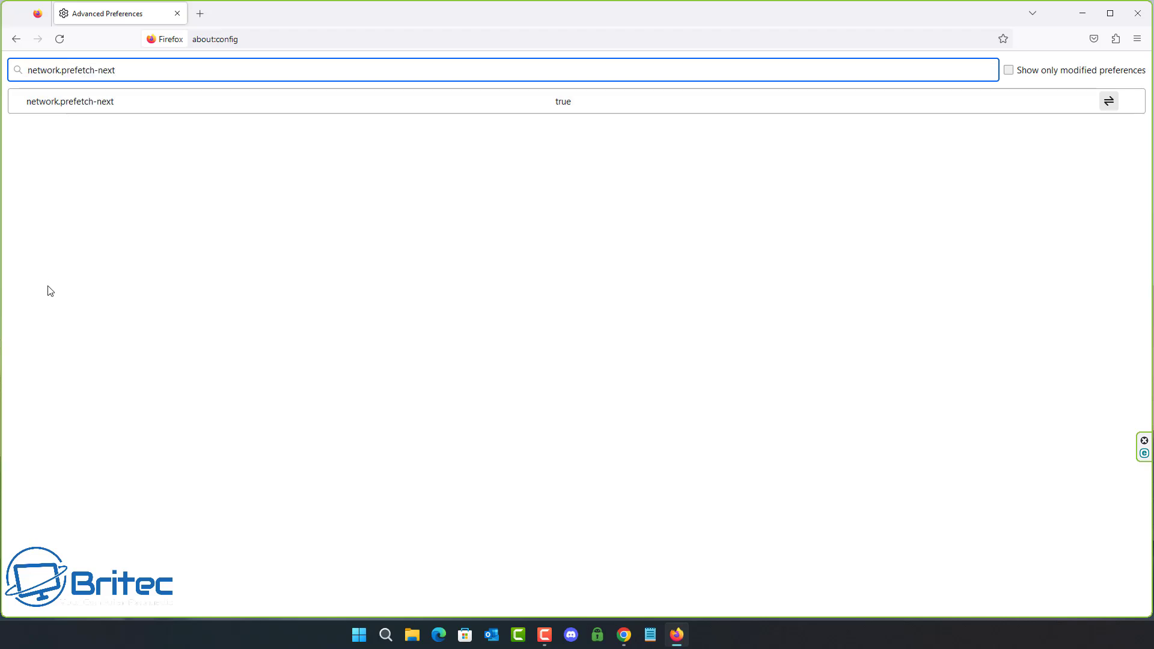
left_click(1108, 103)
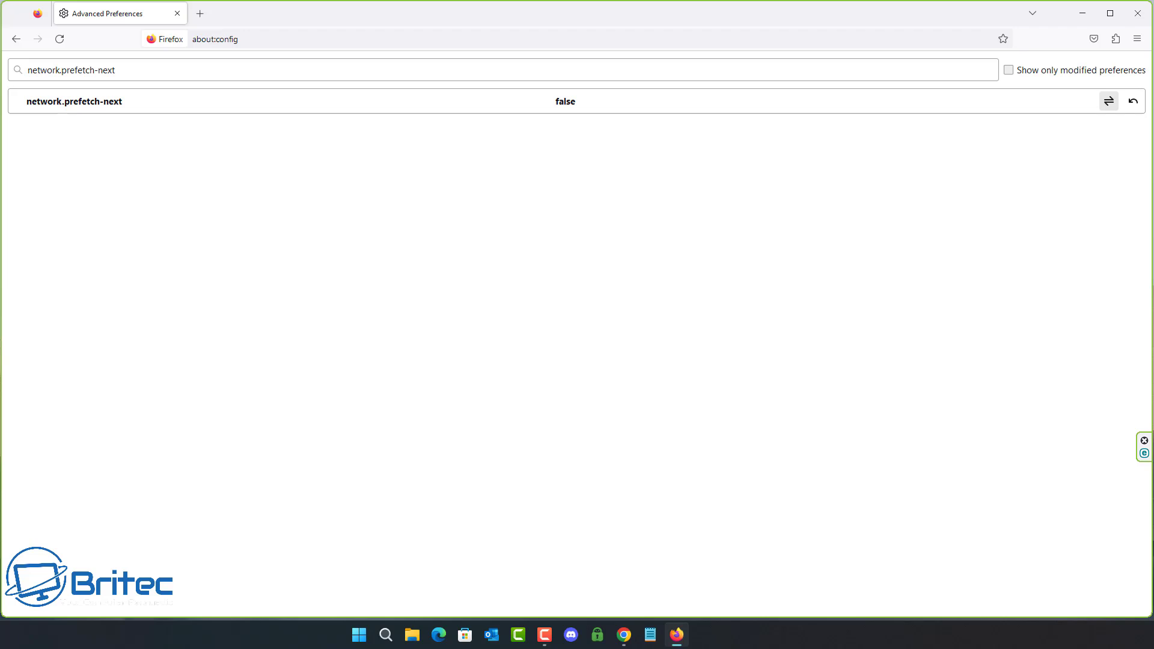
Find the webgl.disabled preference and set it to true.
left_click(624, 634)
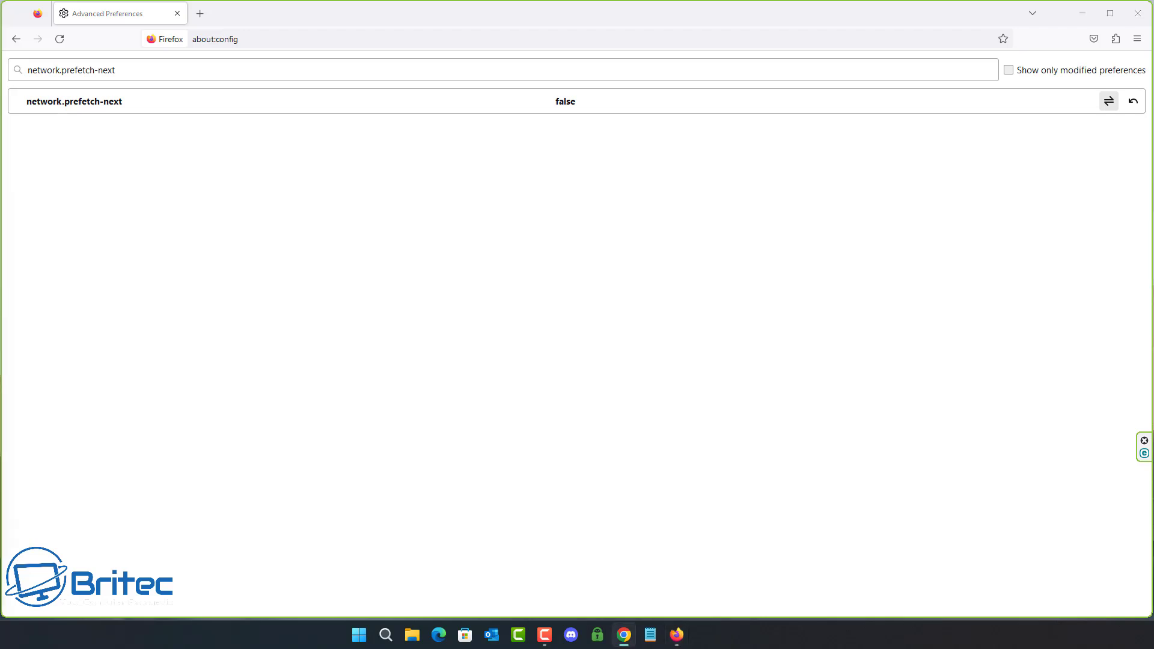
key("ctrl+a")
type("webgl.disabled")
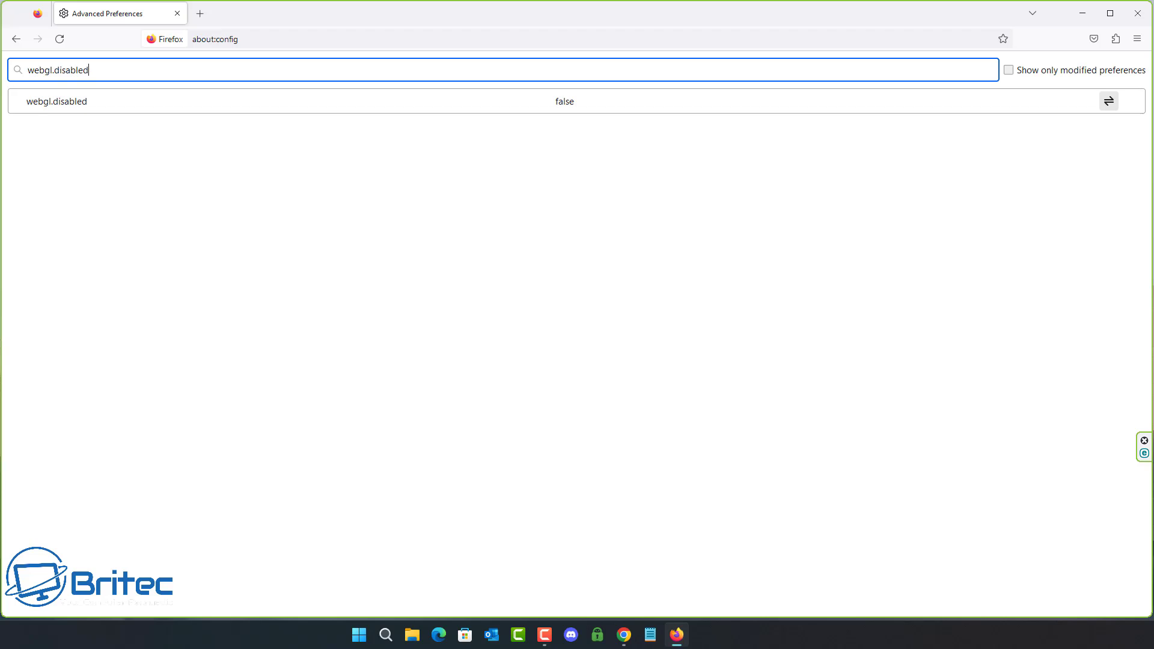
left_click(1109, 102)
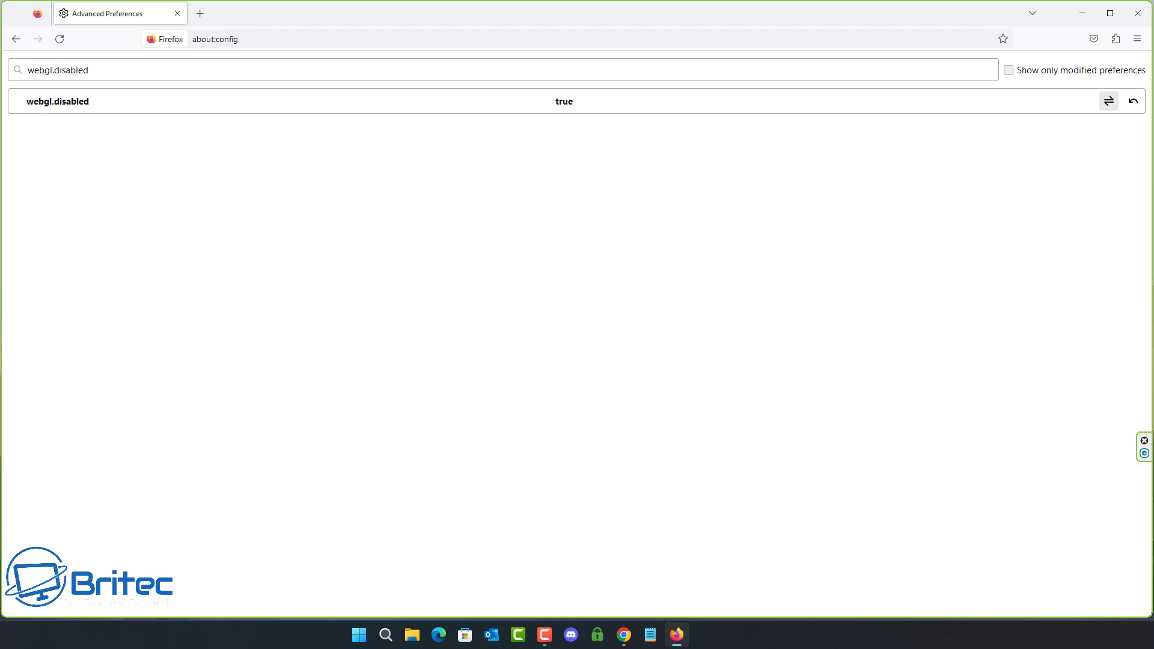
Find the dom.event.clipboardevents.enabled preference and set it to false.
left_click(623, 634)
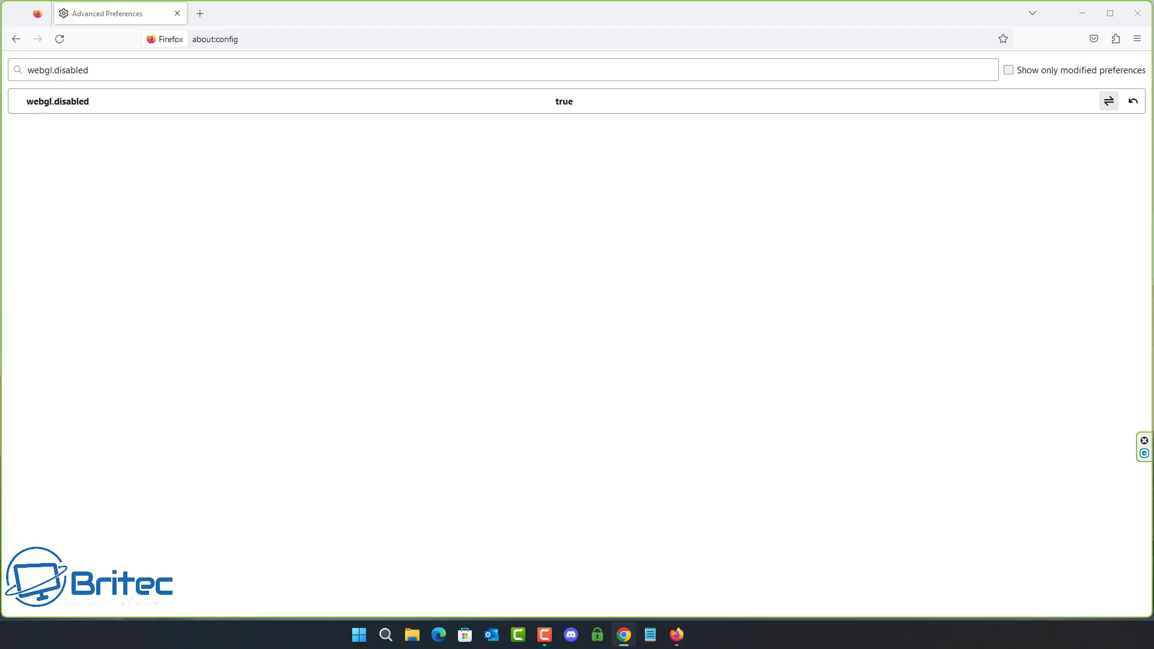
left_click(105, 71)
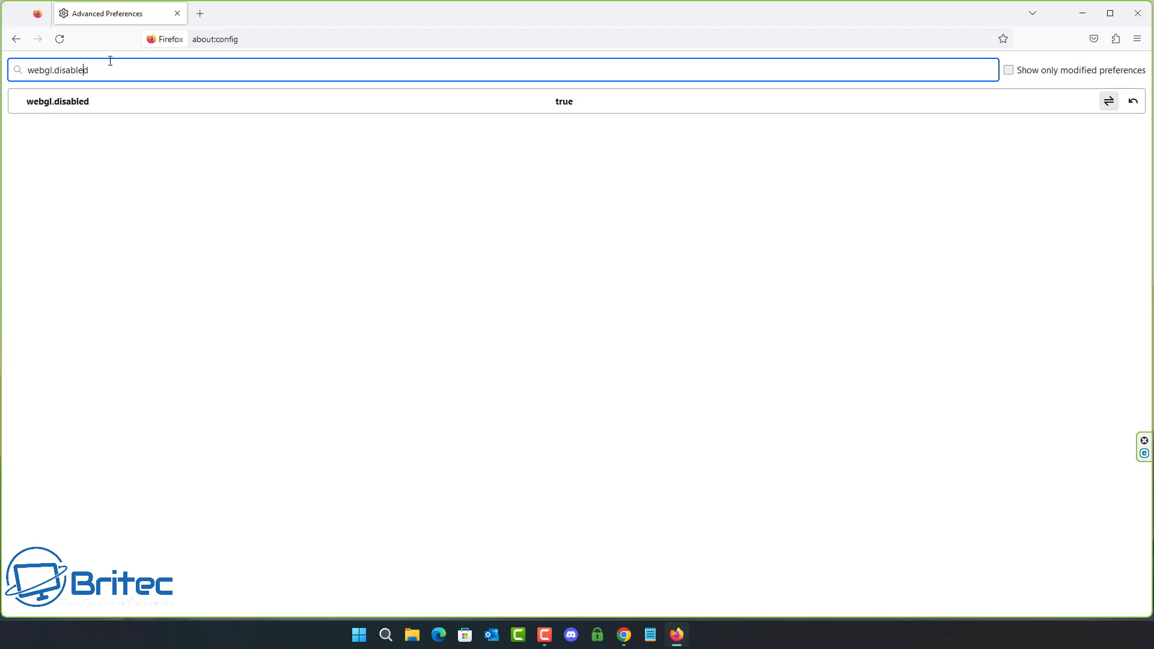
key("ctrl+a")
type("dom.event.clipboardevents.enabled")
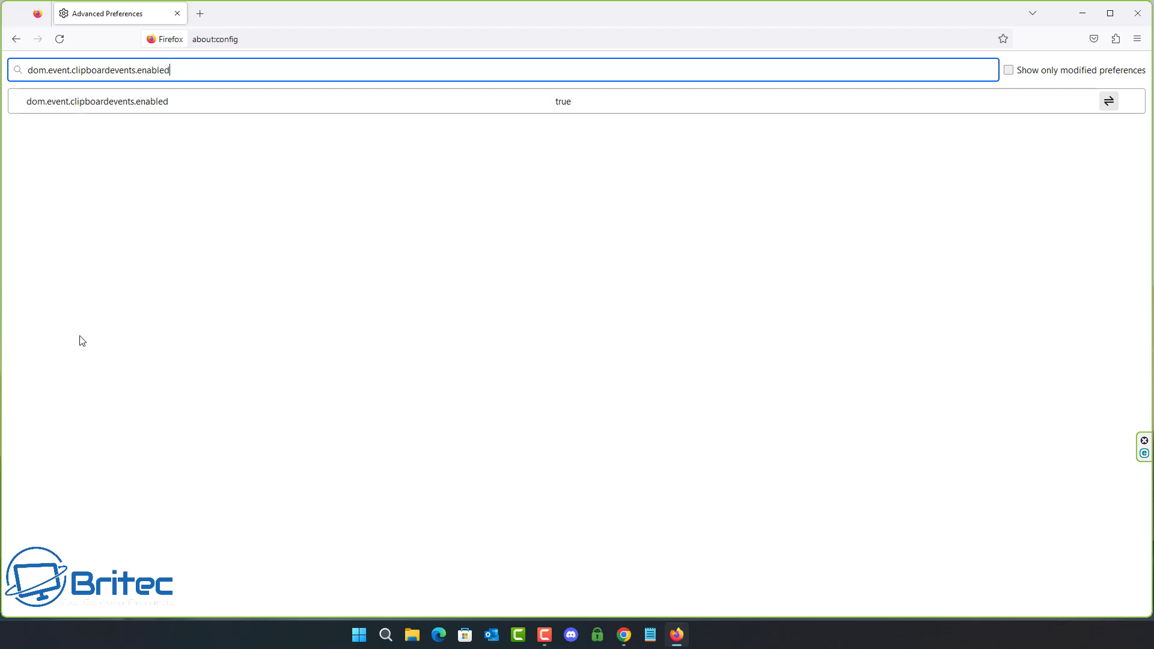
left_click(1109, 100)
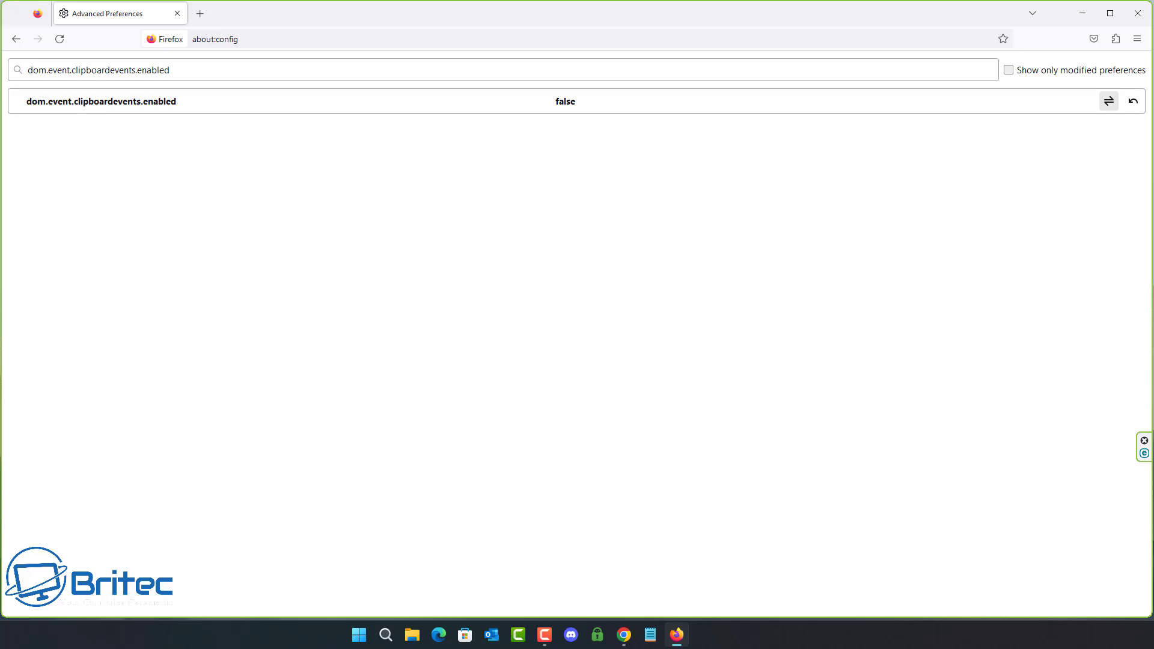
Search for media.eme.enabled and set that preference to false.
left_click(623, 634)
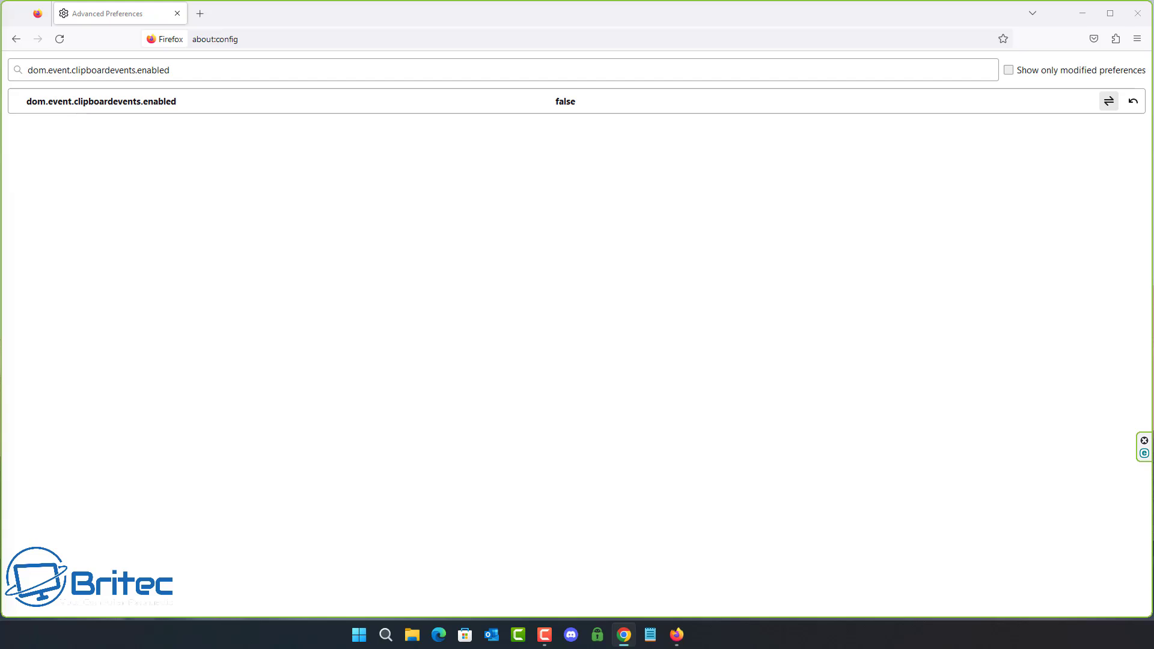
triple_click(247, 69)
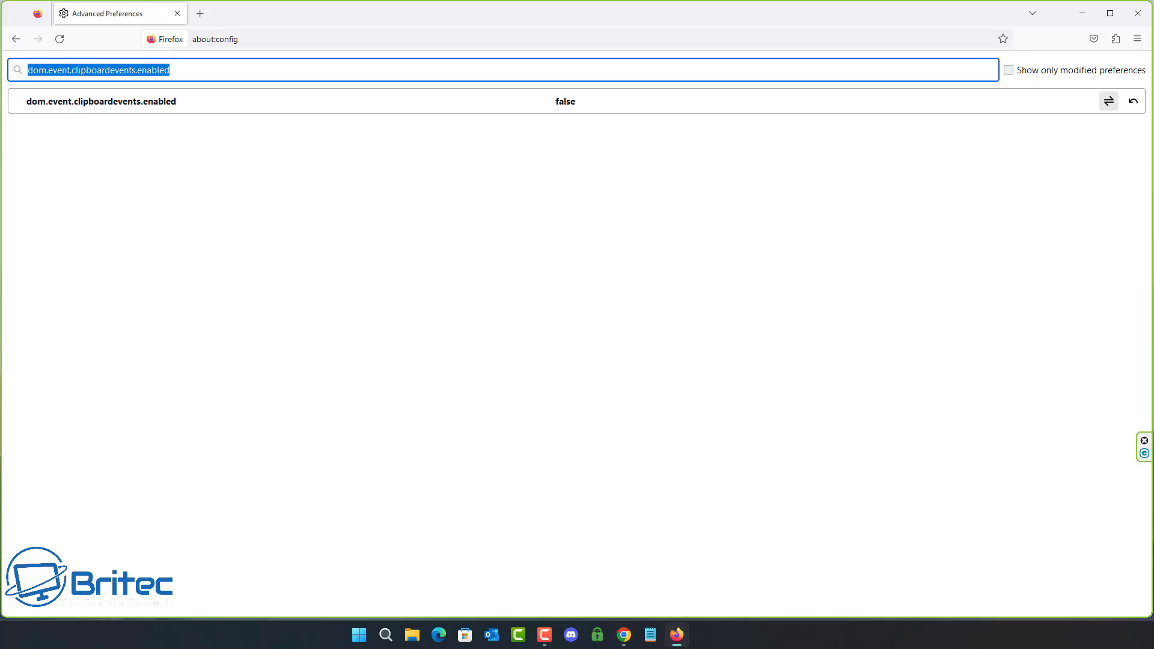
type("media.eme.enabled")
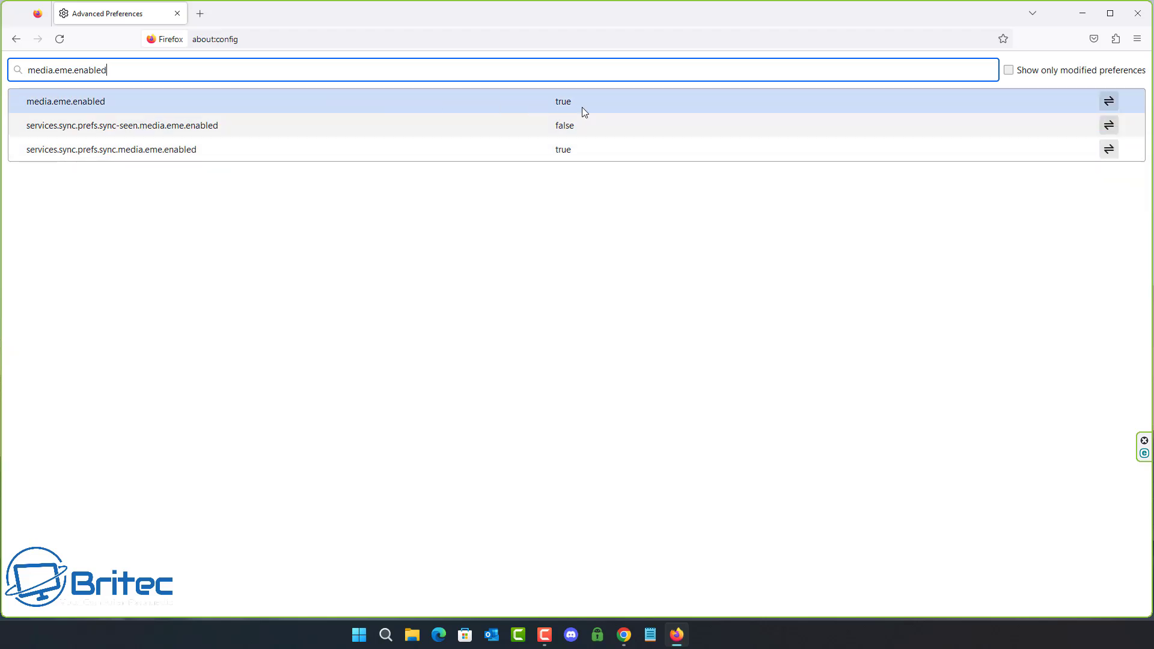
left_click(1103, 106)
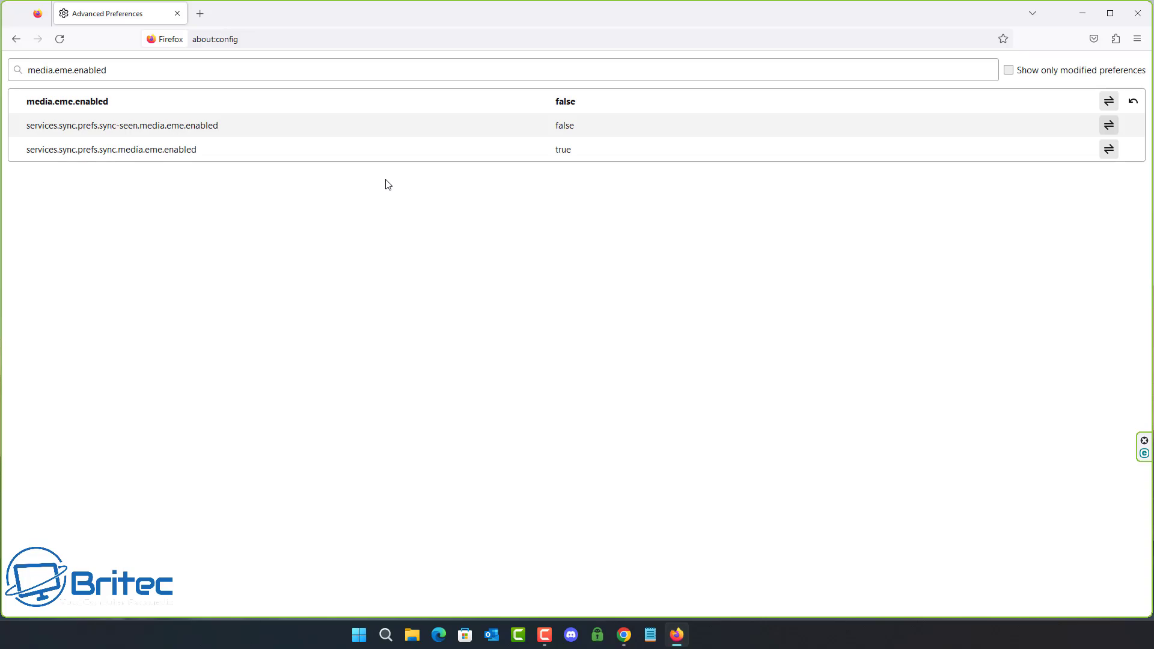